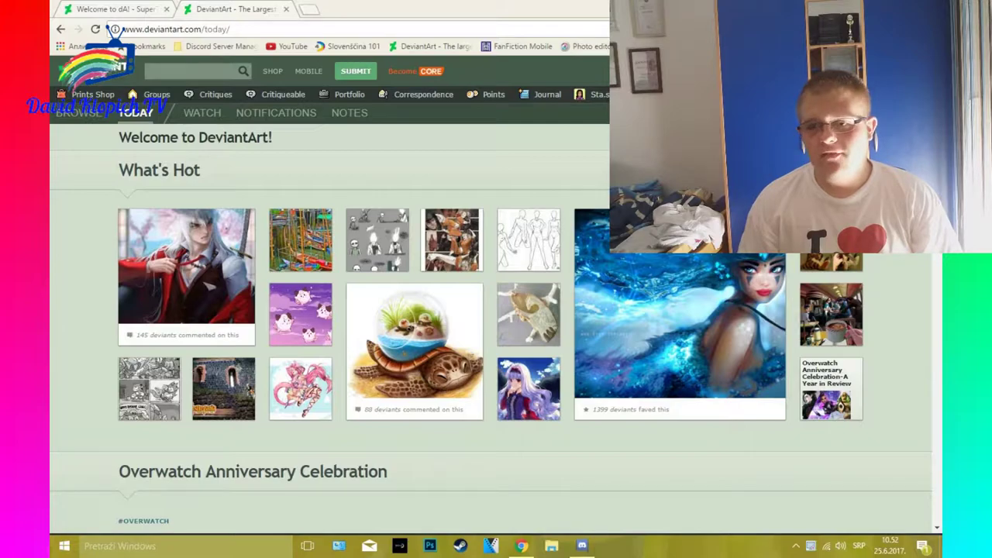
pyautogui.scroll(-4, 488, 310)
pyautogui.scroll(-2, 488, 310)
pyautogui.scroll(4, 488, 310)
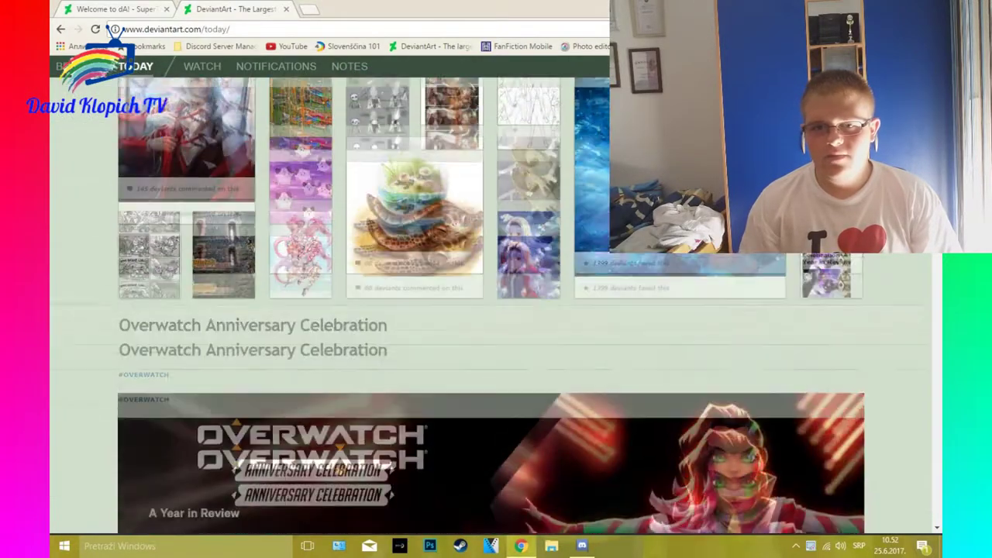
pyautogui.scroll(-1, 488, 310)
pyautogui.scroll(-3, 488, 310)
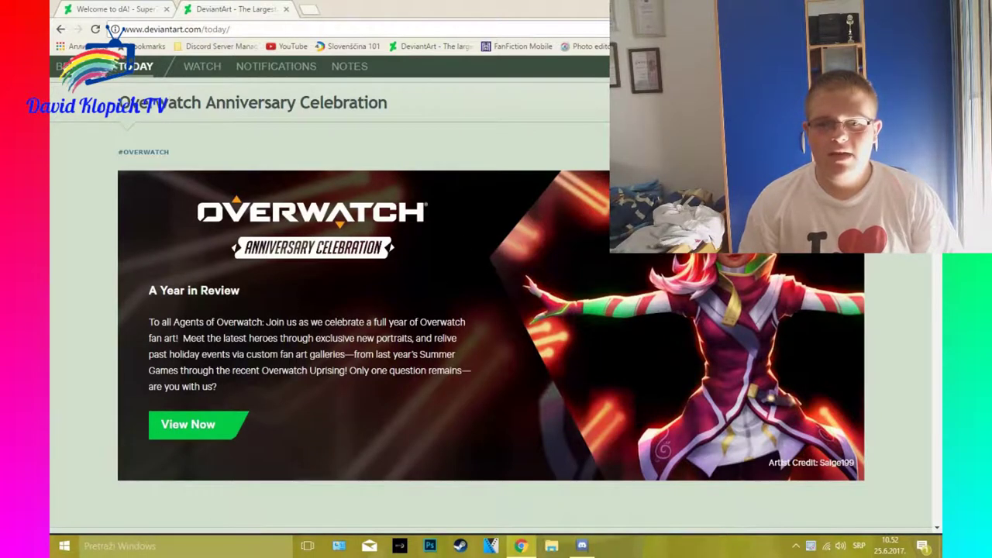
pyautogui.scroll(7, 488, 310)
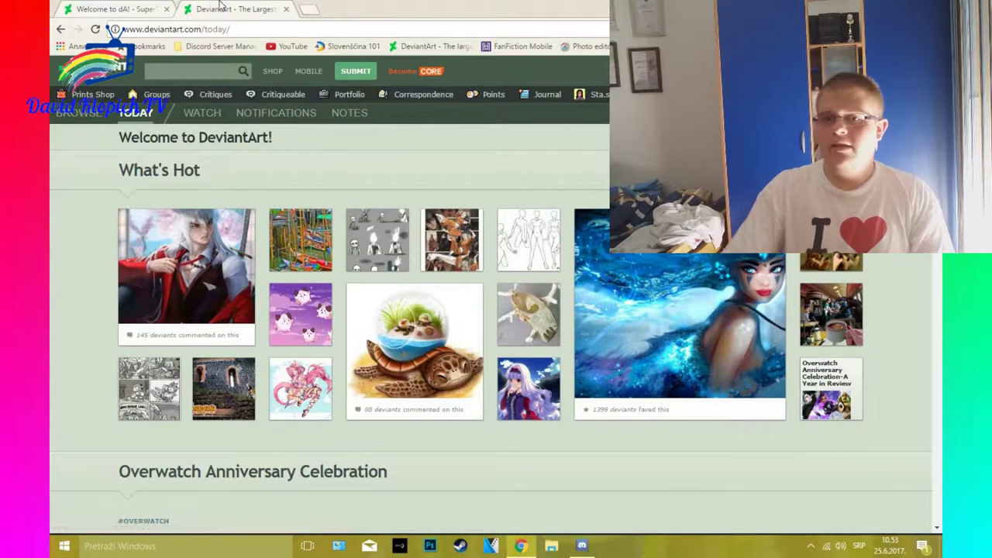
pyautogui.click(109, 8)
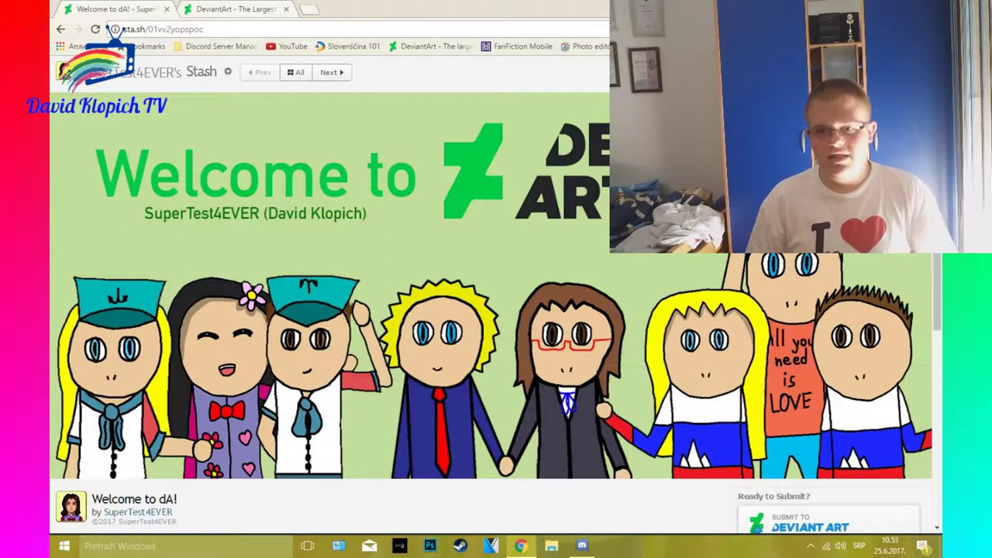
# - Look over the Welcome to dA! and Welcome to DeviantArt! stash items, ending on the full stash overview
pyautogui.scroll(-2, 496, 310)
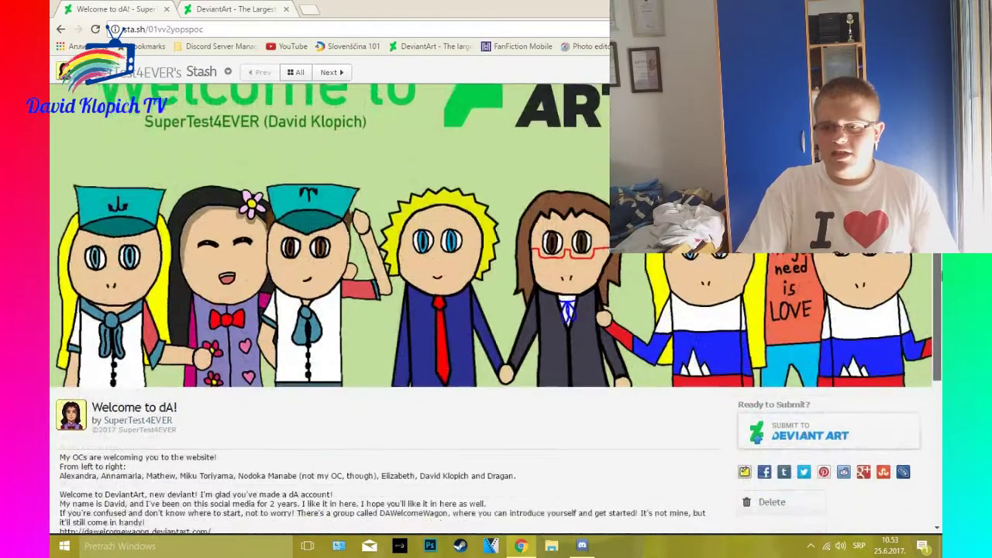
pyautogui.scroll(-3, 942, 275)
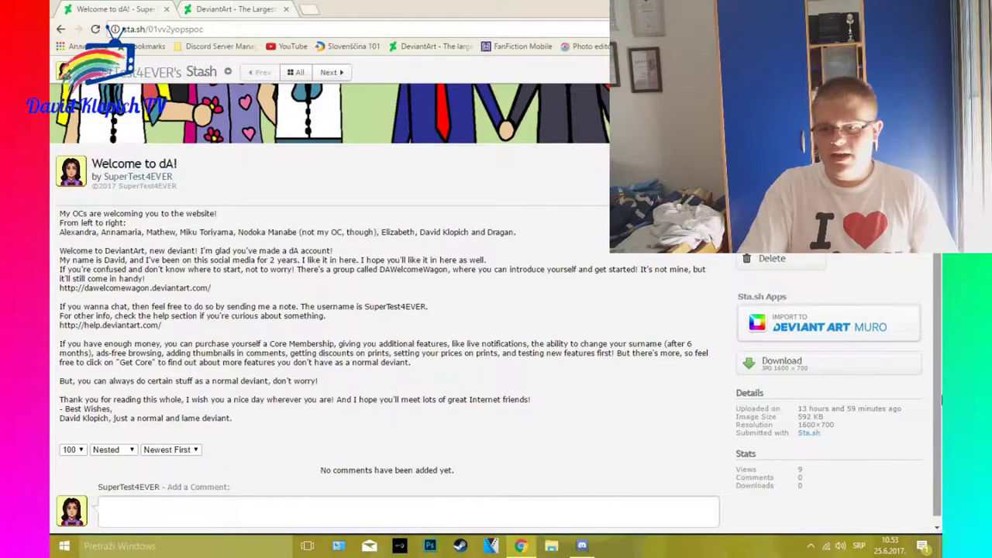
pyautogui.scroll(5, 496, 310)
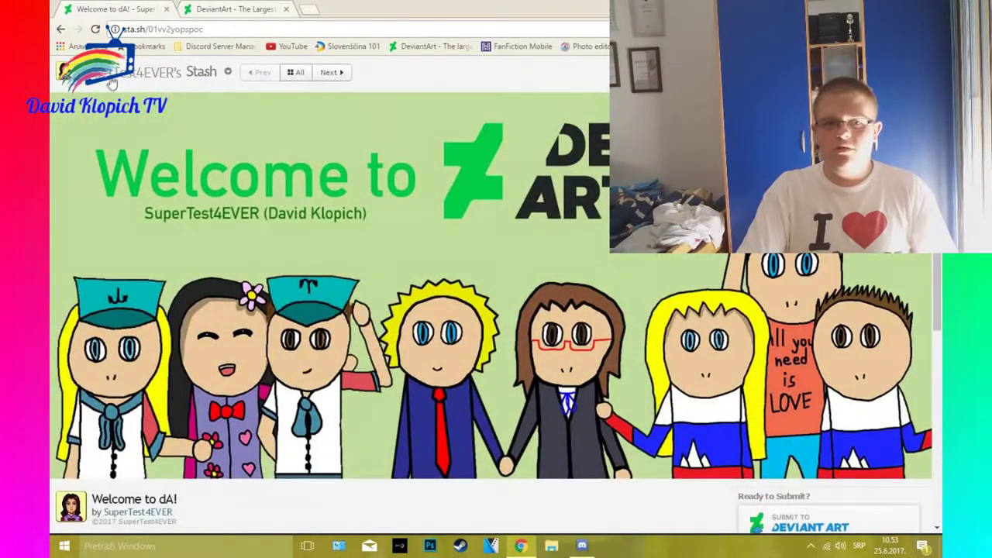
pyautogui.click(116, 101)
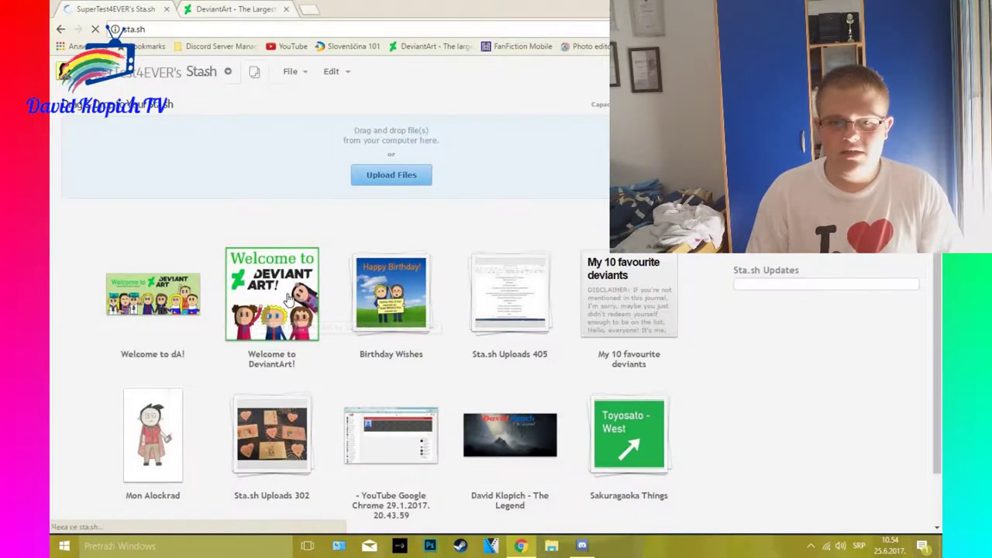
pyautogui.click(288, 301)
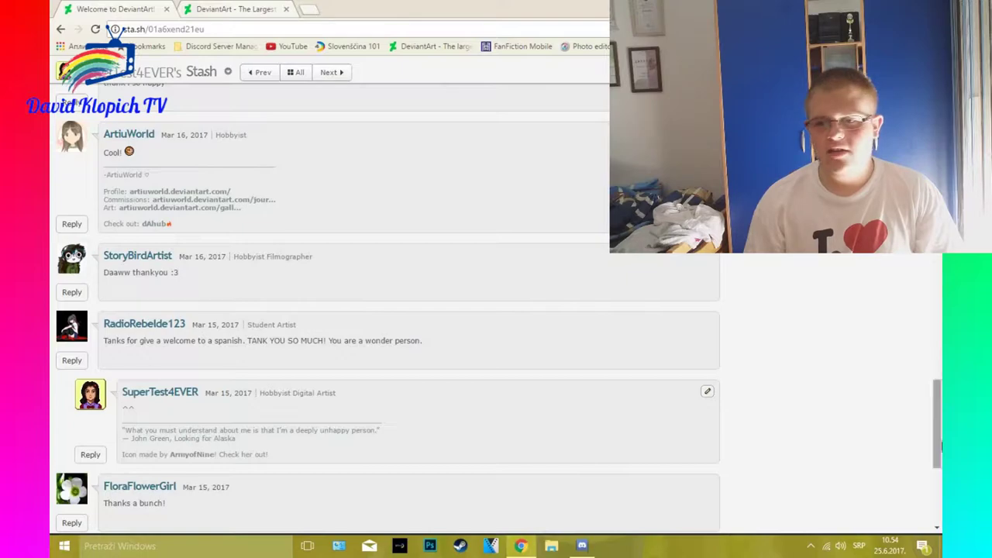
pyautogui.moveTo(936, 387); pyautogui.dragTo(936, 85)
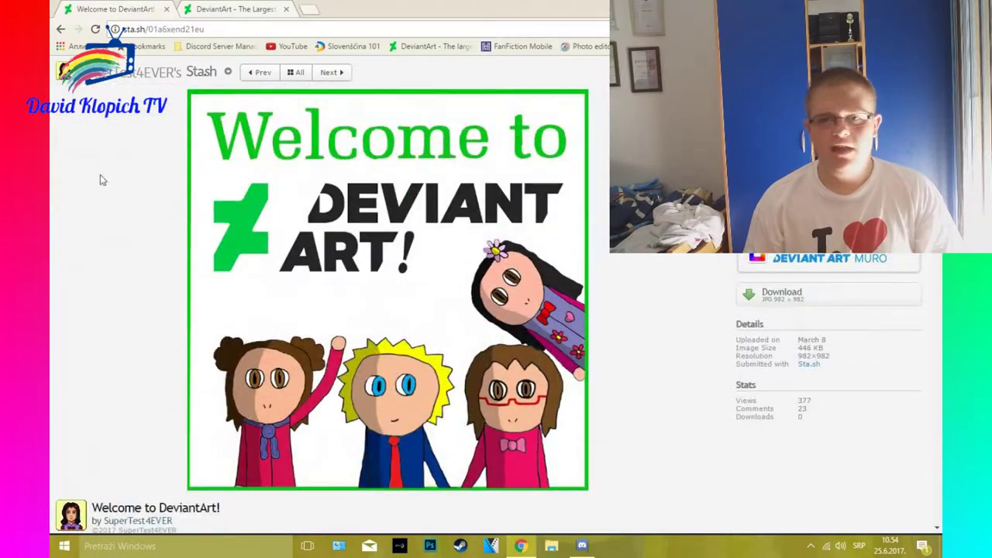
pyautogui.moveTo(124, 72)
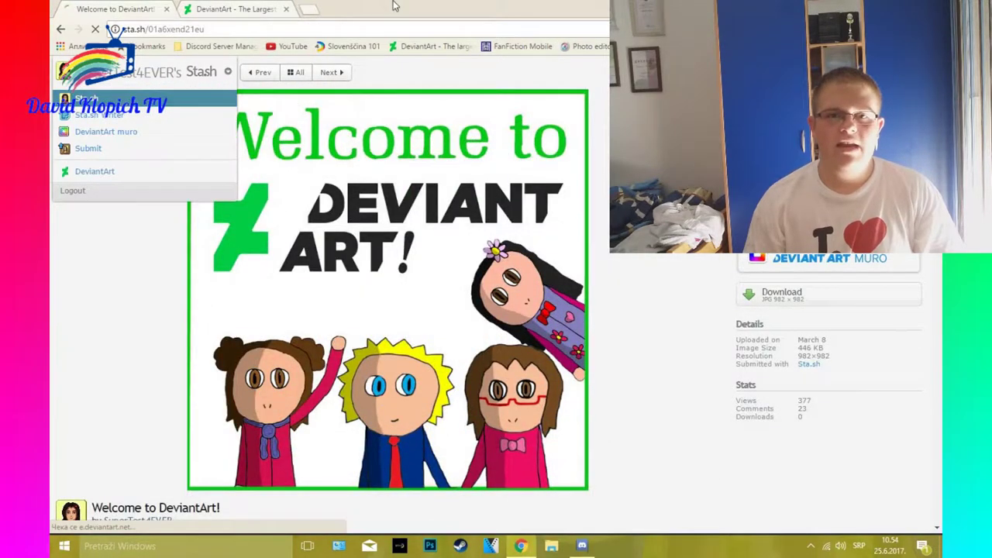
pyautogui.click(122, 99)
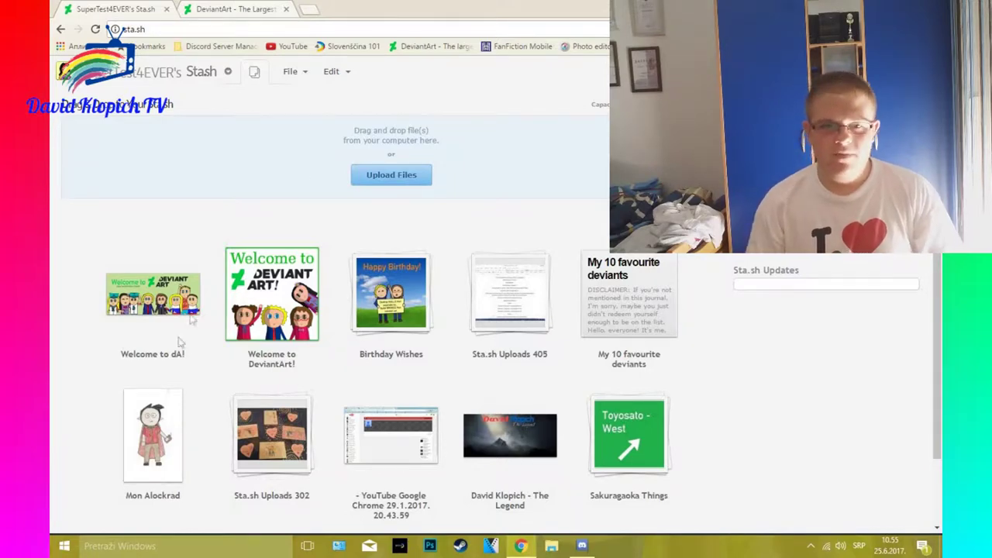
# - Copy the Welcome to dA! stash item's web address
pyautogui.click(175, 310)
pyautogui.rightClick(160, 29)
pyautogui.click(186, 69)
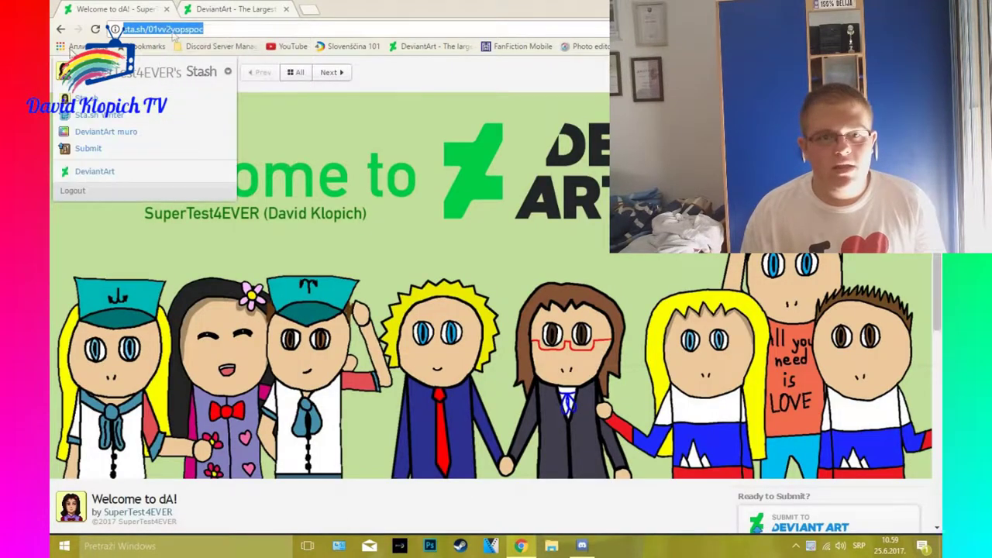
# - Return to DeviantArt's Today page at the New Deviants list and close the stash tab
pyautogui.click(247, 6)
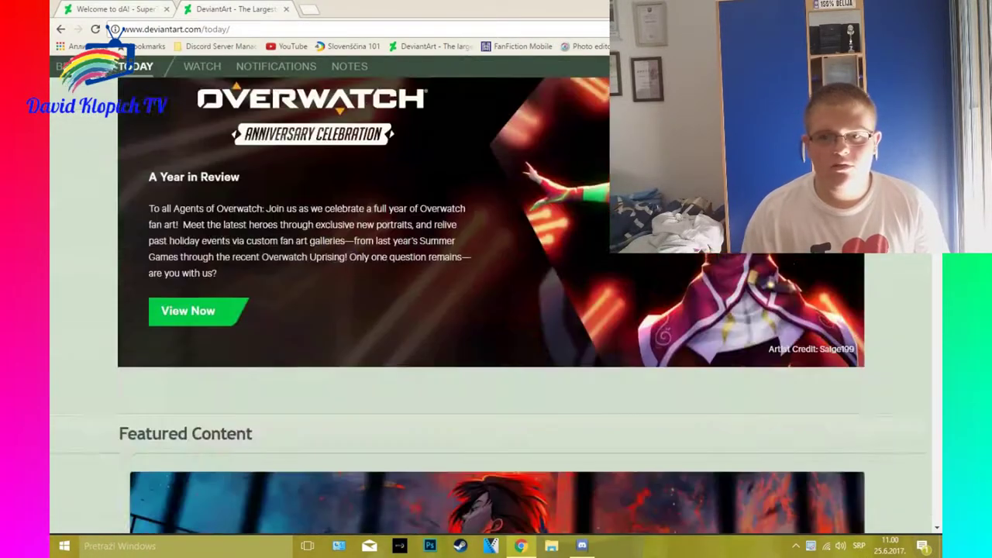
pyautogui.scroll(-5, 927, 456)
pyautogui.scroll(-5, 926, 456)
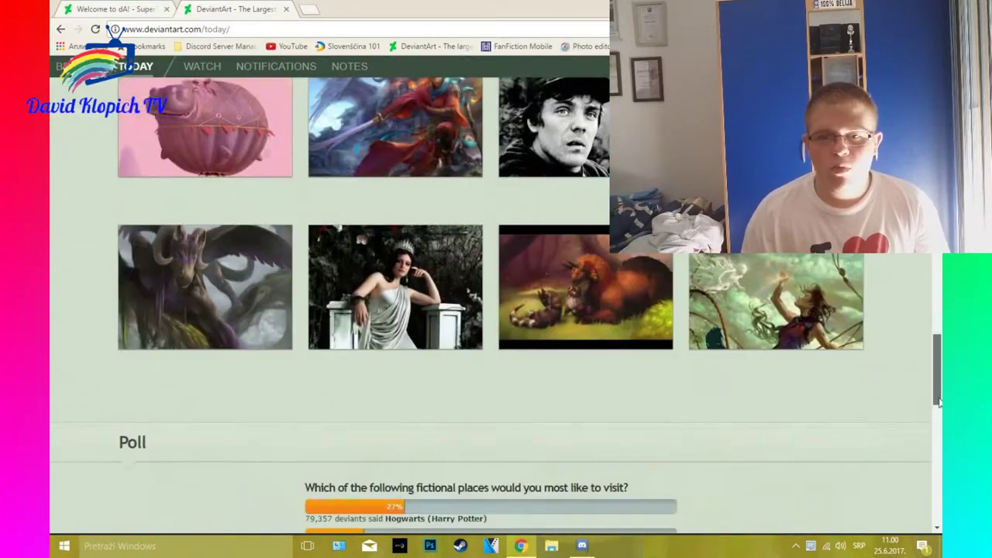
pyautogui.scroll(-5, 927, 455)
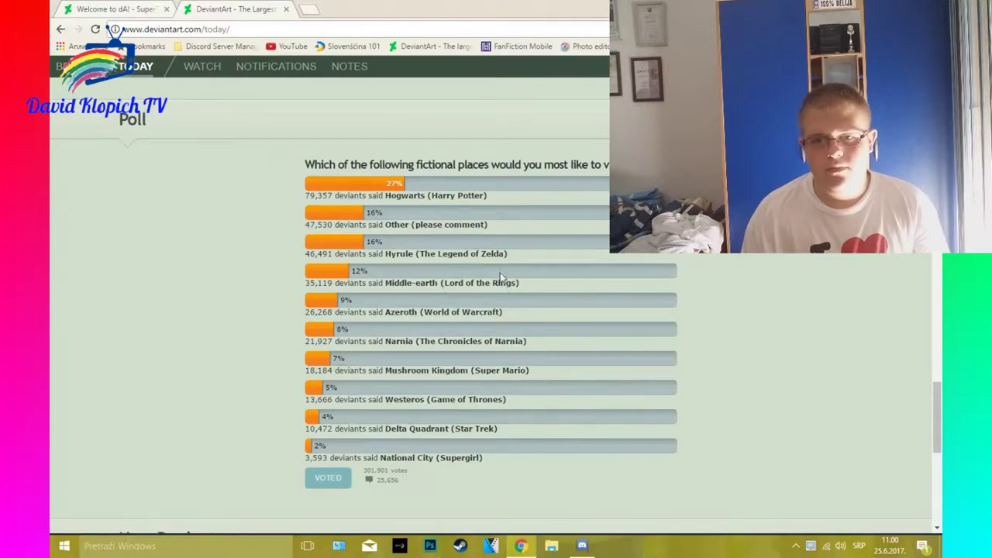
pyautogui.moveTo(940, 387)
pyautogui.mouseDown()
pyautogui.moveTo(939, 488)
pyautogui.moveTo(894, 488)
pyautogui.mouseUp()
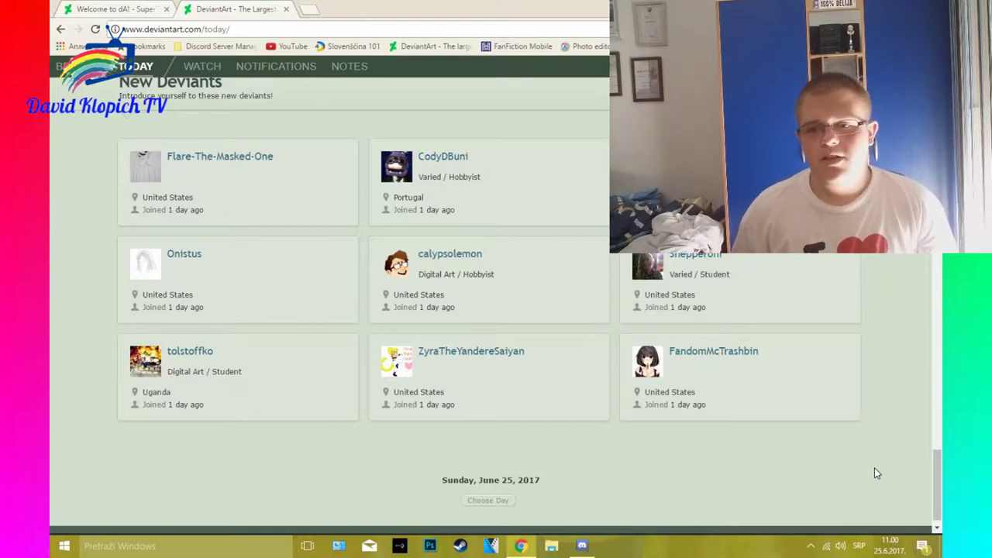
pyautogui.click(166, 8)
pyautogui.moveTo(488, 183)
pyautogui.moveTo(570, 202)
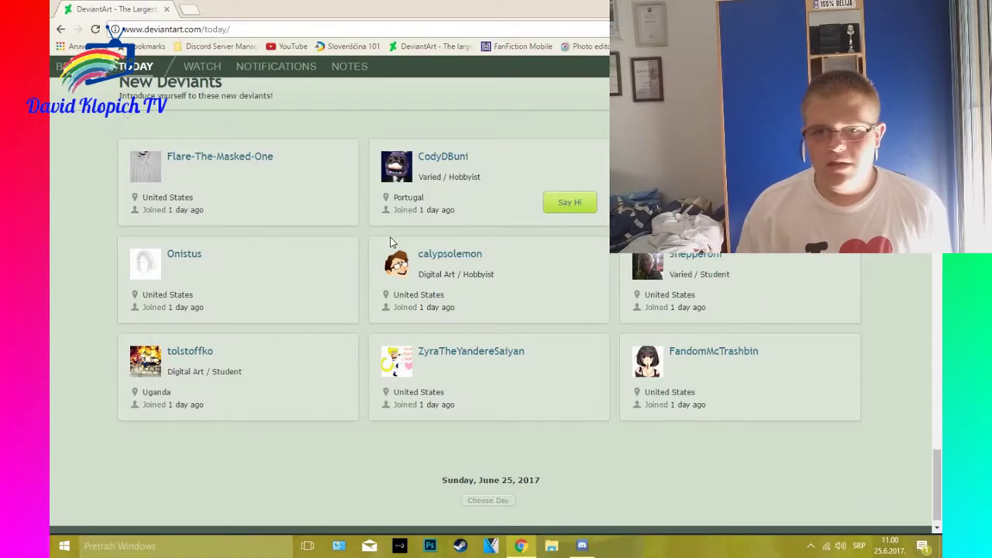
pyautogui.click(322, 204)
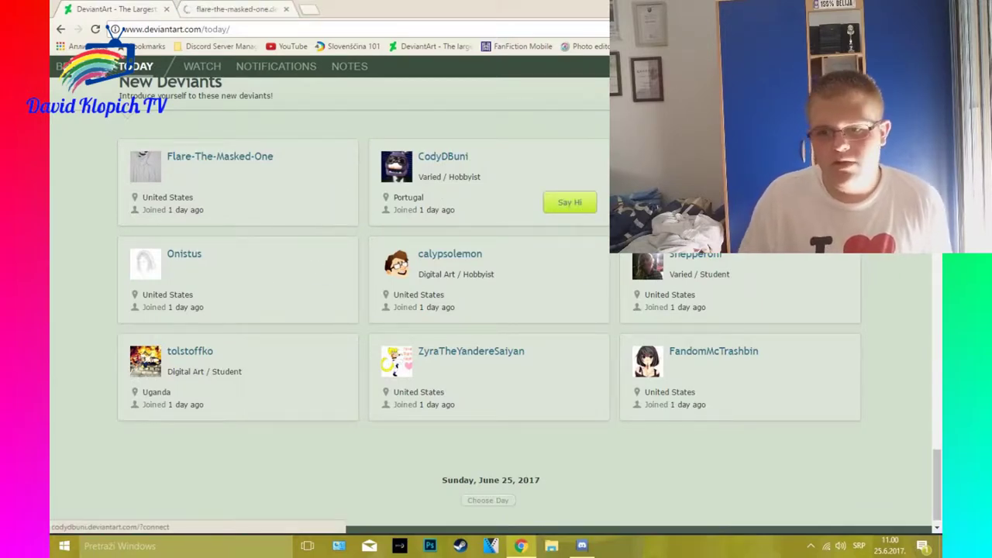
pyautogui.click(570, 202)
pyautogui.click(850, 254)
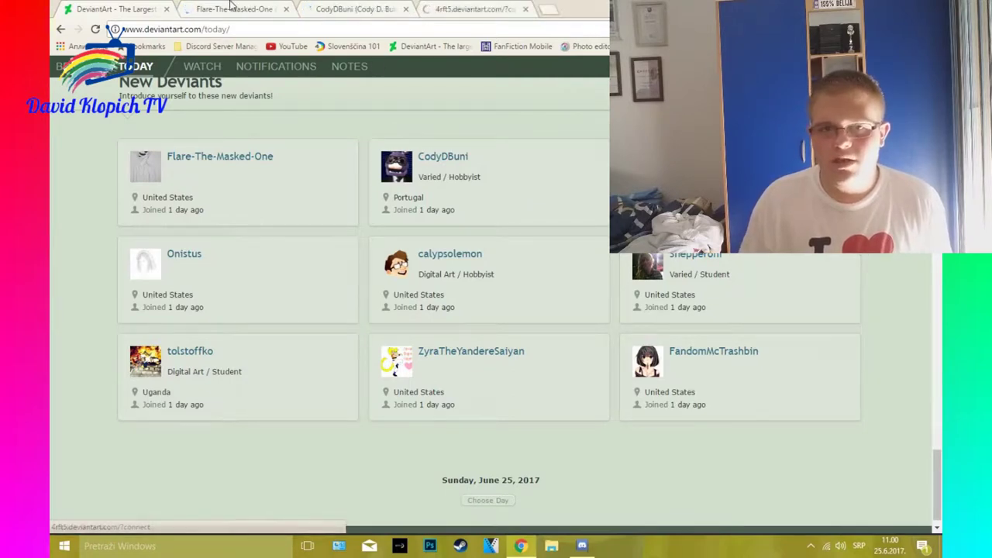
pyautogui.hotkey('ctrl', 'Tab')
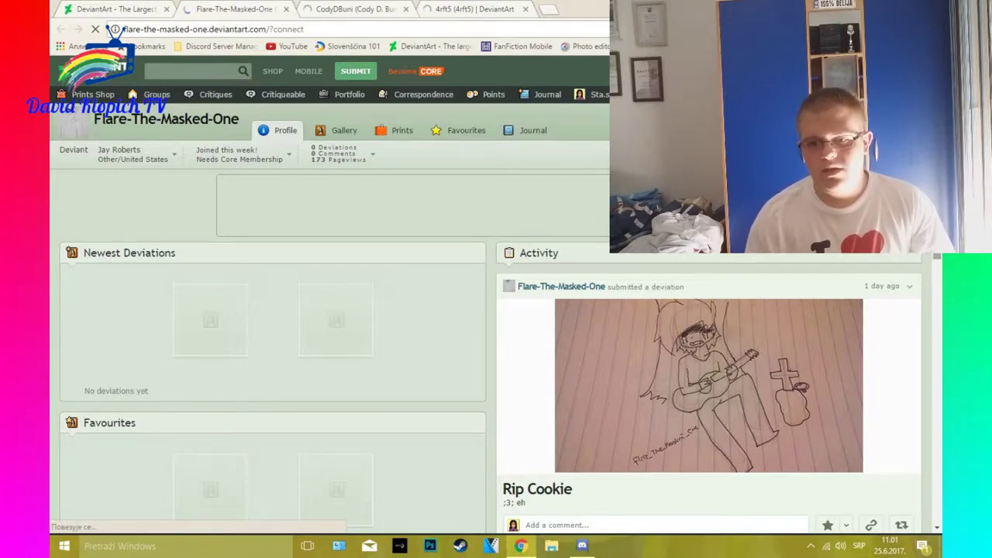
pyautogui.scroll(-3, 671, 276)
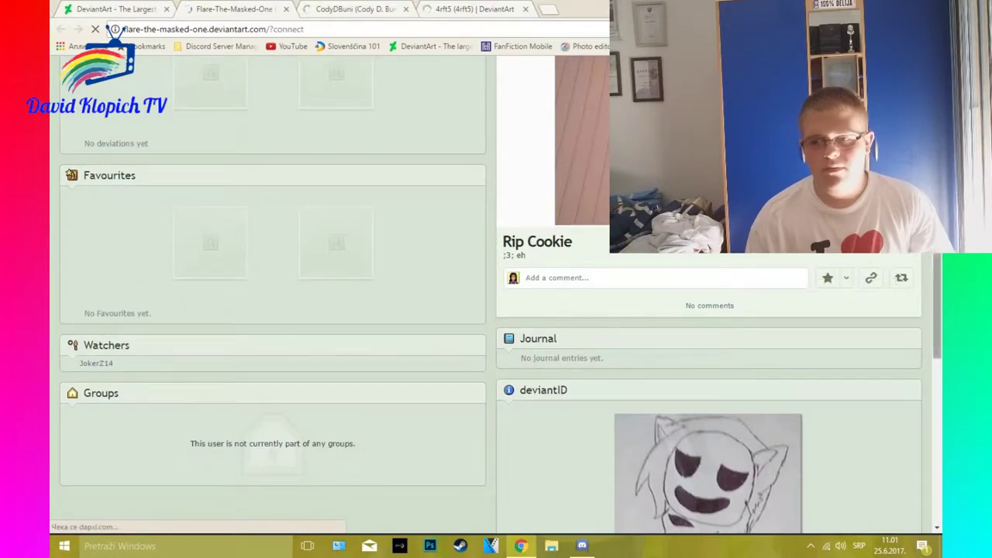
pyautogui.scroll(-1, 501, 296)
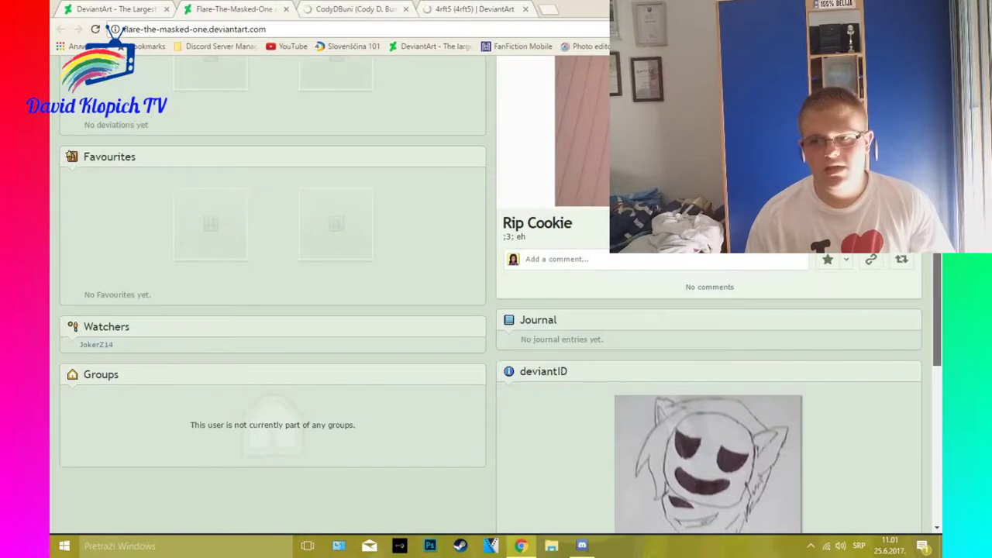
pyautogui.scroll(-3, 941, 372)
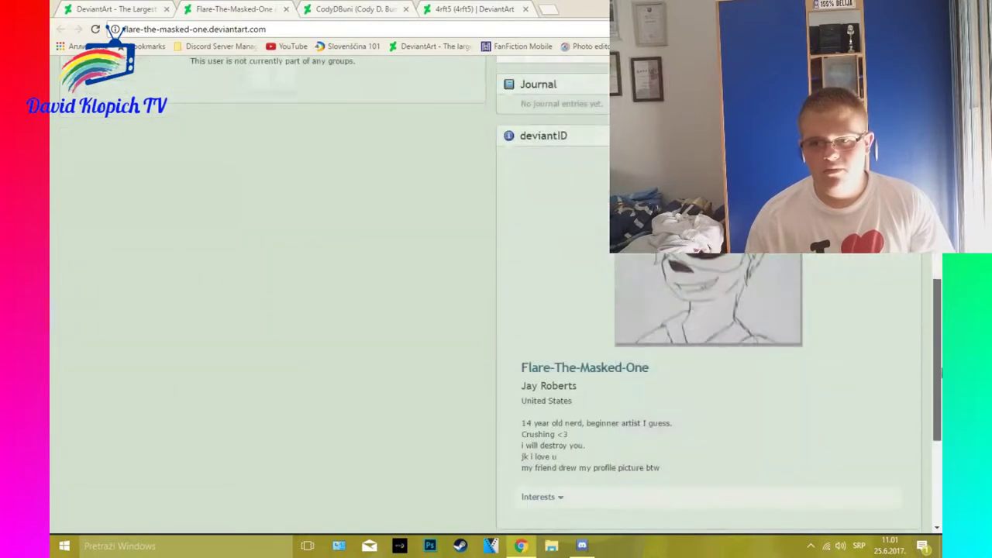
pyautogui.scroll(-3, 929, 403)
pyautogui.click(698, 434)
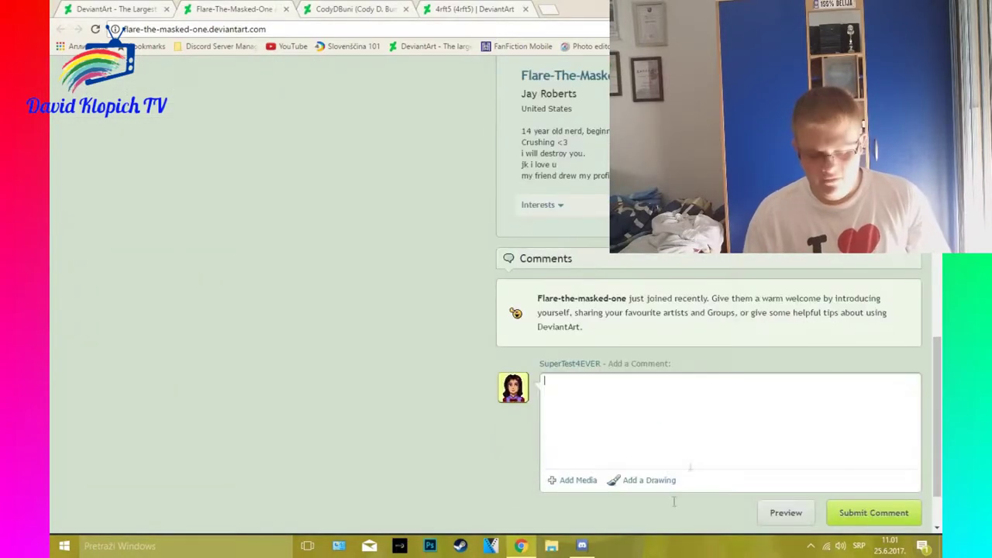
# - Write the welcome comment: the Sta.sh link plus 'Welcome to DeviantArt! This is for you!'
pyautogui.hotkey('ctrl', 'v')
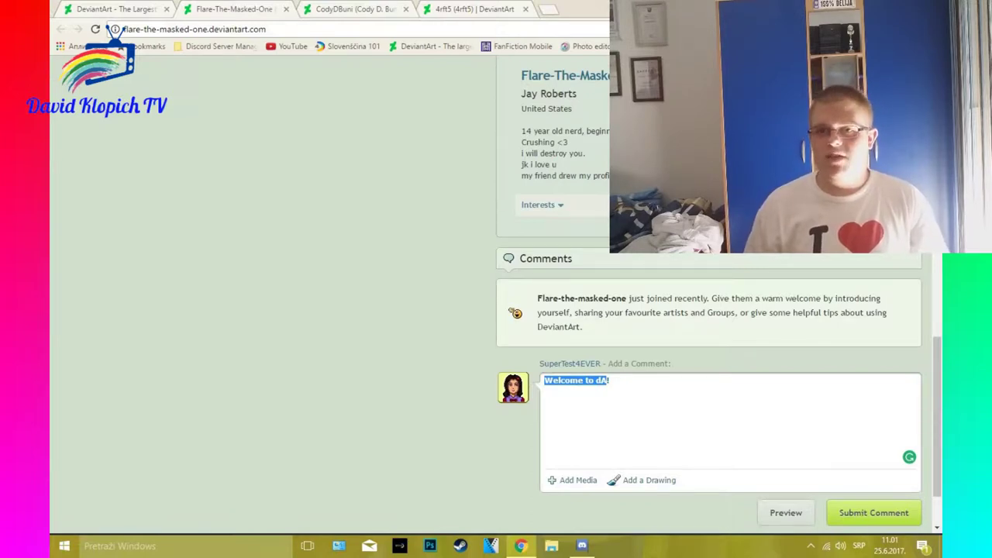
pyautogui.write('This is for you')
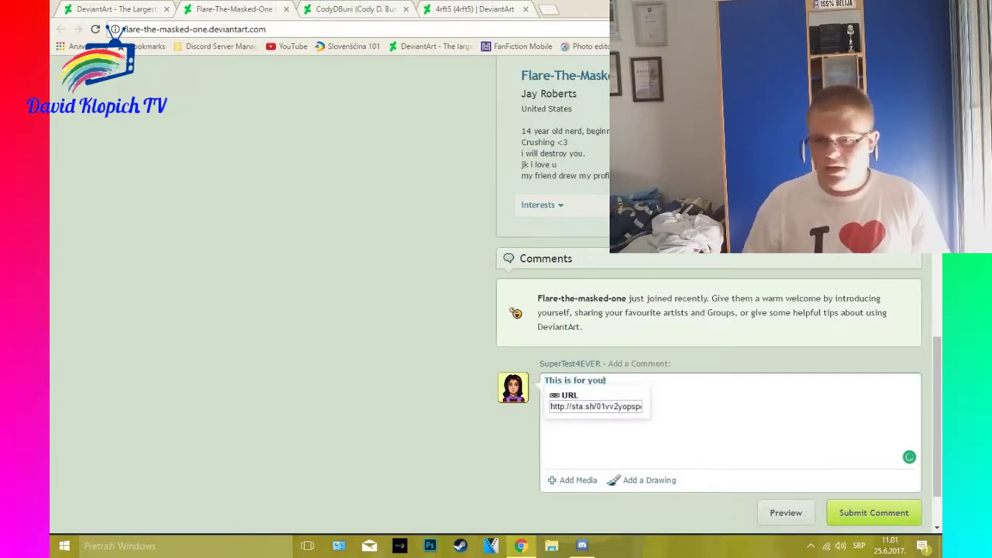
pyautogui.write('!')
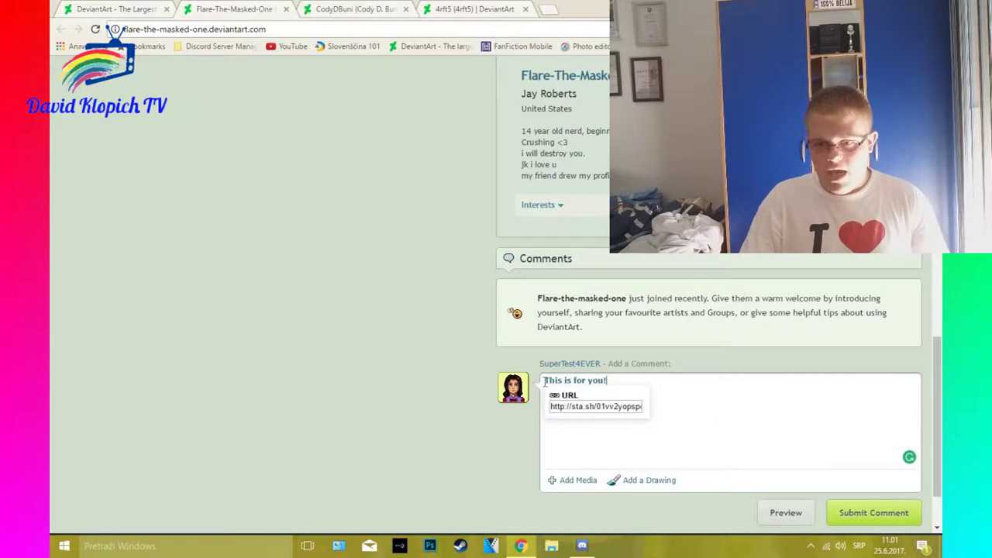
pyautogui.click(545, 381)
pyautogui.press('Return')
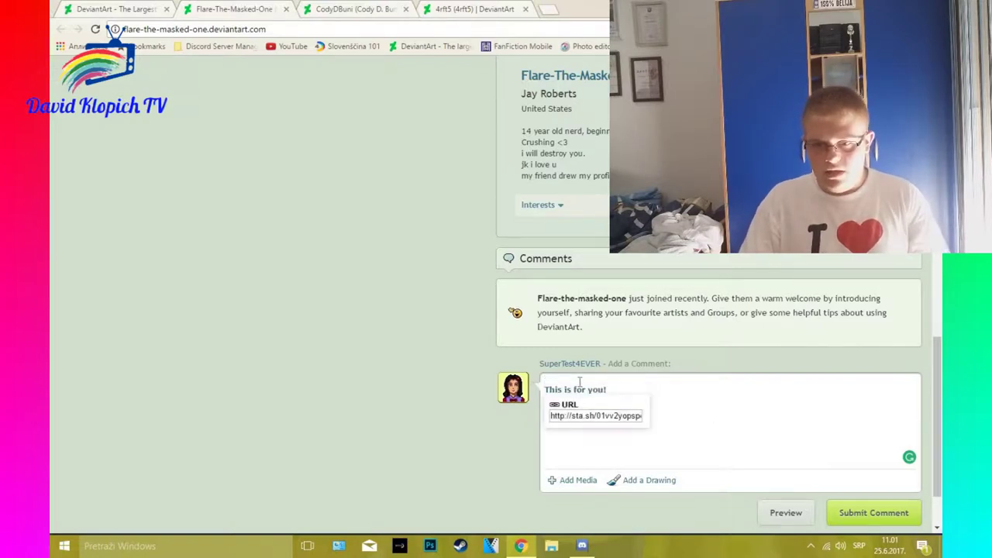
pyautogui.write('Welcome to DeviantArt!')
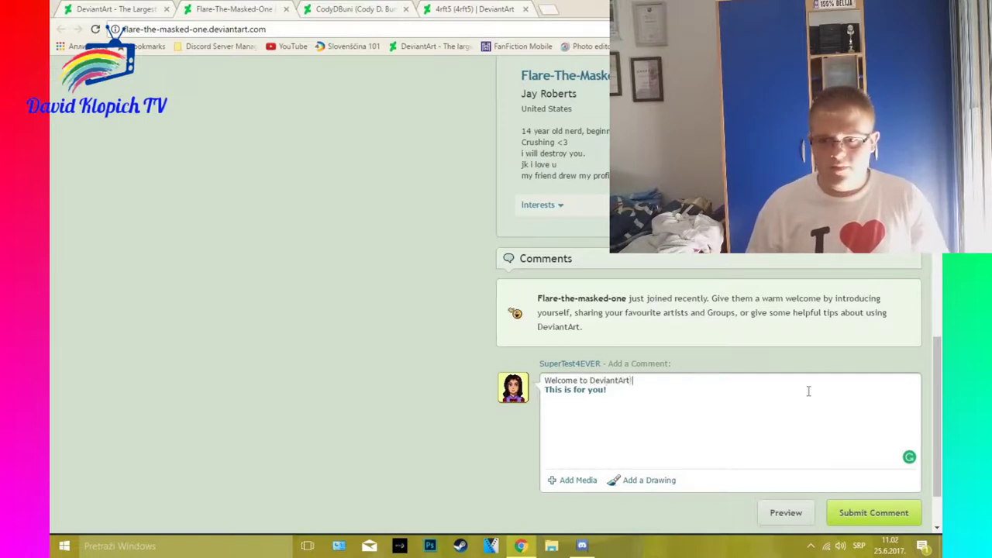
pyautogui.click(661, 433)
pyautogui.moveTo(703, 452); pyautogui.dragTo(565, 381)
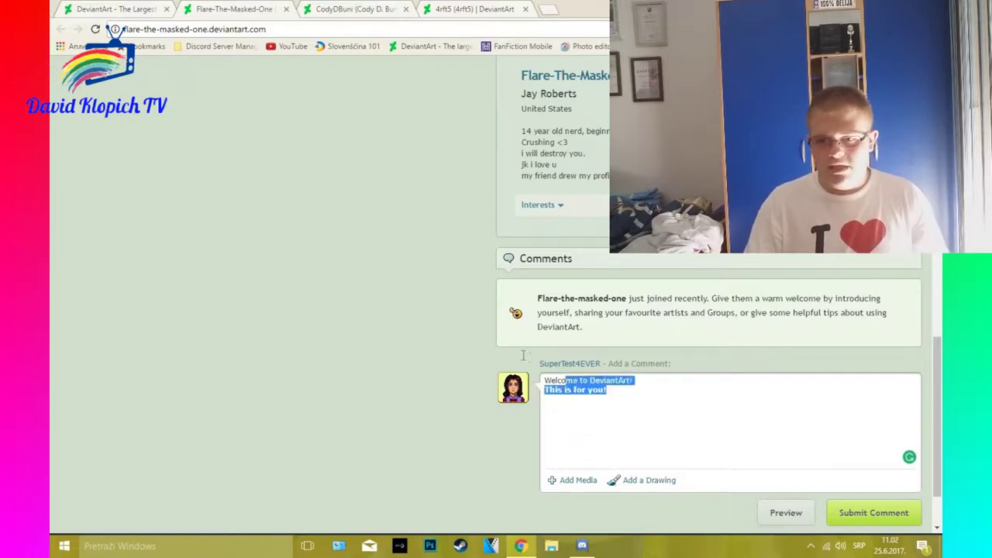
pyautogui.rightClick(572, 396)
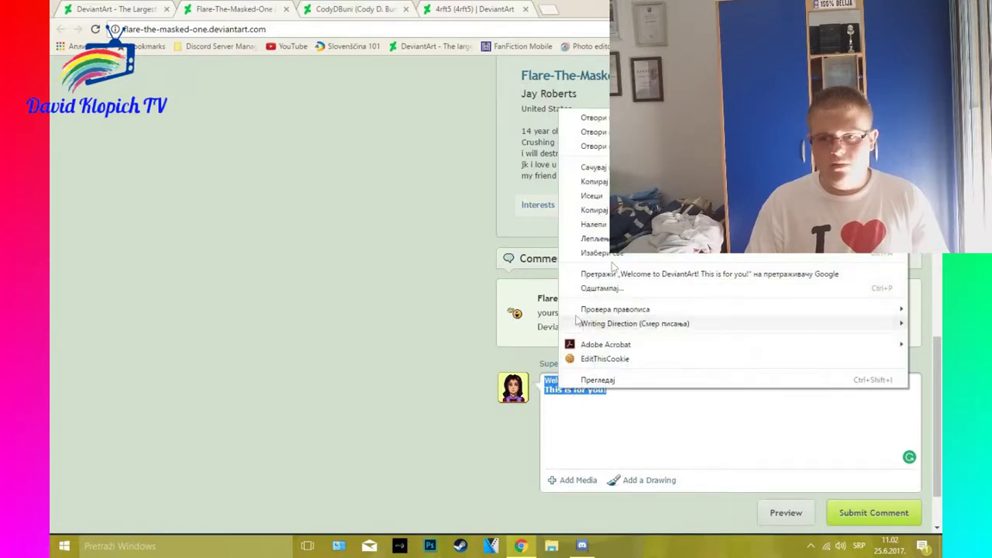
pyautogui.click(606, 212)
pyautogui.click(693, 385)
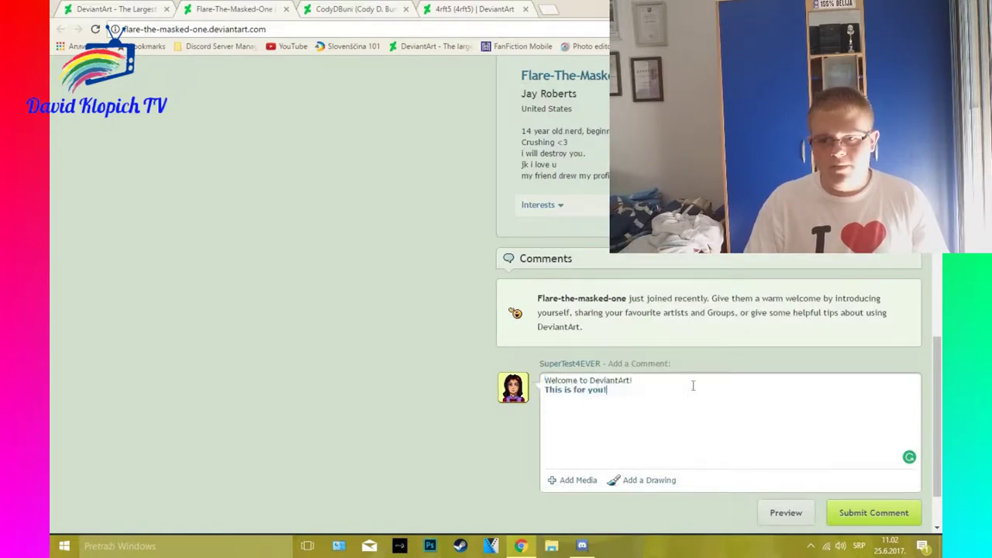
pyautogui.click(905, 513)
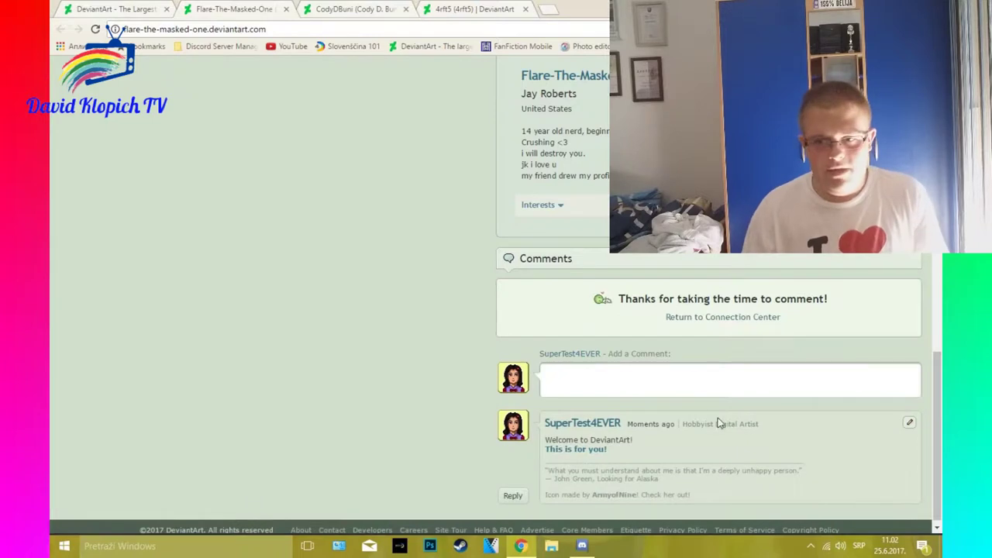
pyautogui.click(730, 320)
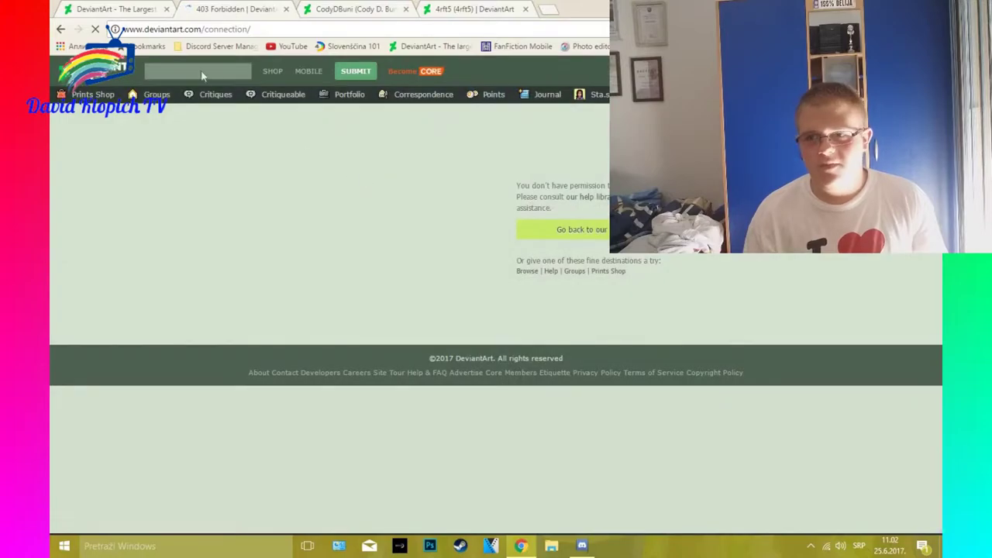
pyautogui.hotkey('ctrl', 'w')
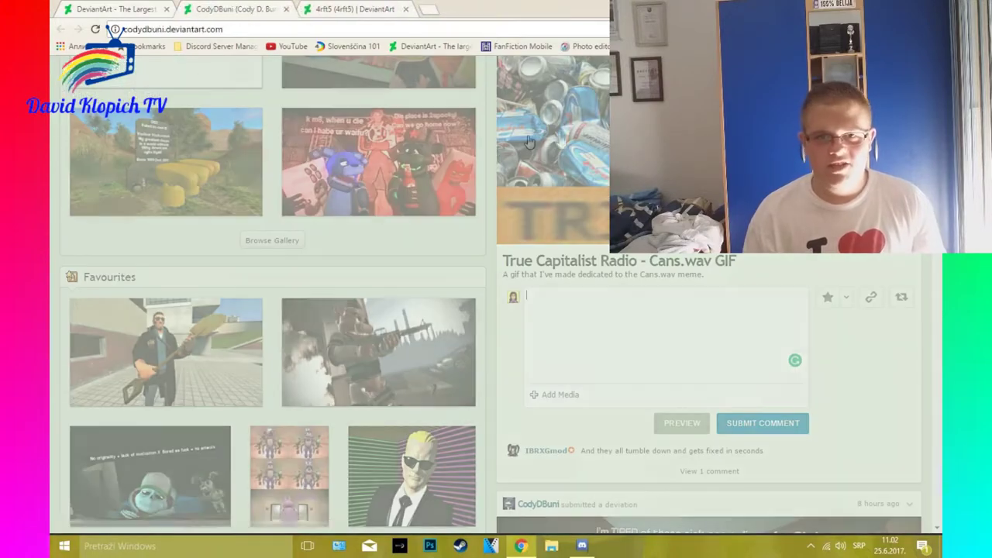
pyautogui.scroll(2, 697, 194)
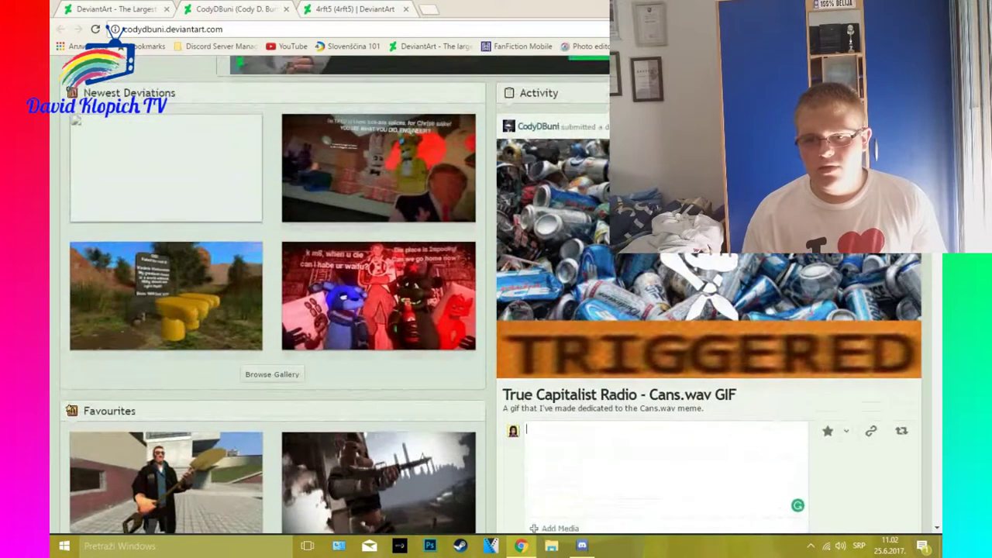
pyautogui.scroll(1, 108, 29)
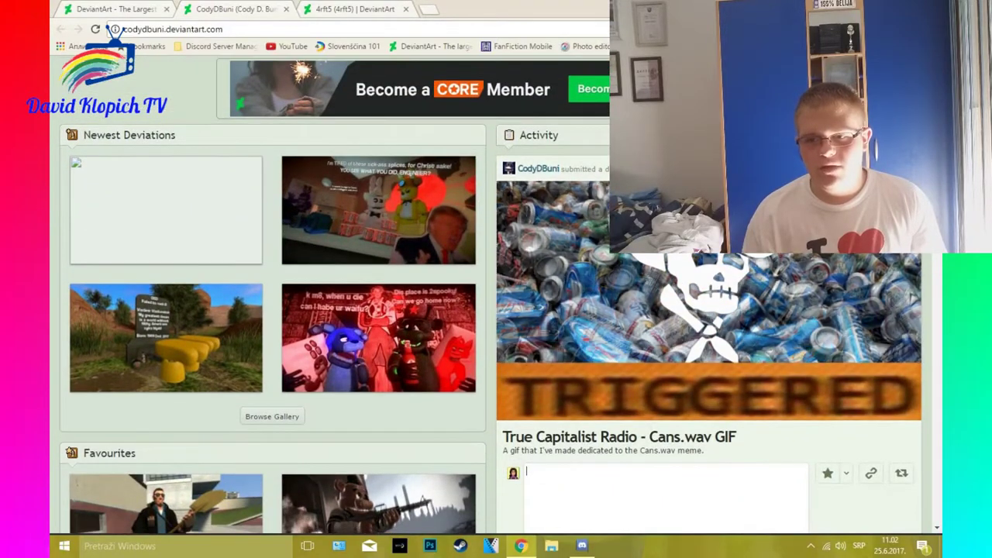
pyautogui.scroll(3, 108, 30)
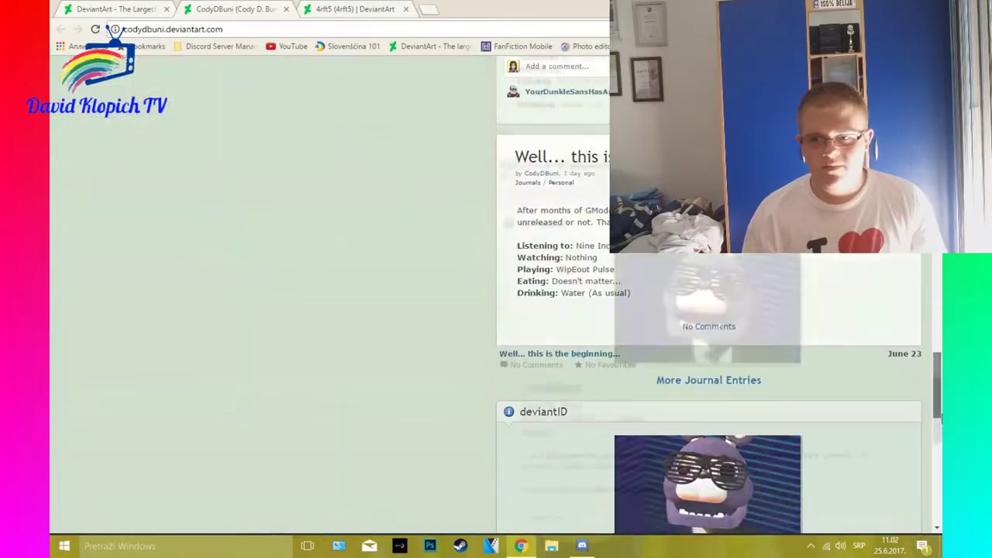
pyautogui.scroll(1, 939, 500)
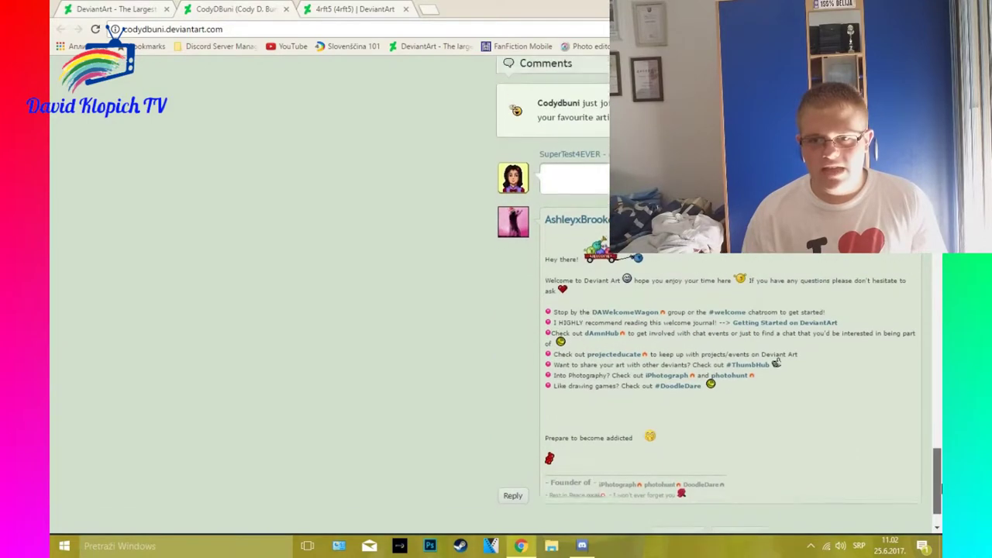
# - Paste and submit the welcome comment on CodyDBuni's profile
pyautogui.click(579, 192)
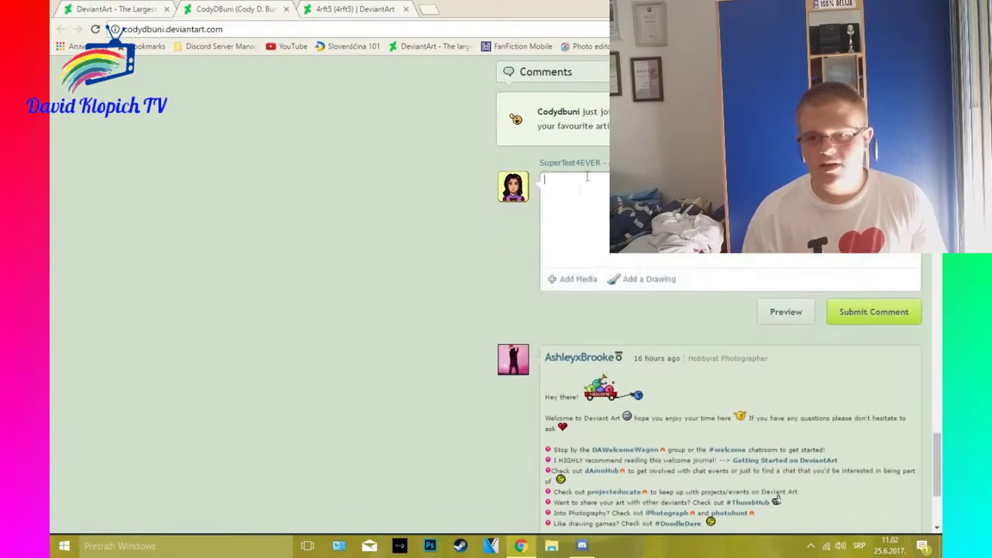
pyautogui.hotkey('ctrl', 'v')
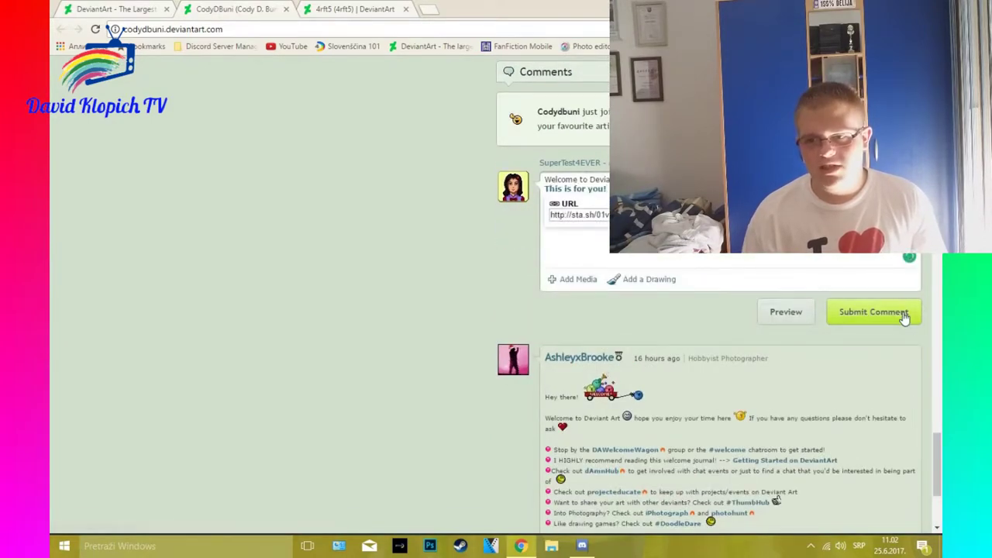
pyautogui.click(902, 312)
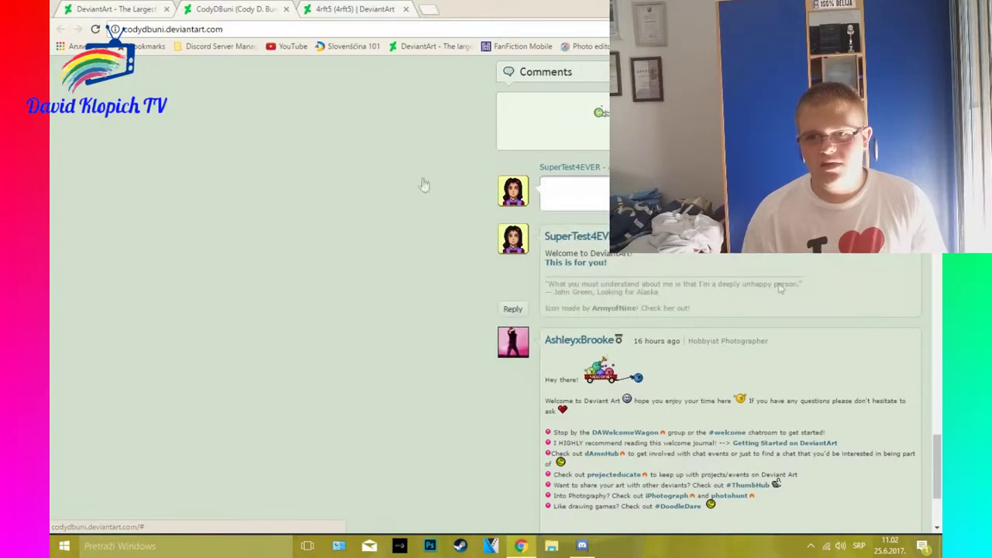
pyautogui.click(286, 10)
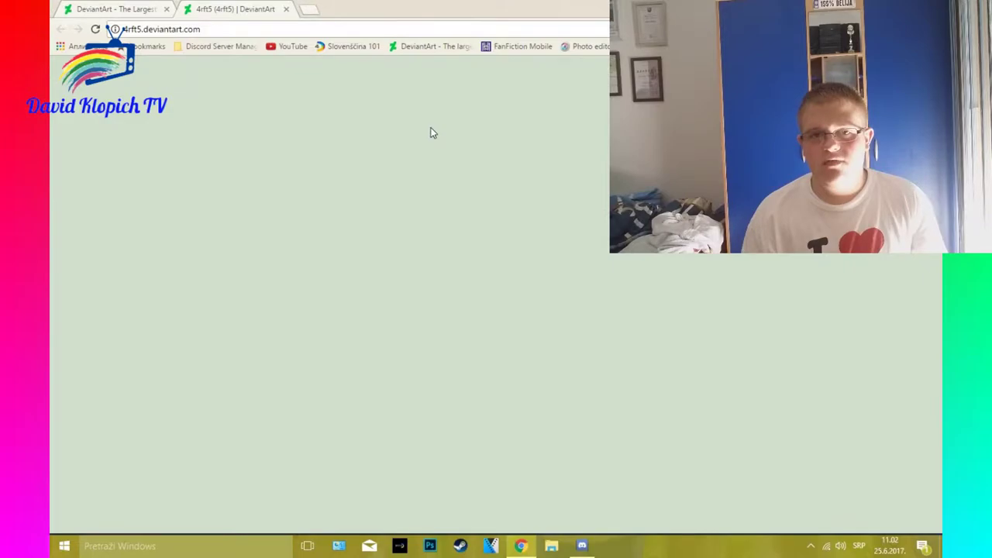
pyautogui.scroll(3, 496, 294)
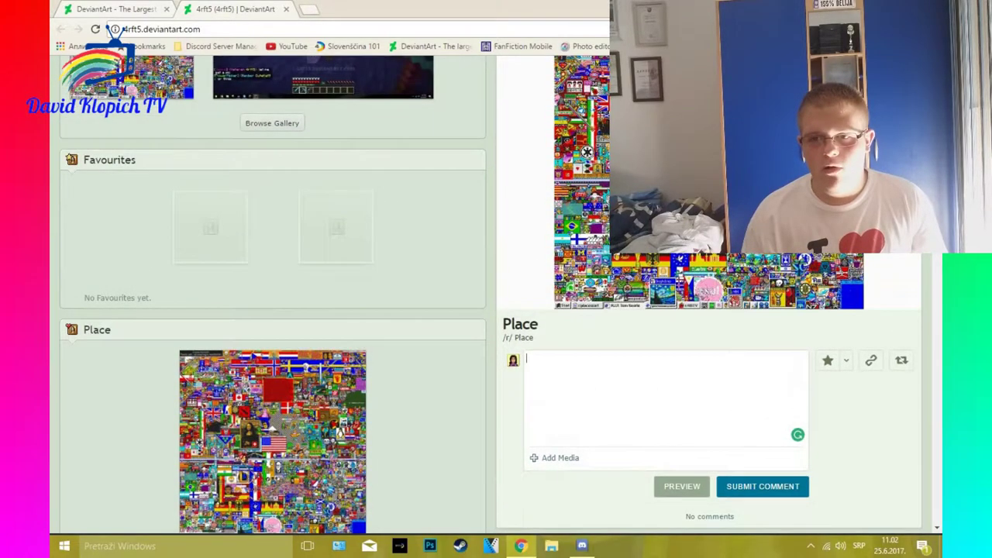
pyautogui.scroll(1, 813, 275)
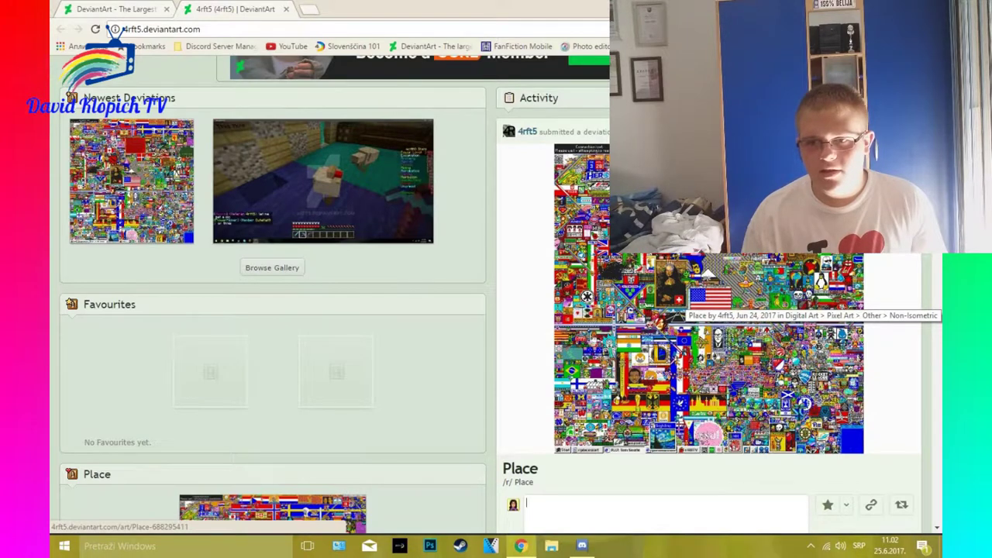
pyautogui.moveTo(682, 352)
pyautogui.mouseDown()
pyautogui.moveTo(265, 179)
pyautogui.moveTo(287, 151)
pyautogui.mouseUp()
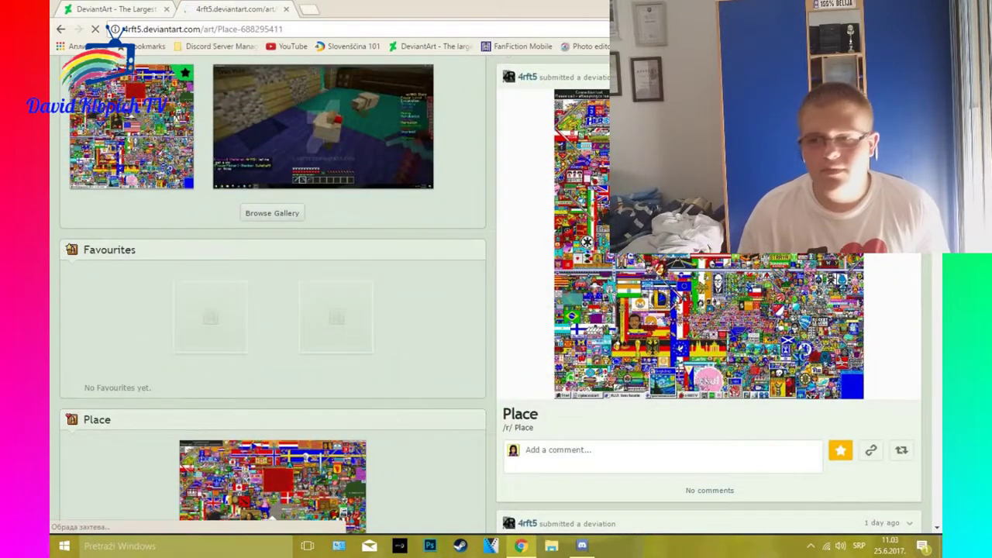
pyautogui.hotkey('ctrl', 'a')
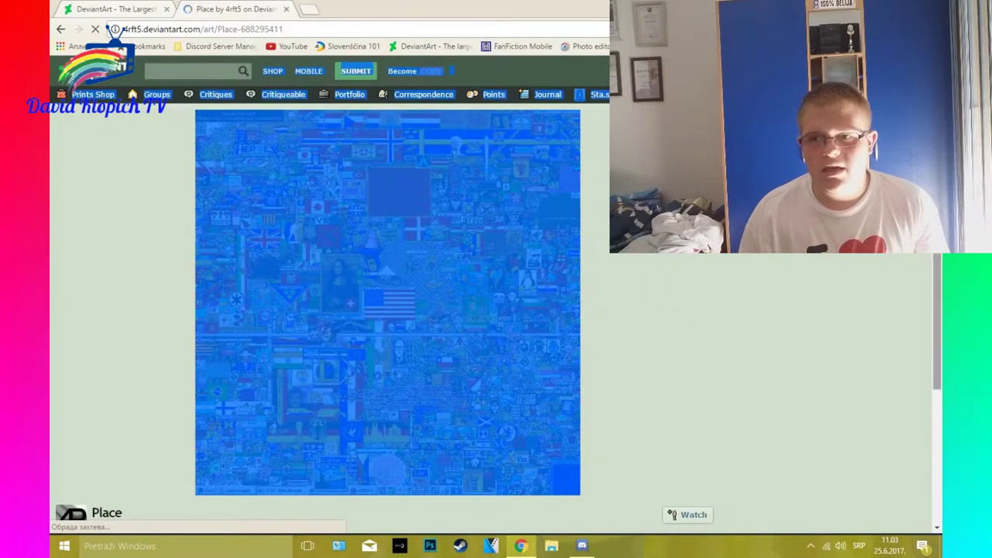
pyautogui.click(94, 238)
pyautogui.scroll(-2, 95, 238)
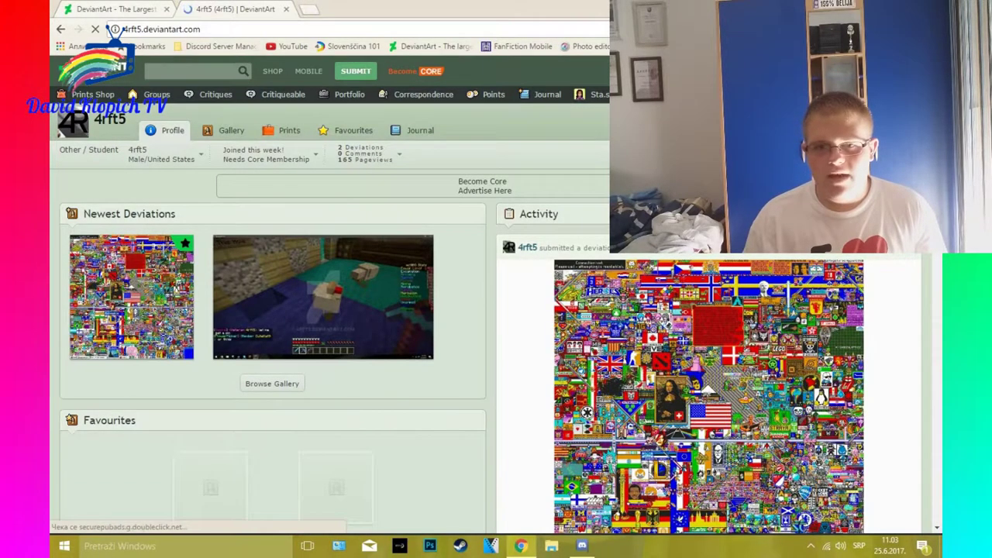
pyautogui.scroll(-2, 496, 310)
pyautogui.scroll(-5, 934, 288)
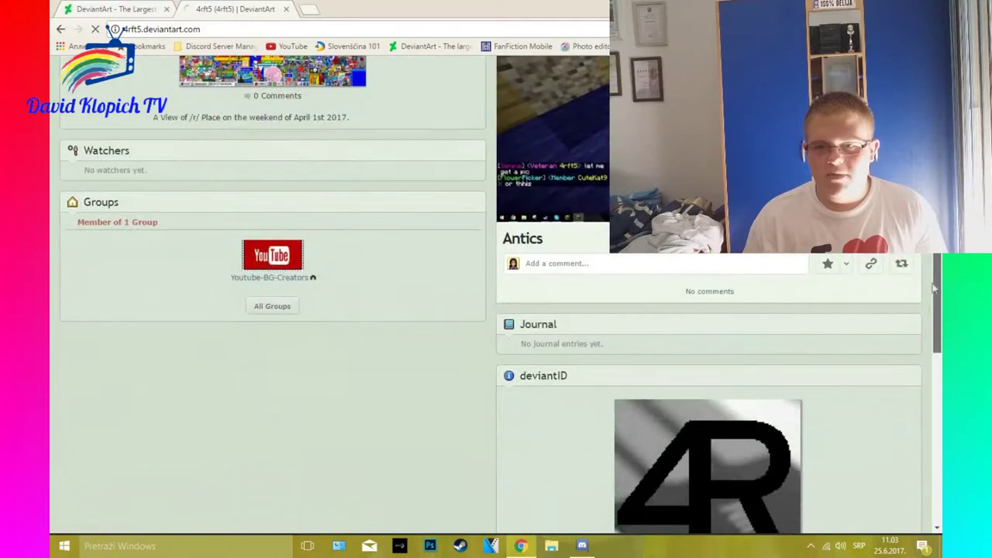
pyautogui.scroll(-3, 927, 343)
pyautogui.scroll(-3, 925, 412)
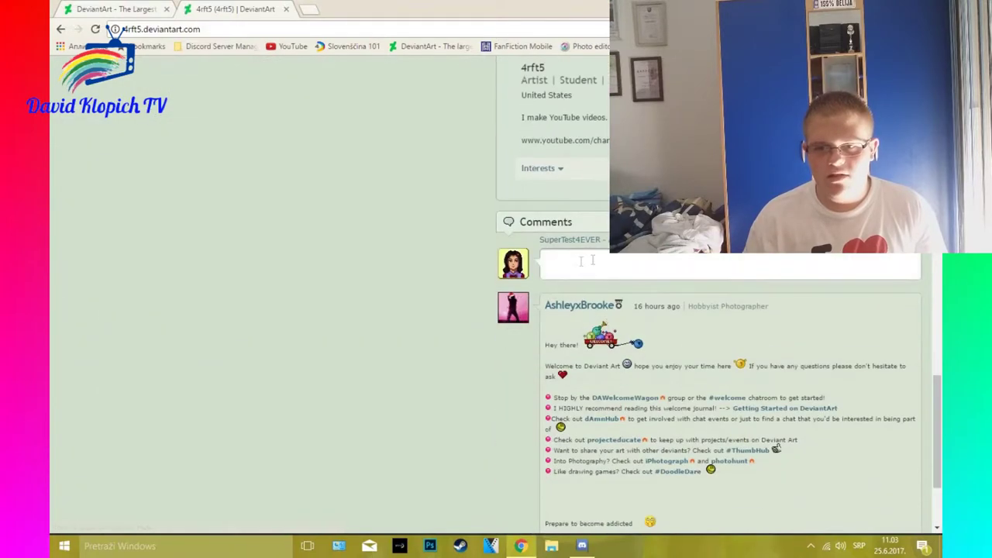
pyautogui.click(596, 262)
pyautogui.write('Welcome to DeviantArt! This is for you!')
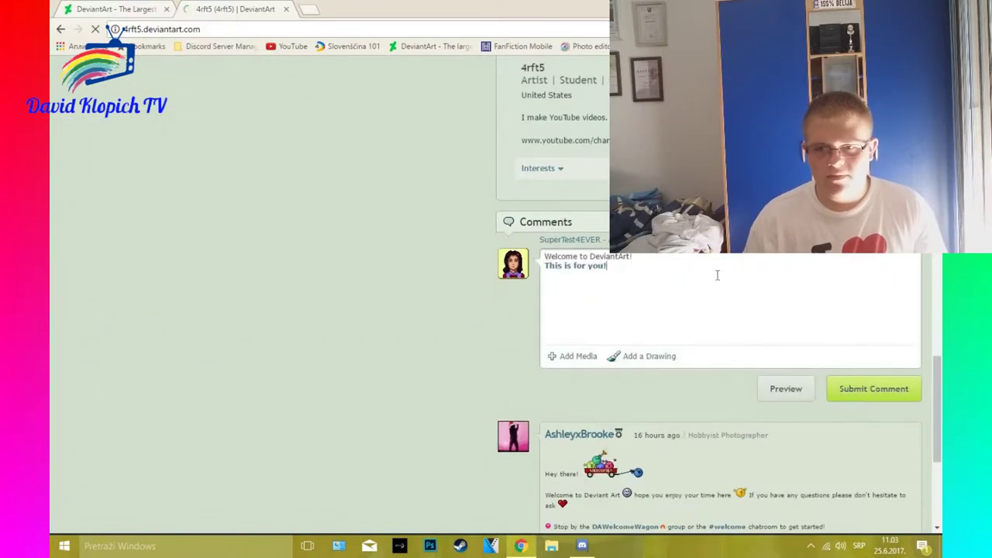
pyautogui.click(861, 390)
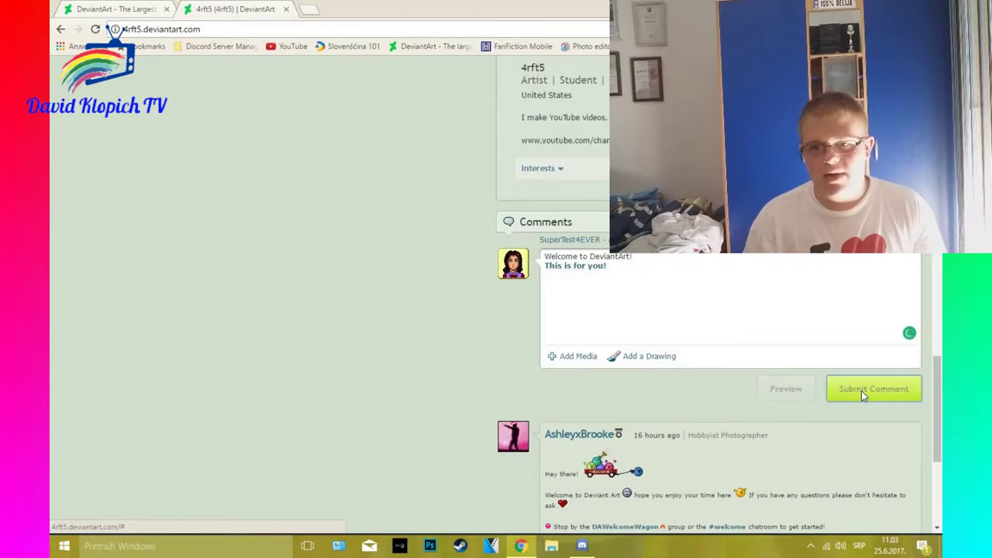
pyautogui.click(286, 9)
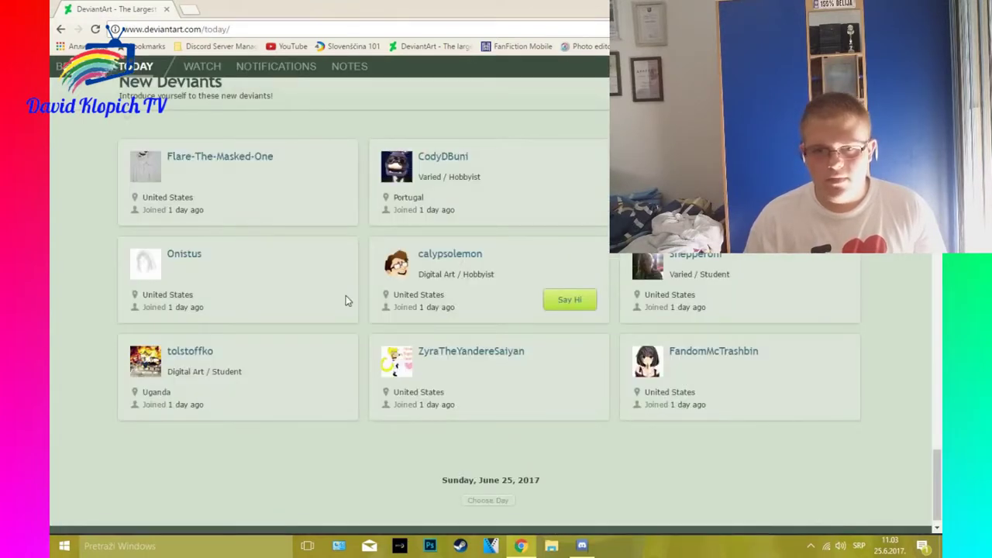
# - Open three more new deviants' profiles in separate tabs
pyautogui.click(324, 302)
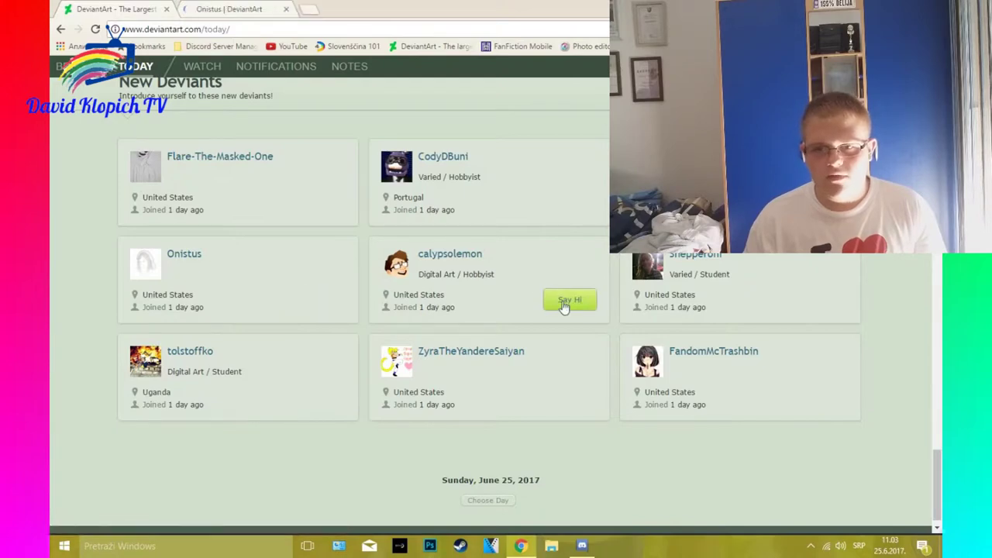
pyautogui.click(565, 302)
pyautogui.click(217, 17)
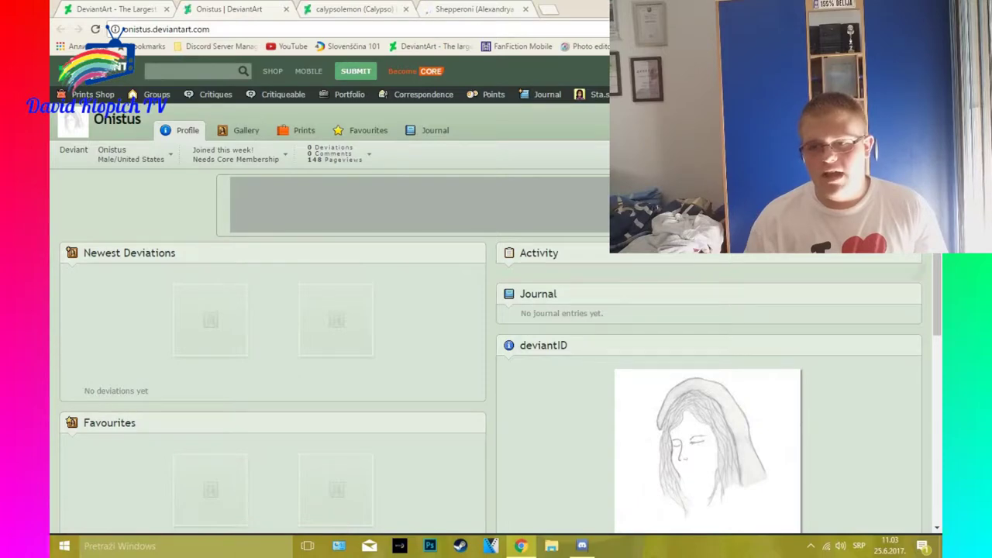
pyautogui.scroll(-6, 543, 310)
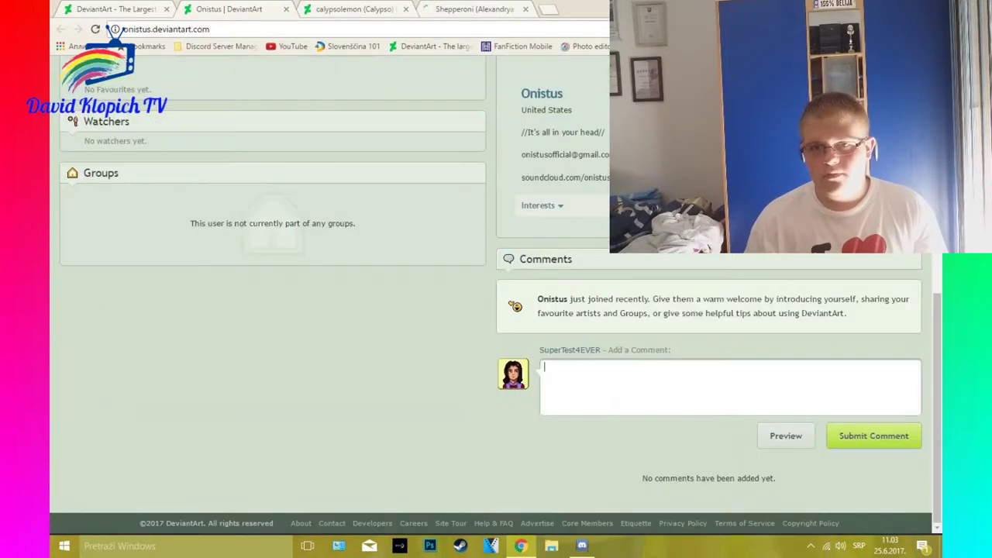
pyautogui.click(695, 393)
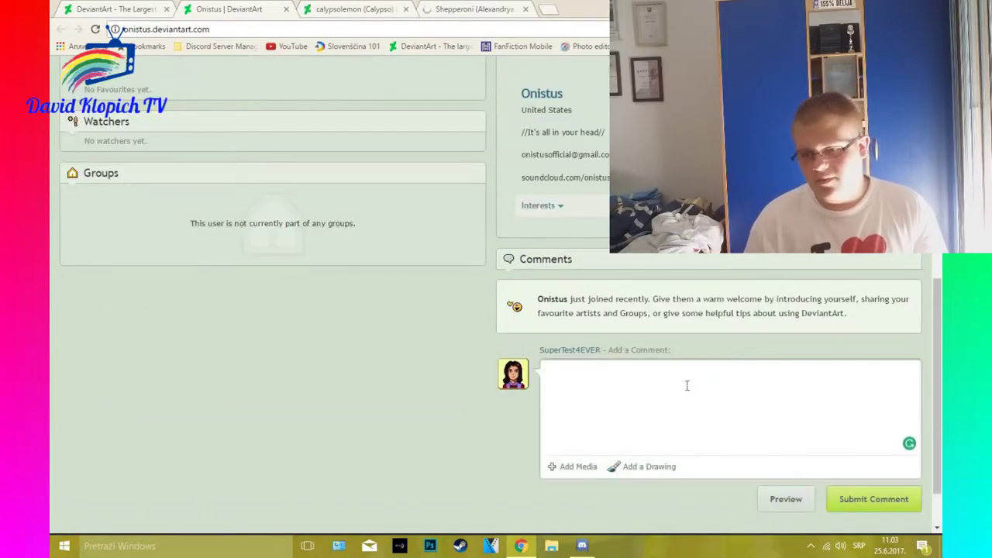
pyautogui.hotkey('ctrl', 'v')
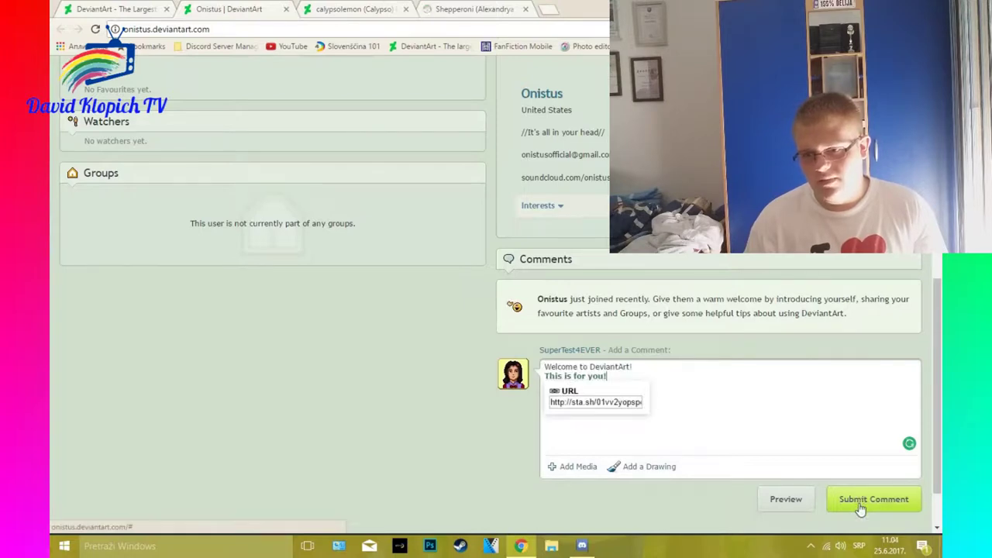
pyautogui.click(858, 502)
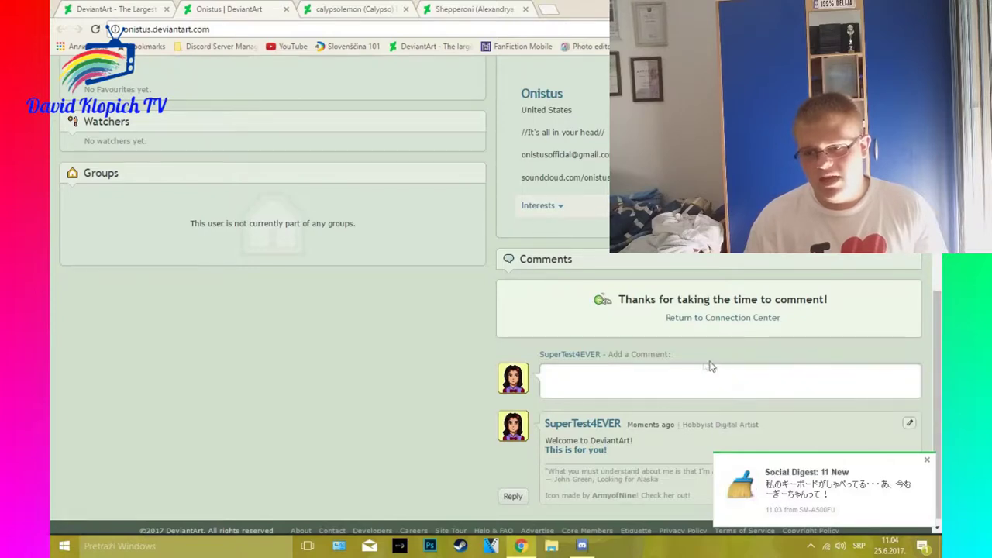
pyautogui.click(286, 9)
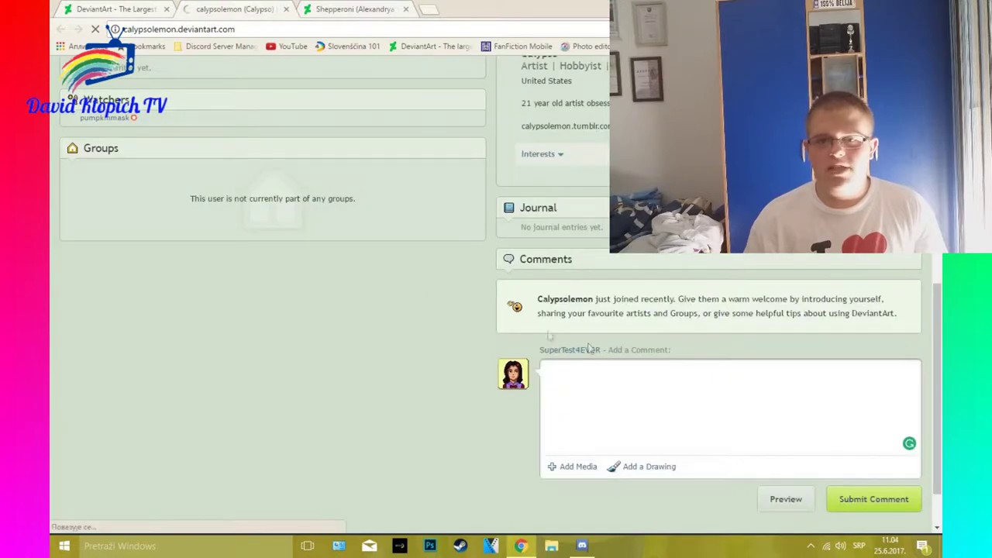
pyautogui.click(678, 386)
pyautogui.hotkey('ctrl', 'v')
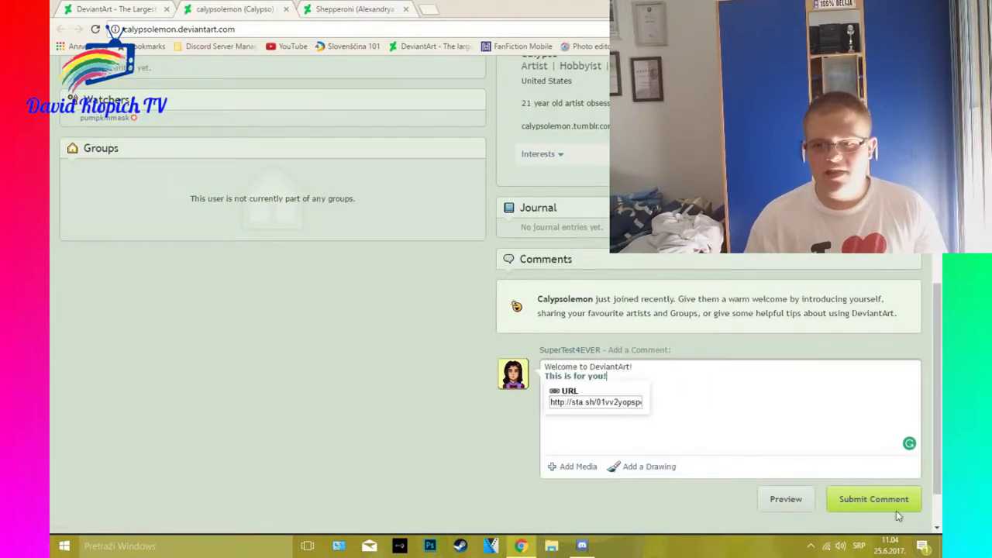
pyautogui.click(874, 500)
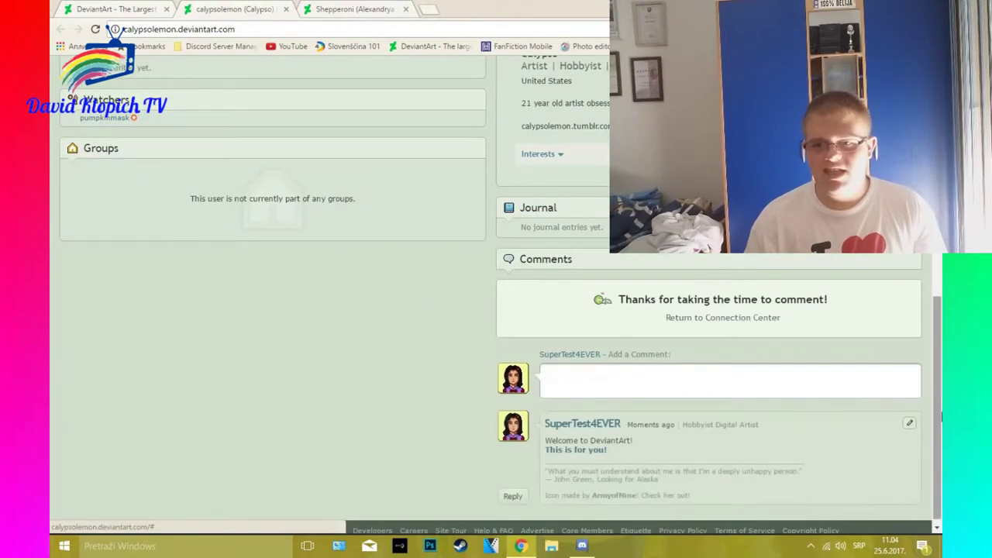
pyautogui.scroll(10, 941, 316)
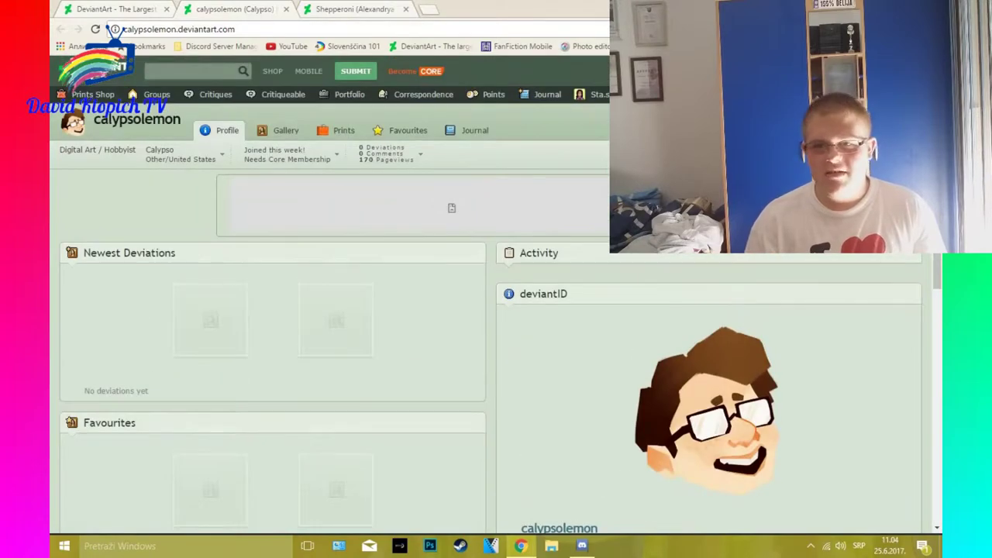
pyautogui.click(394, 157)
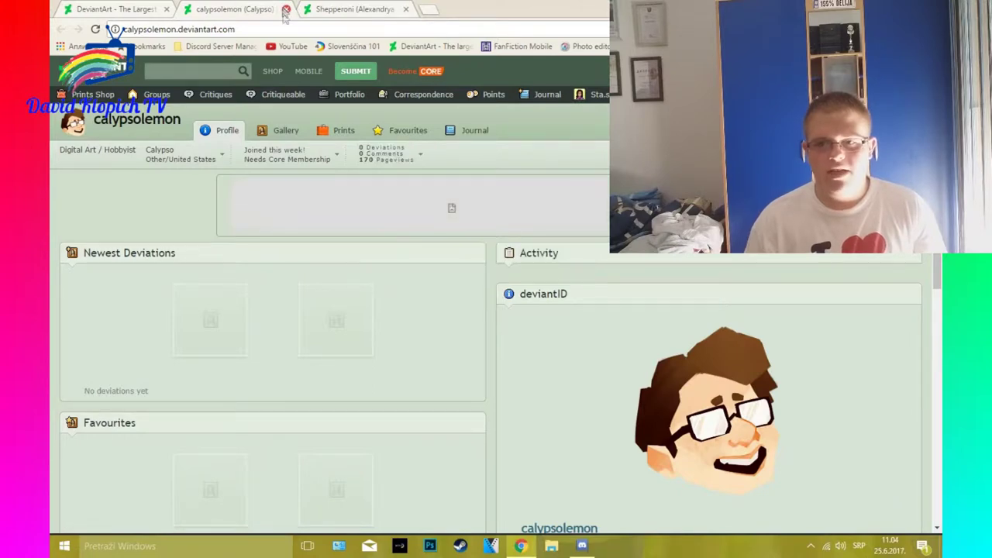
pyautogui.click(286, 9)
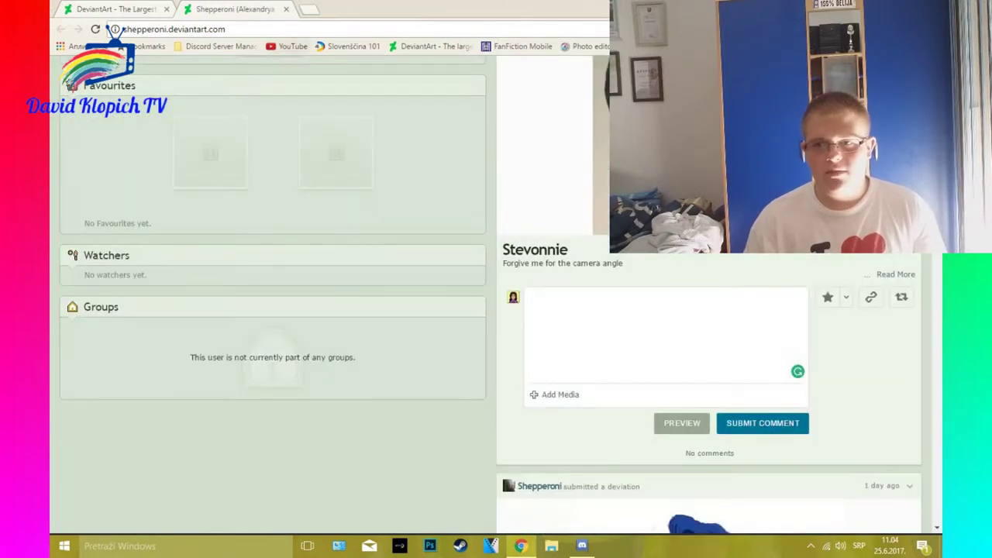
pyautogui.scroll(3, 69, 82)
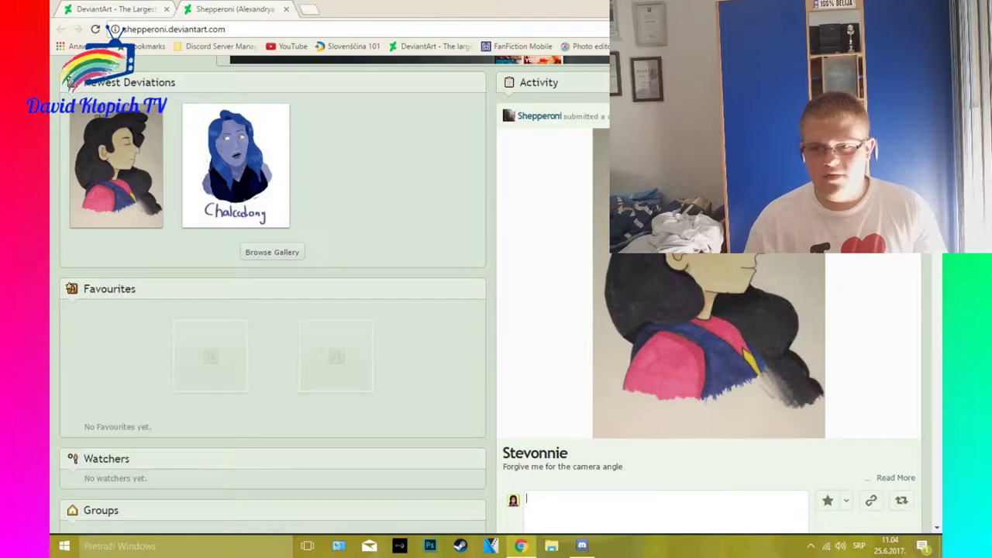
pyautogui.scroll(2, 70, 82)
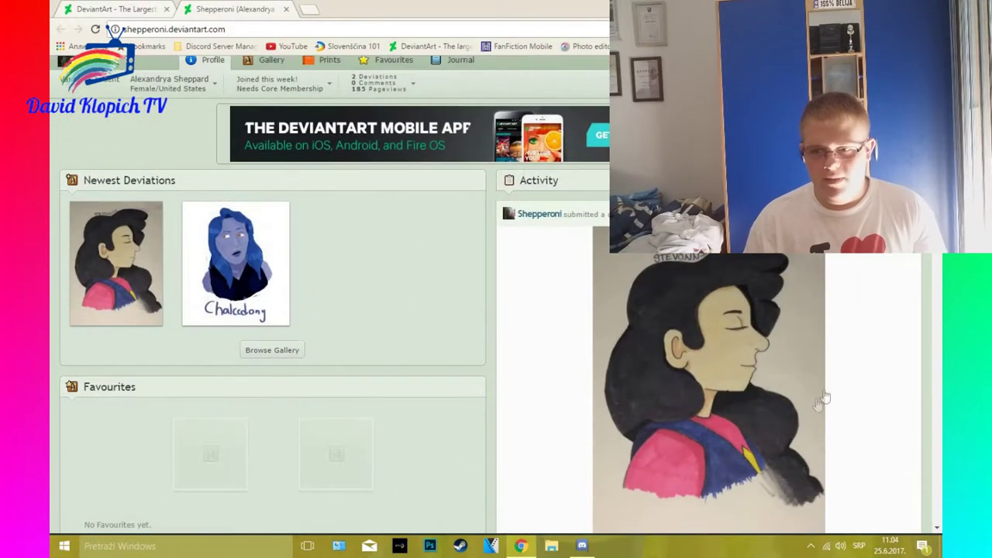
pyautogui.moveTo(734, 438); pyautogui.dragTo(299, 167)
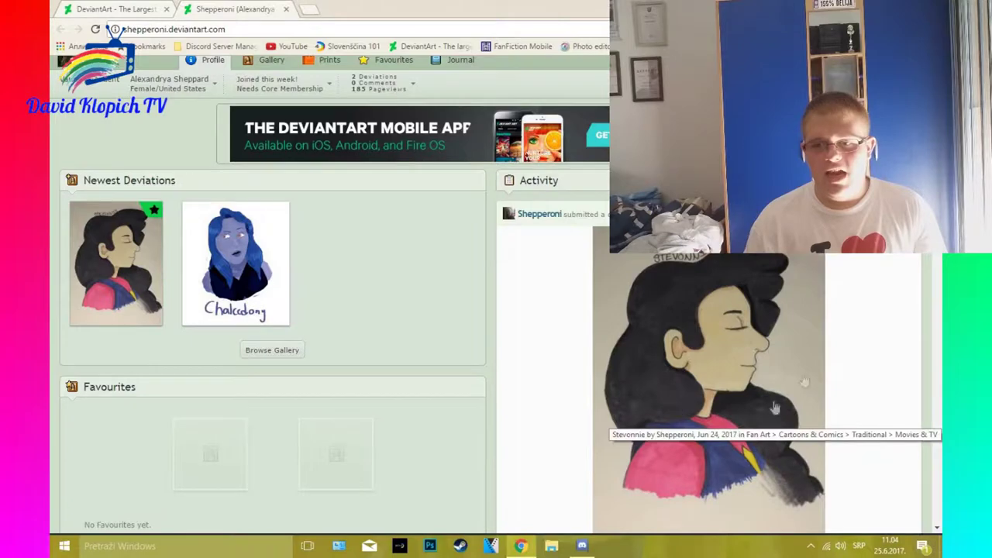
pyautogui.scroll(2, 692, 348)
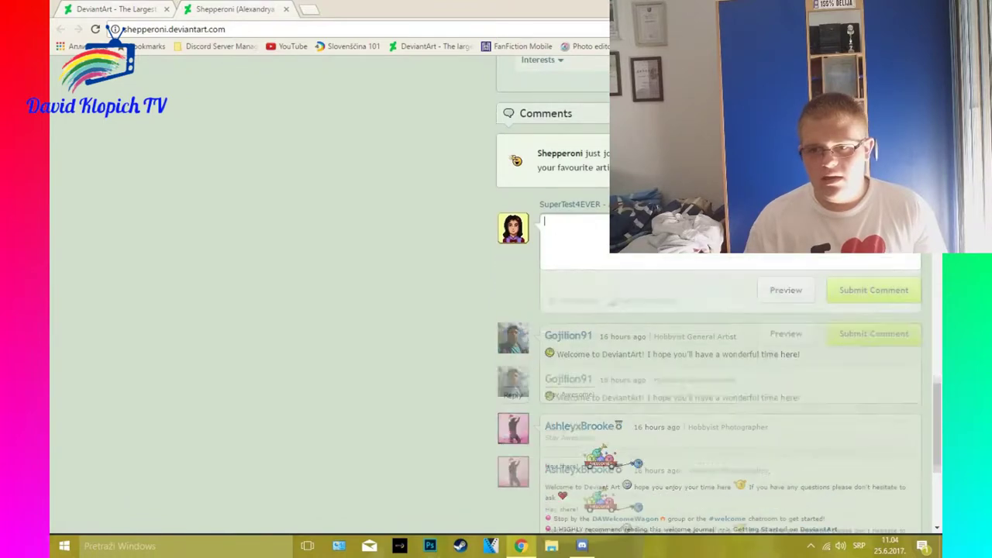
pyautogui.click(875, 355)
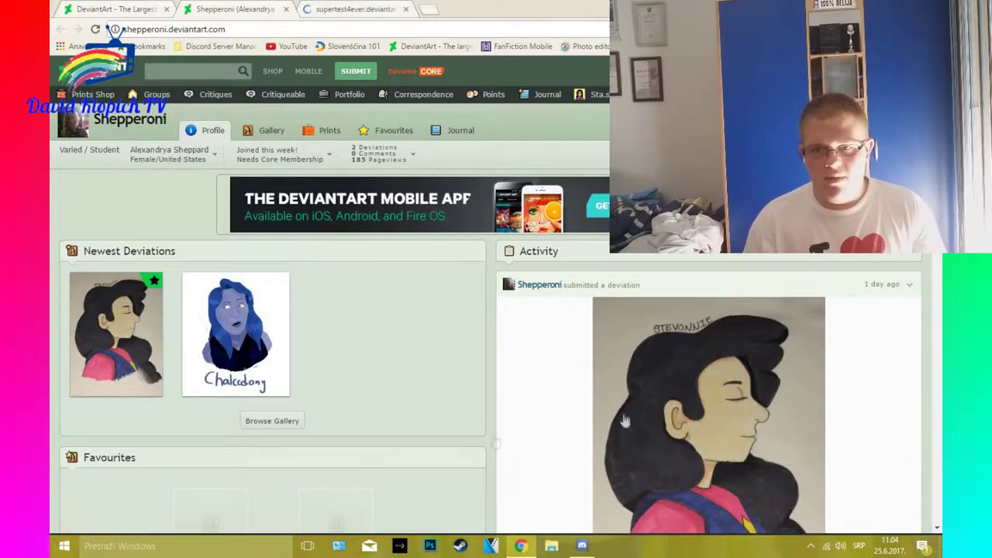
# - On the Stevonnie page, comment that it resembles OC Annamaria, ending 'I like it!'
pyautogui.click(777, 389)
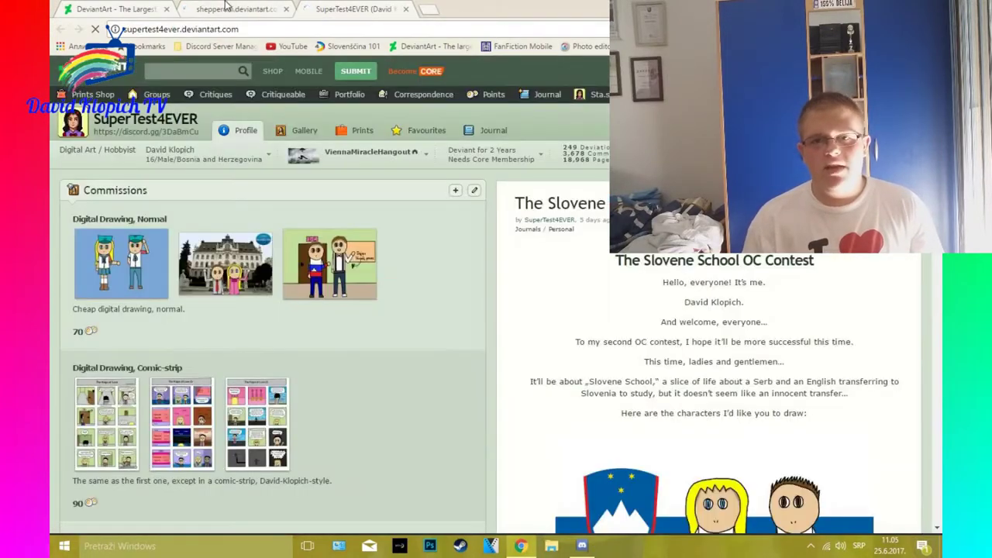
pyautogui.click(227, 6)
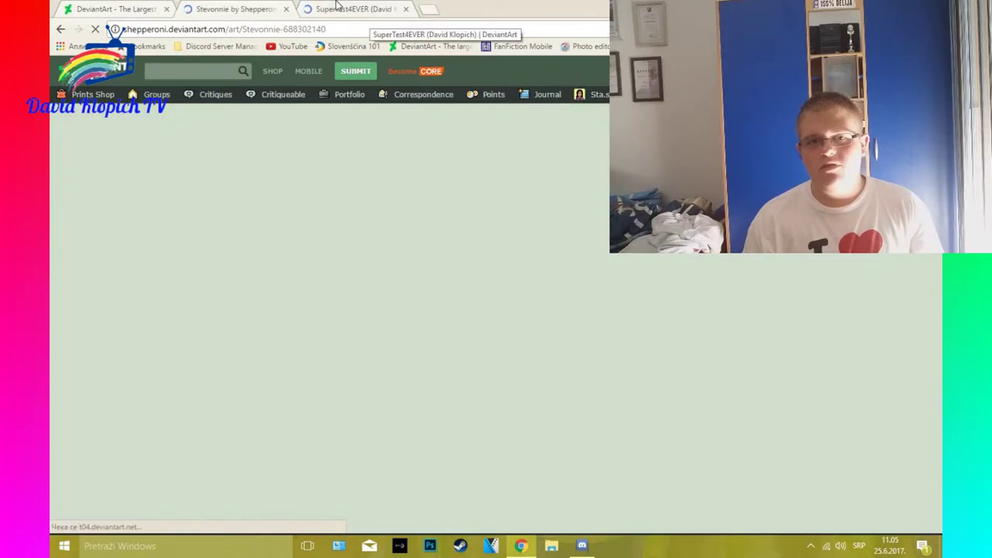
pyautogui.click(322, 6)
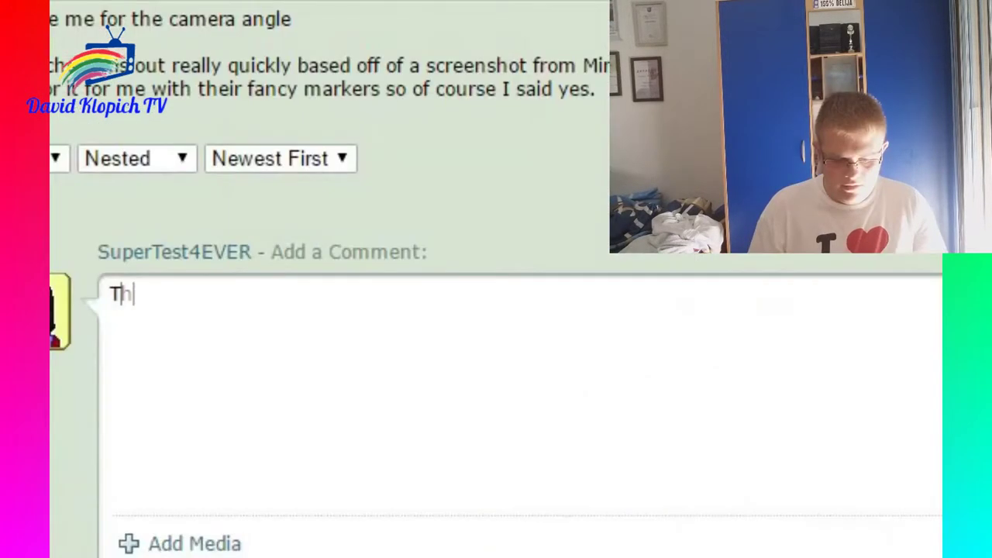
pyautogui.write('is')
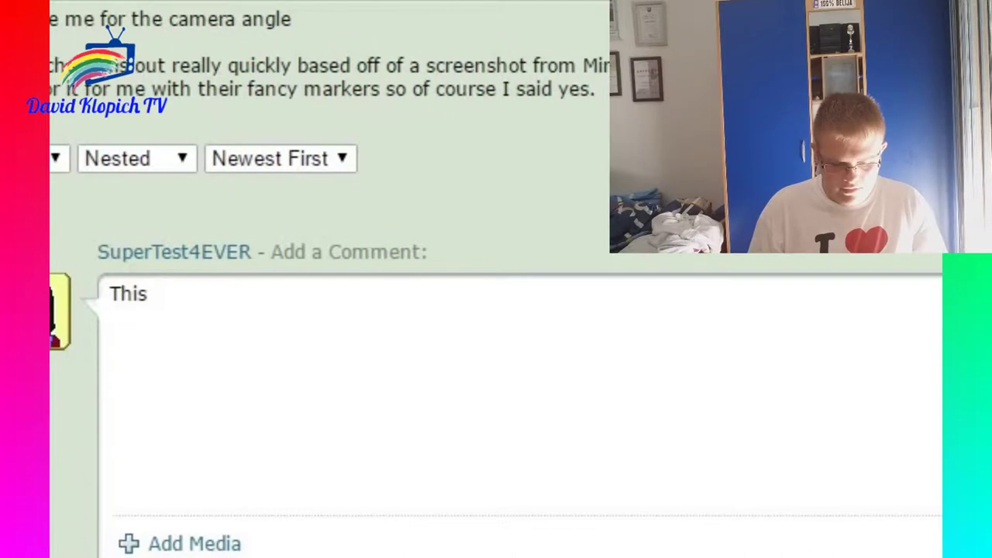
pyautogui.write(' character r')
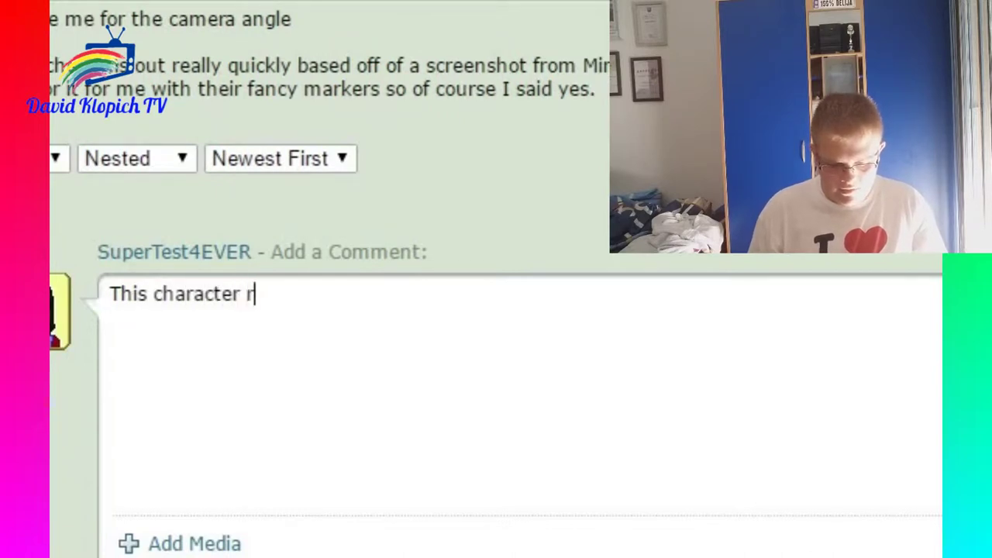
pyautogui.write('eally remin')
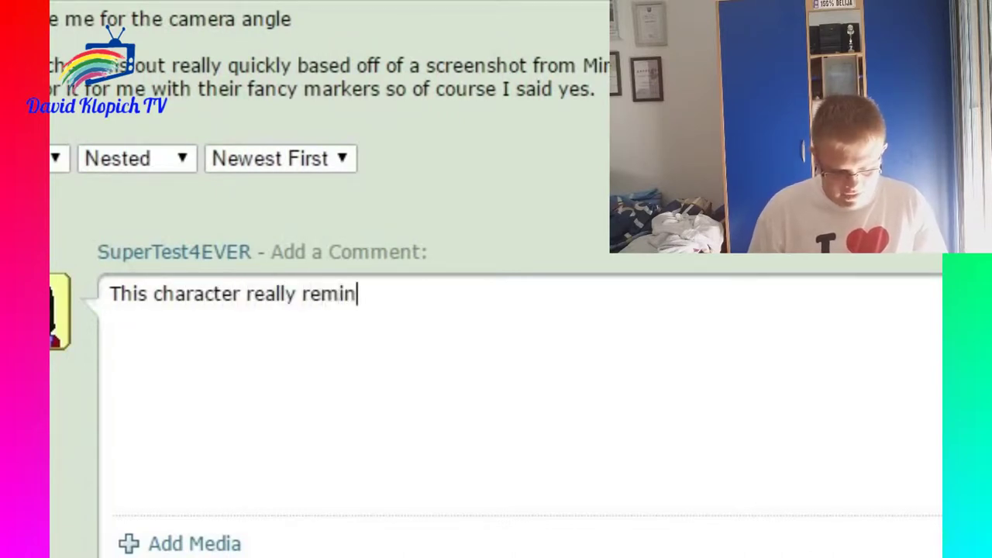
pyautogui.write('ds me of ')
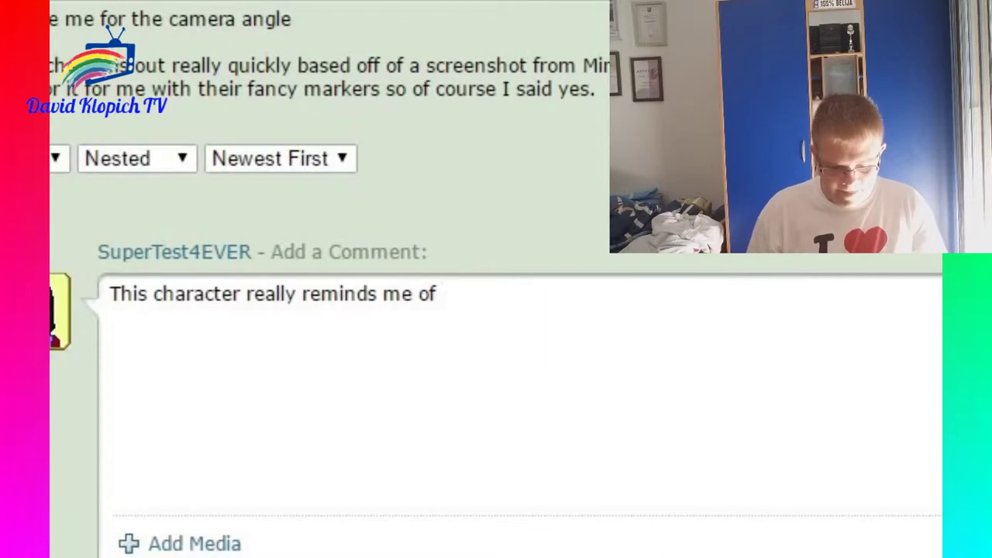
pyautogui.write('my OC, A')
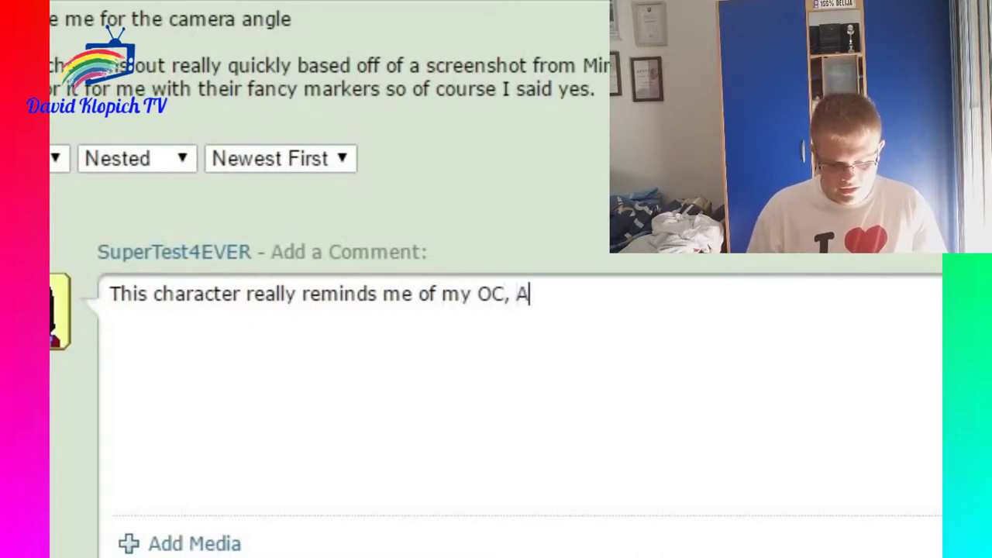
pyautogui.write('nnamaria. T')
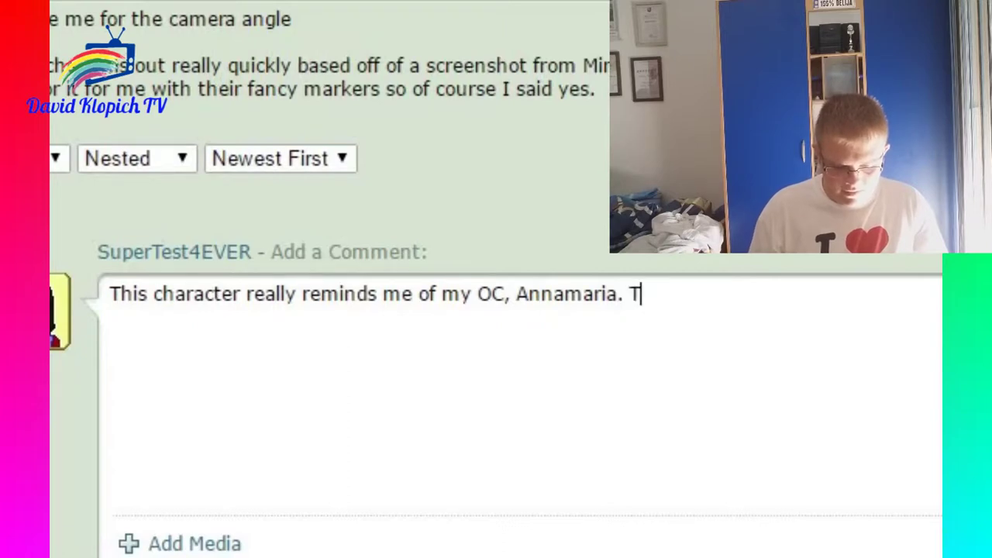
pyautogui.write('hey both l')
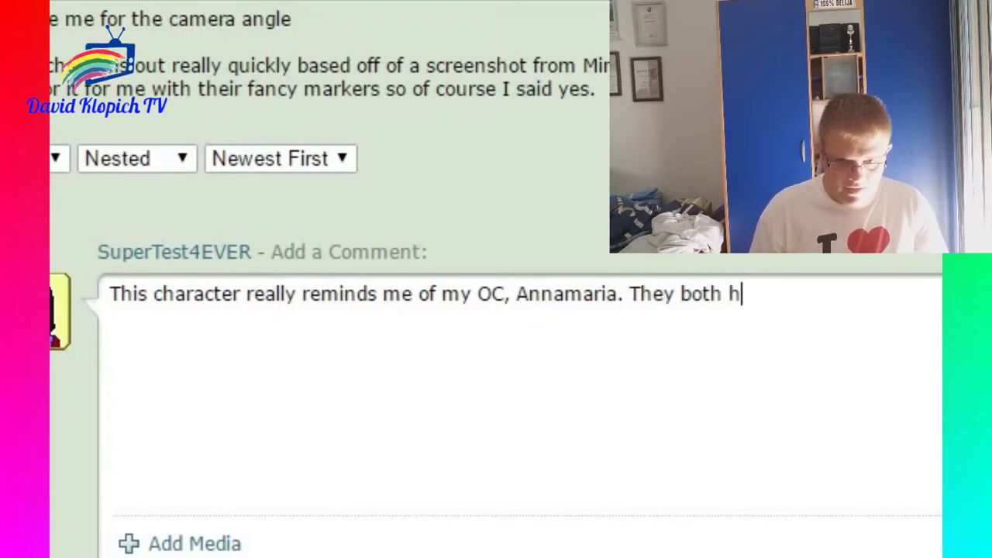
pyautogui.write('ook si')
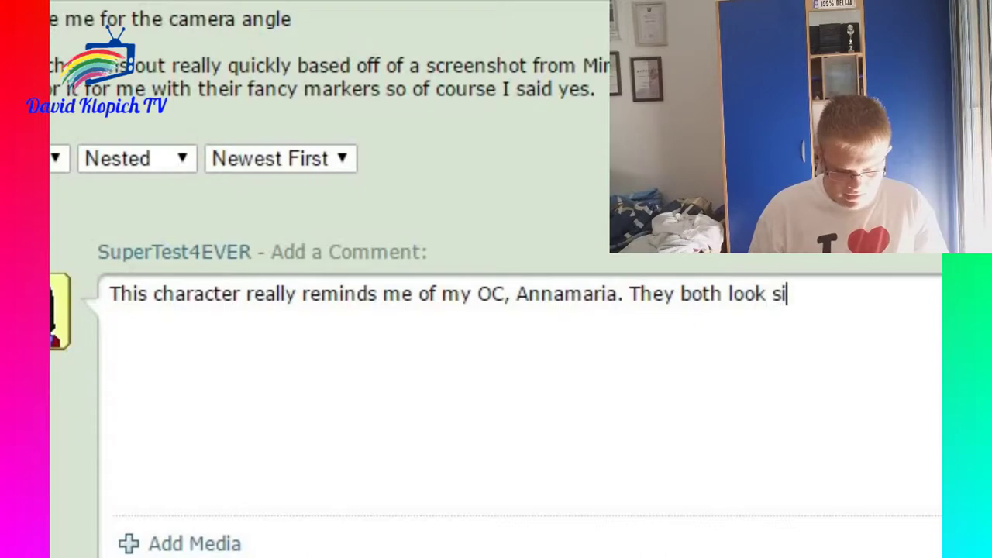
pyautogui.write('milar!')
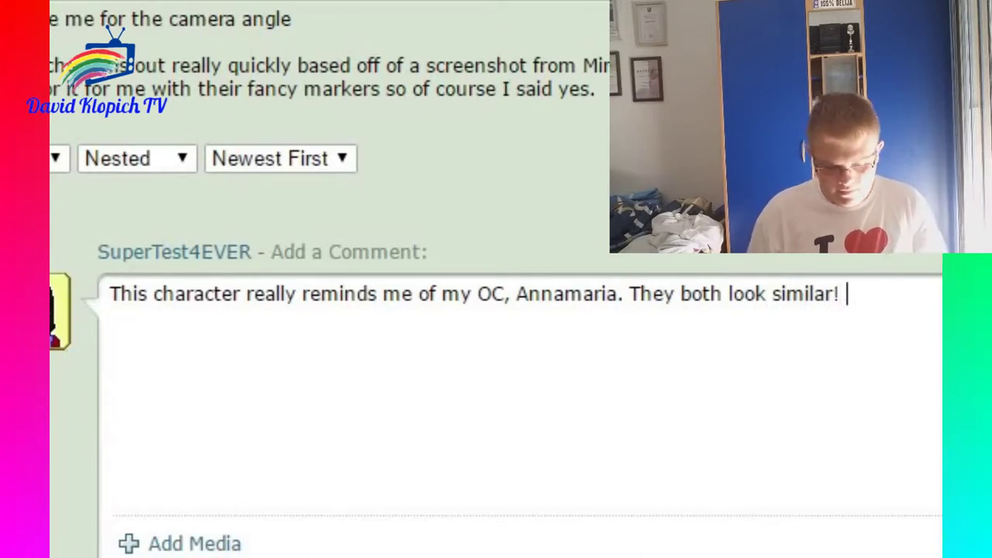
pyautogui.press('Return')
pyautogui.write('I like')
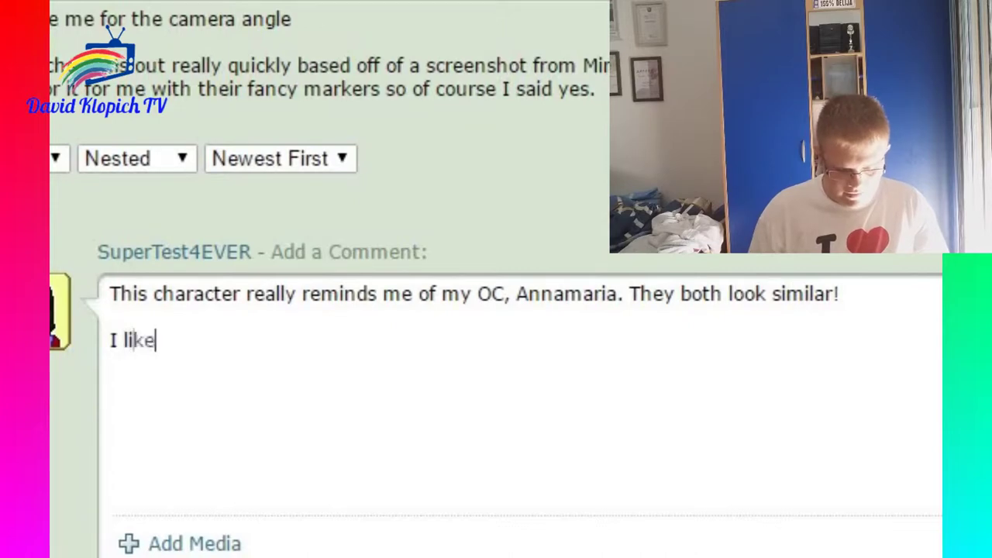
pyautogui.write(' it!')
pyautogui.press('Up')
pyautogui.press('BackSpace')
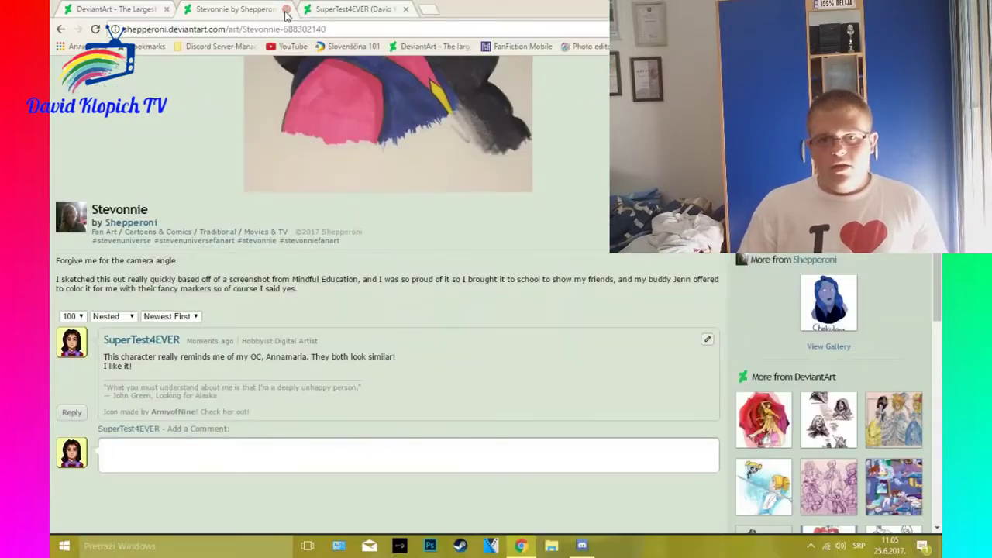
pyautogui.click(286, 9)
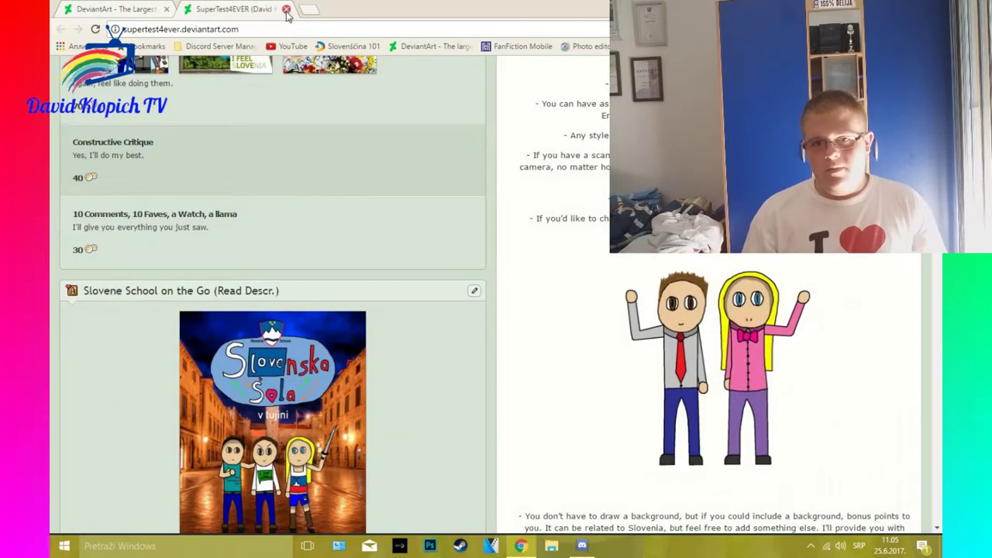
pyautogui.hotkey('ctrl', 'w')
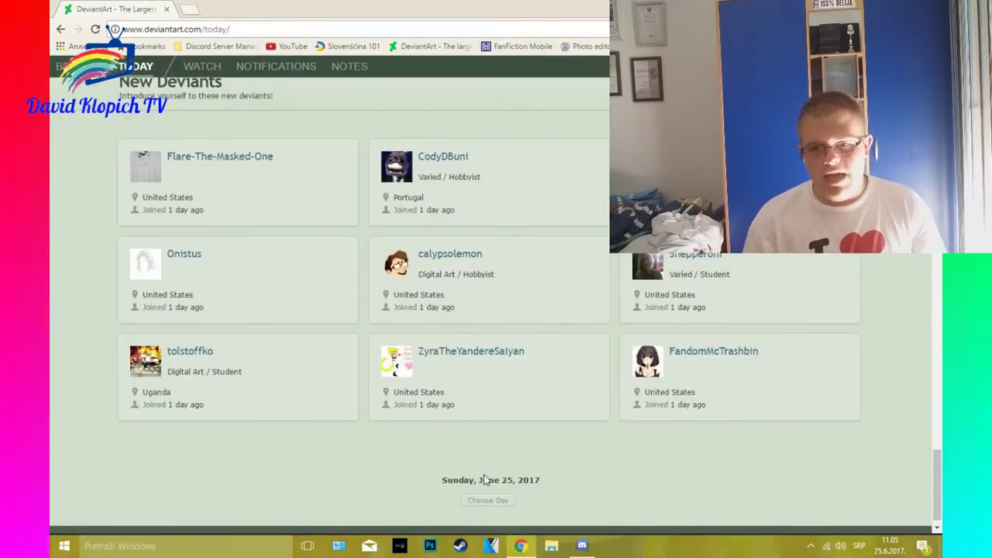
pyautogui.click(339, 399)
pyautogui.click(570, 397)
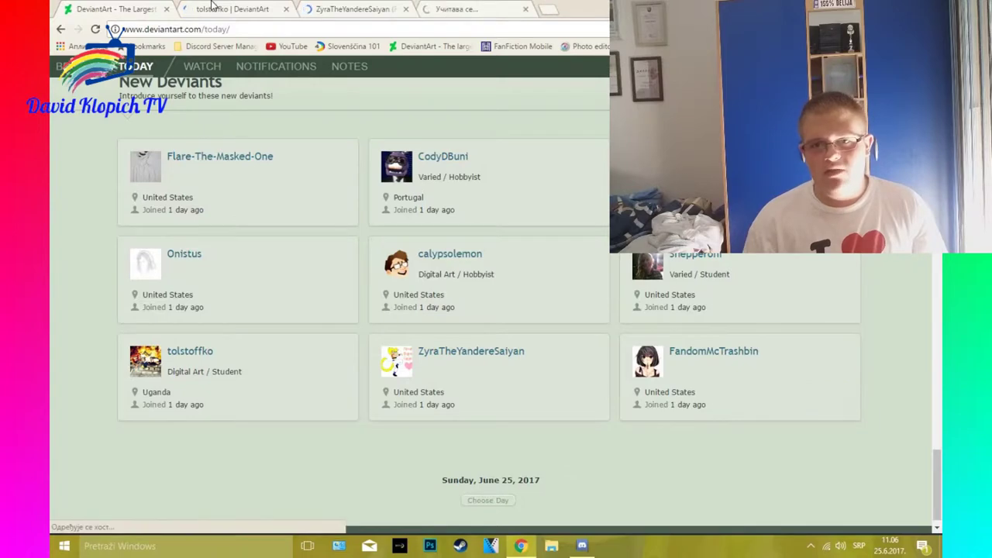
pyautogui.hotkey('ctrl', 'Tab')
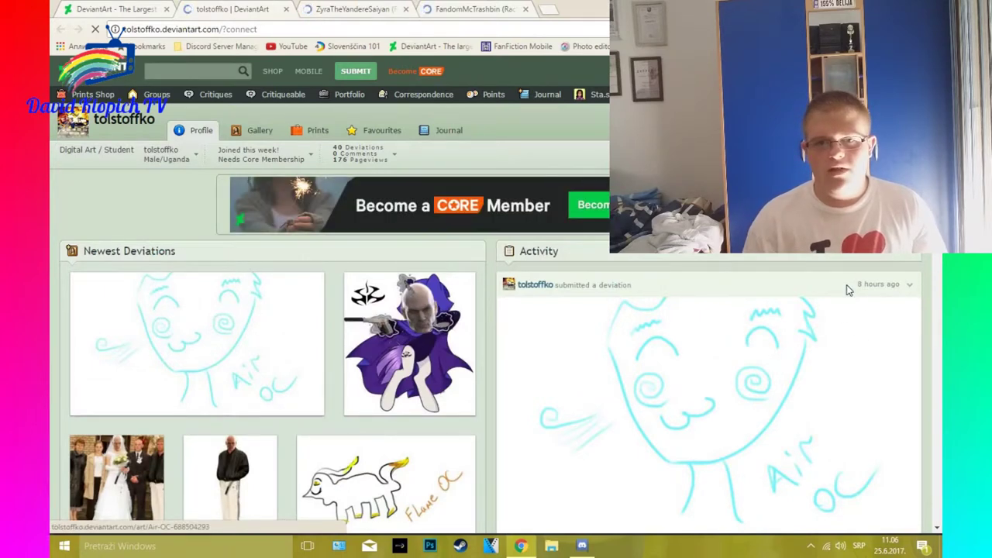
pyautogui.scroll(-4, 449, 148)
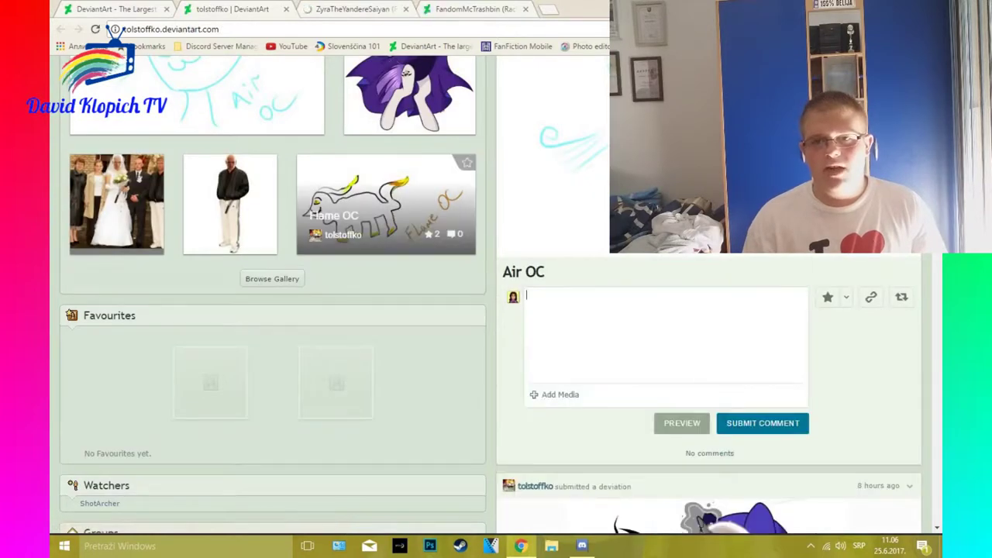
pyautogui.scroll(-5, 938, 264)
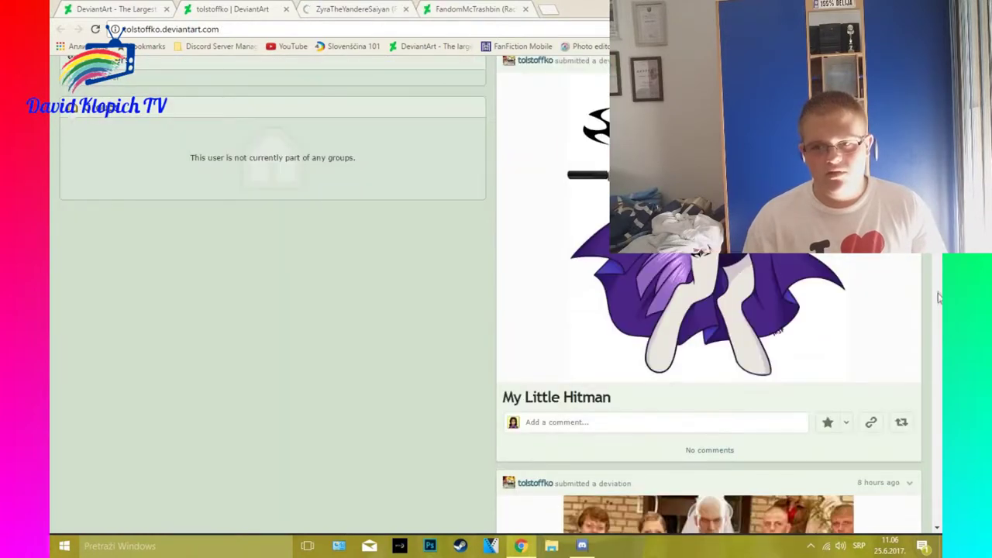
pyautogui.scroll(-5, 937, 293)
pyautogui.scroll(-9, 938, 299)
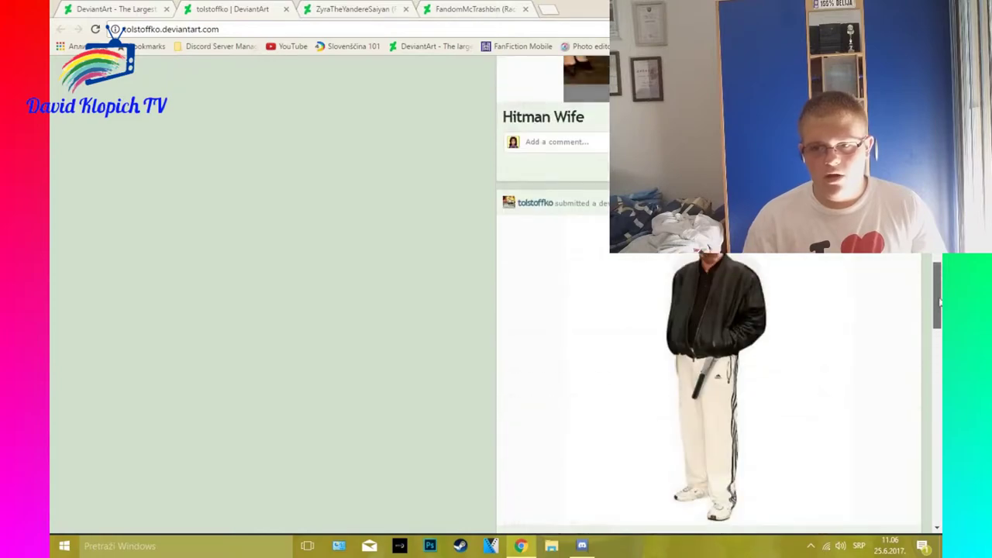
pyautogui.scroll(2, 939, 302)
pyautogui.scroll(3, 939, 302)
pyautogui.scroll(4, 938, 302)
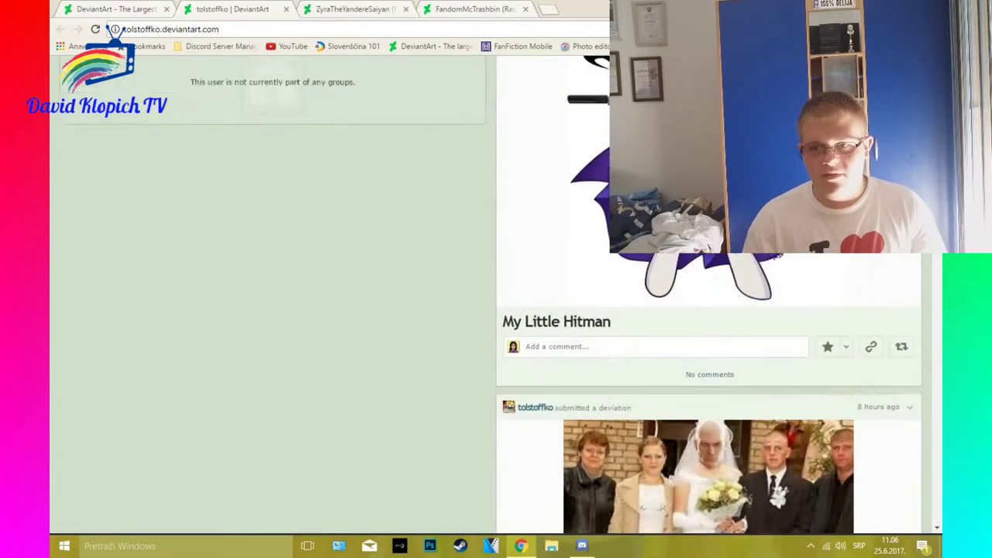
pyautogui.scroll(1, 938, 302)
pyautogui.scroll(2, 938, 302)
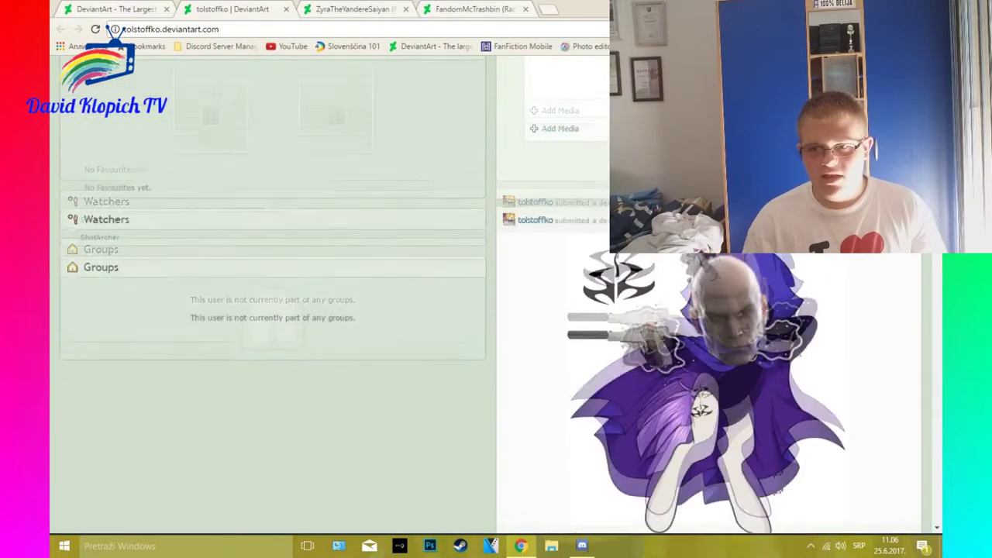
pyautogui.scroll(3, 938, 302)
pyautogui.scroll(3, 938, 302)
pyautogui.scroll(-5, 938, 302)
pyautogui.scroll(-3, 938, 302)
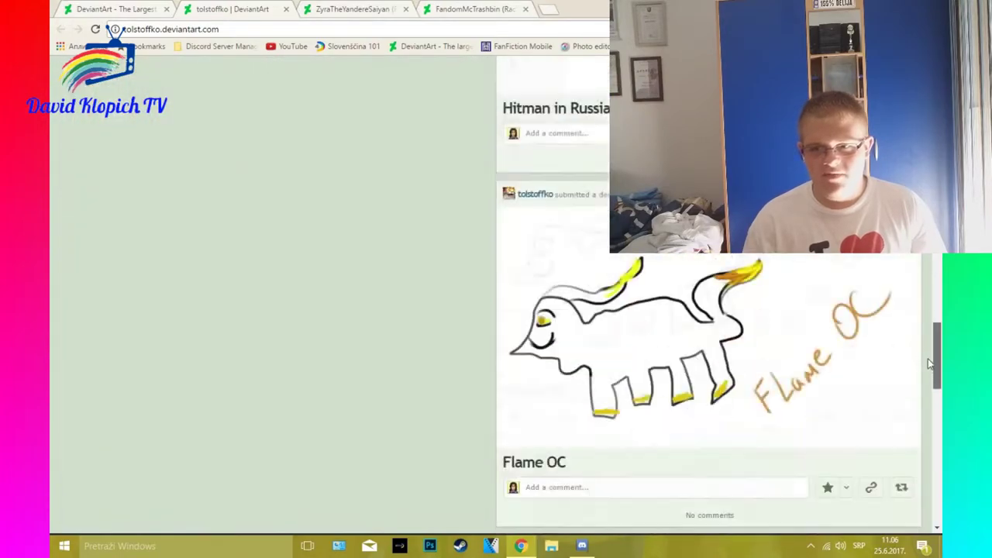
pyautogui.scroll(-3, 938, 302)
pyautogui.scroll(5, 937, 302)
pyautogui.moveTo(937, 281); pyautogui.dragTo(936, 496)
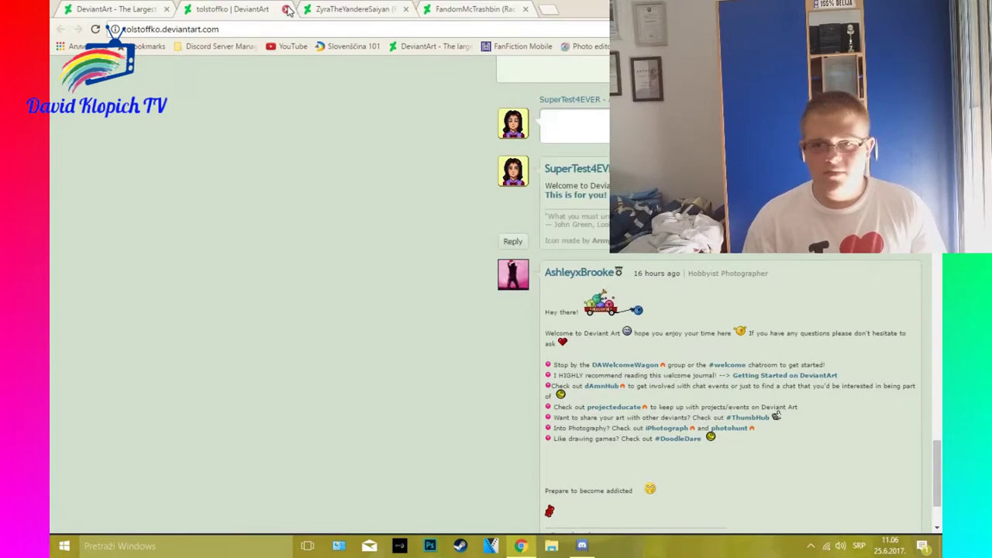
pyautogui.click(286, 9)
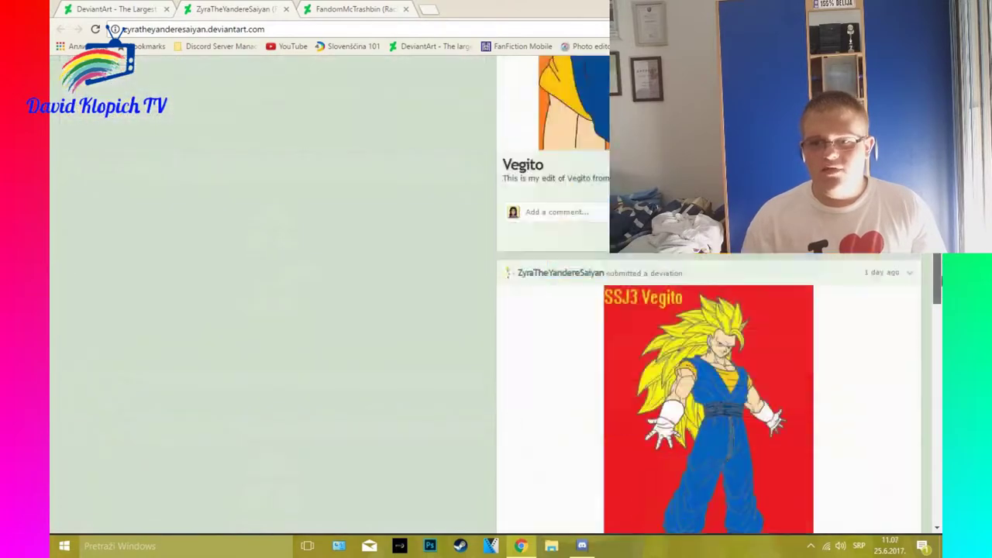
pyautogui.moveTo(936, 275); pyautogui.dragTo(940, 455)
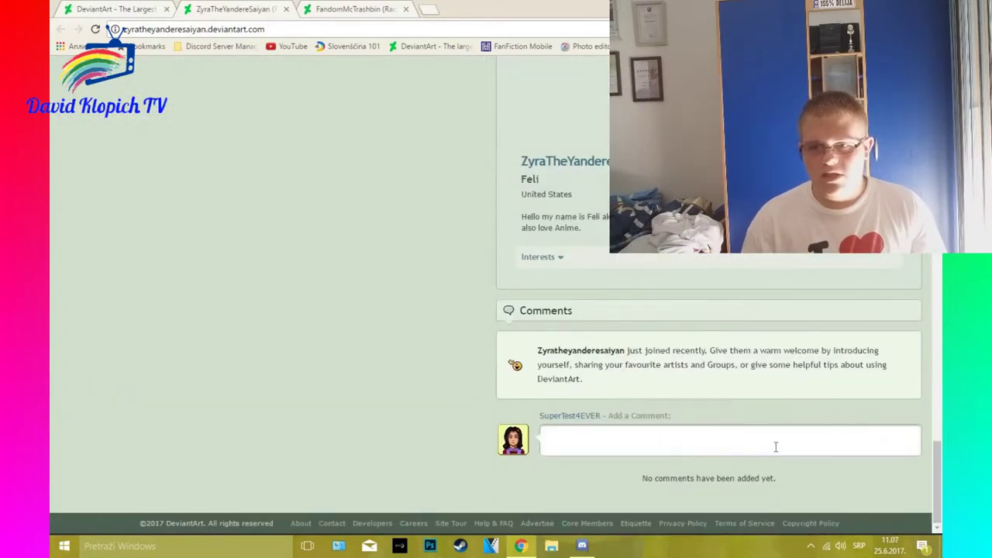
pyautogui.click(775, 447)
pyautogui.write('Welcome to DeviantArt! This is for you!')
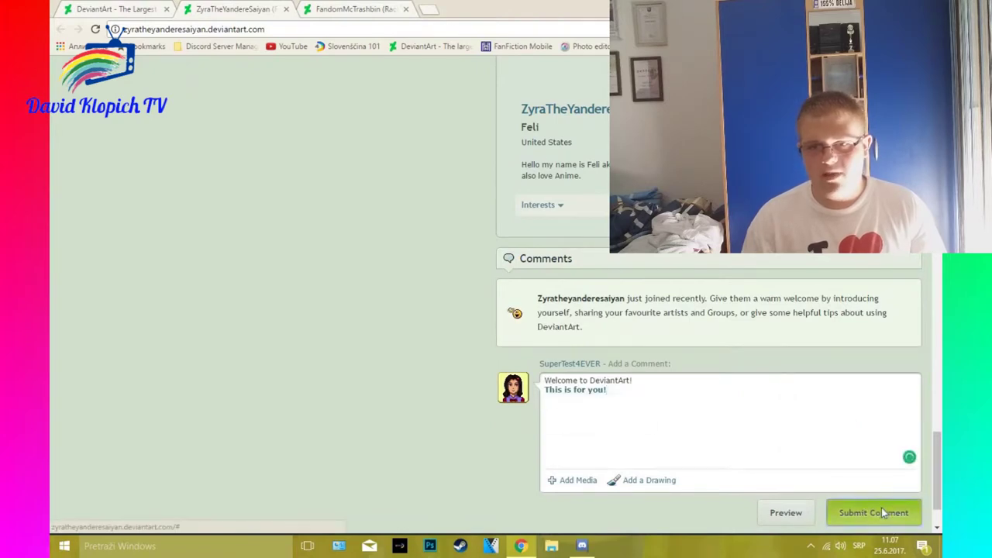
pyautogui.click(881, 512)
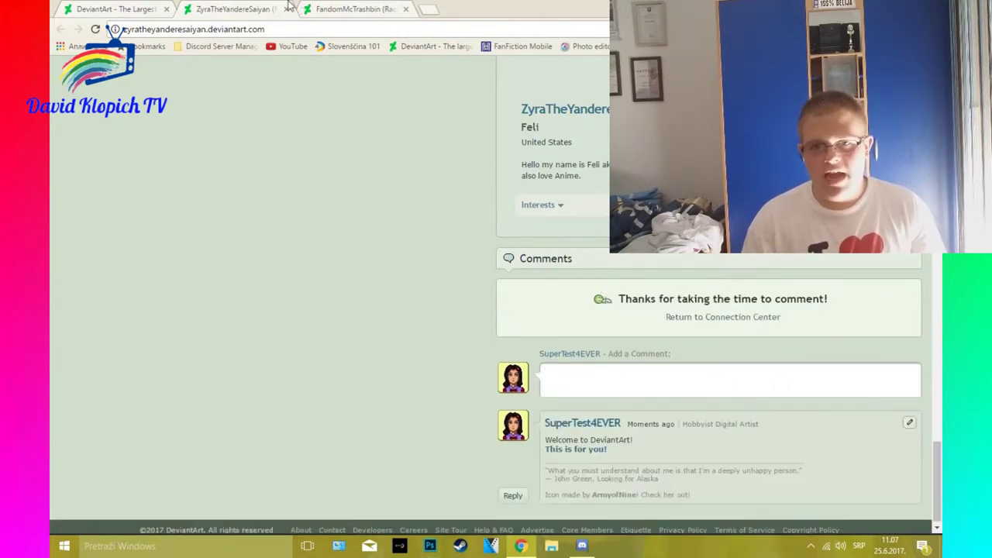
pyautogui.click(285, 9)
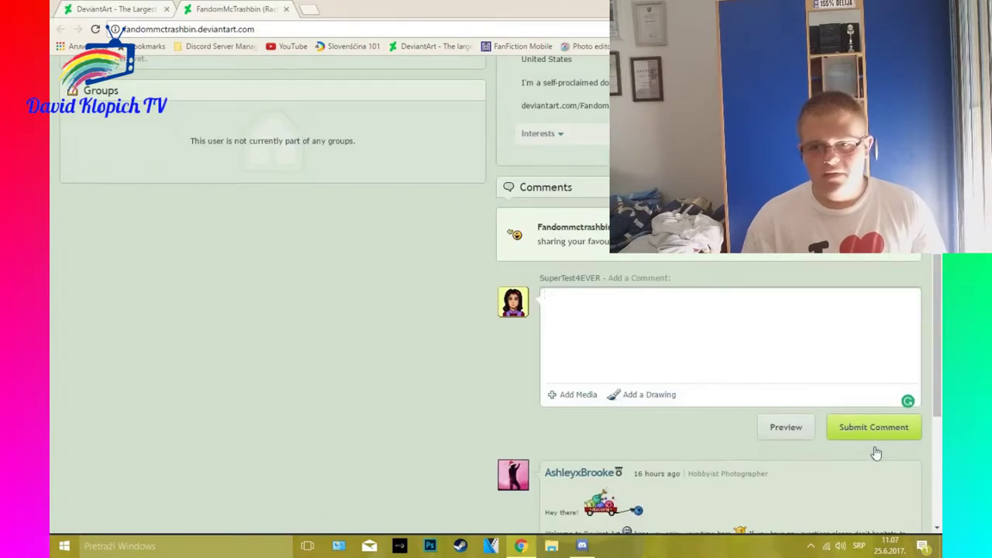
# - Post the pasted welcome comment on FandomMcTrashbin's profile and close that tab
pyautogui.write('Welcome to DeviantArt! This is for you!')
pyautogui.click(880, 431)
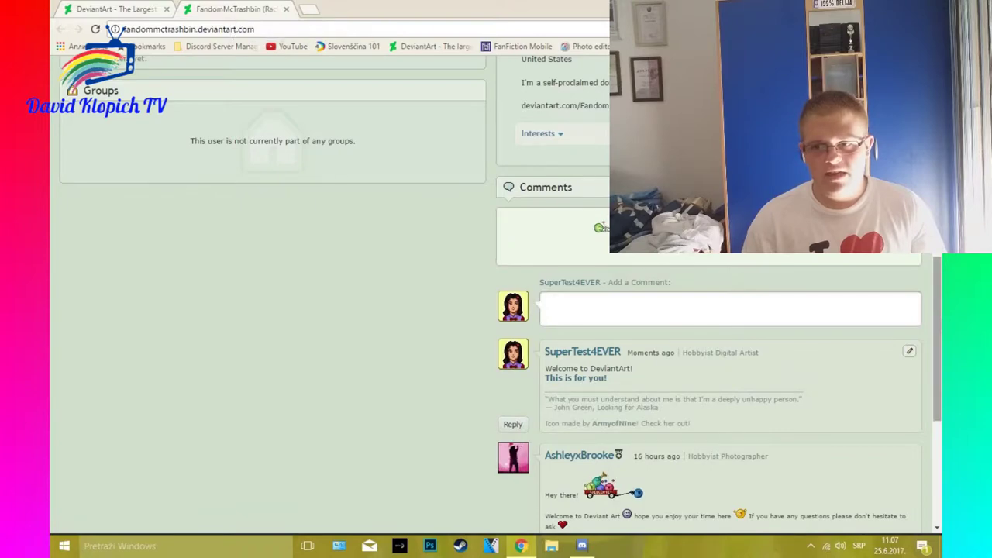
pyautogui.scroll(3, 942, 324)
pyautogui.scroll(5, 941, 324)
pyautogui.scroll(5, 941, 324)
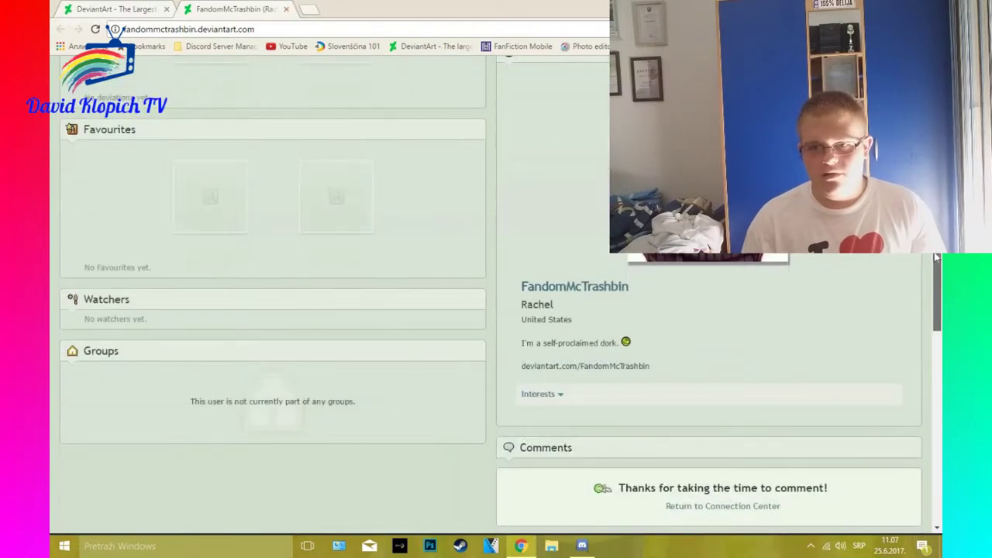
pyautogui.scroll(-1, 933, 259)
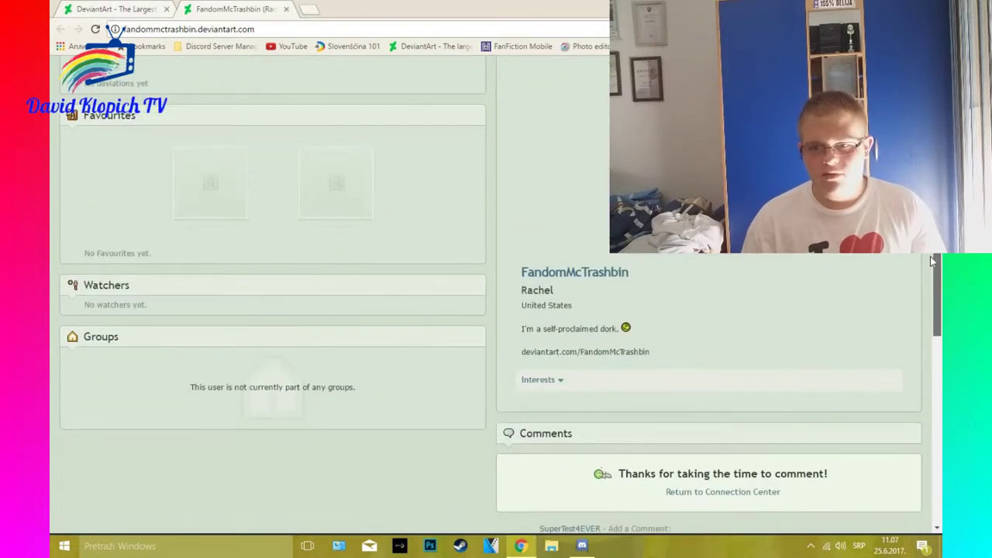
pyautogui.click(286, 8)
pyautogui.scroll(-1, 939, 476)
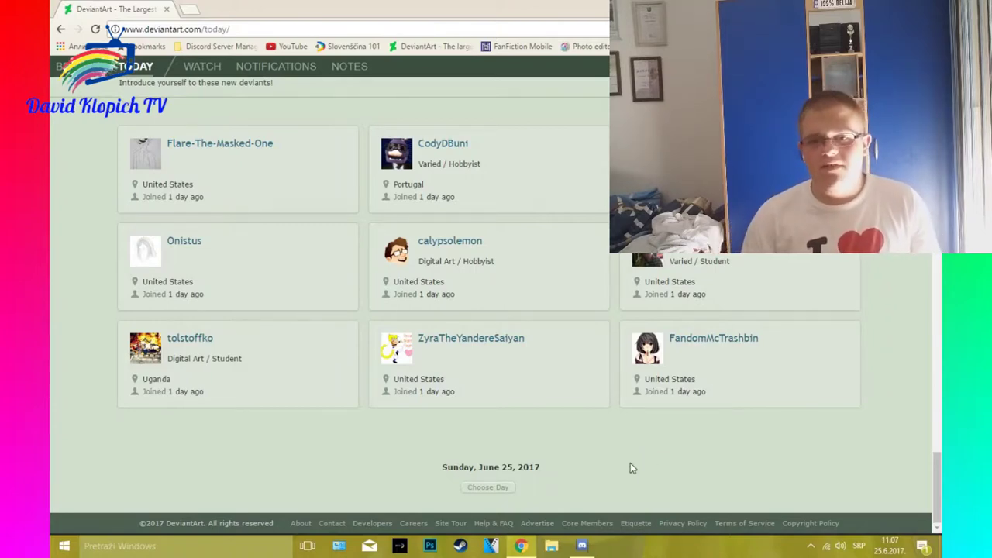
pyautogui.press('F5')
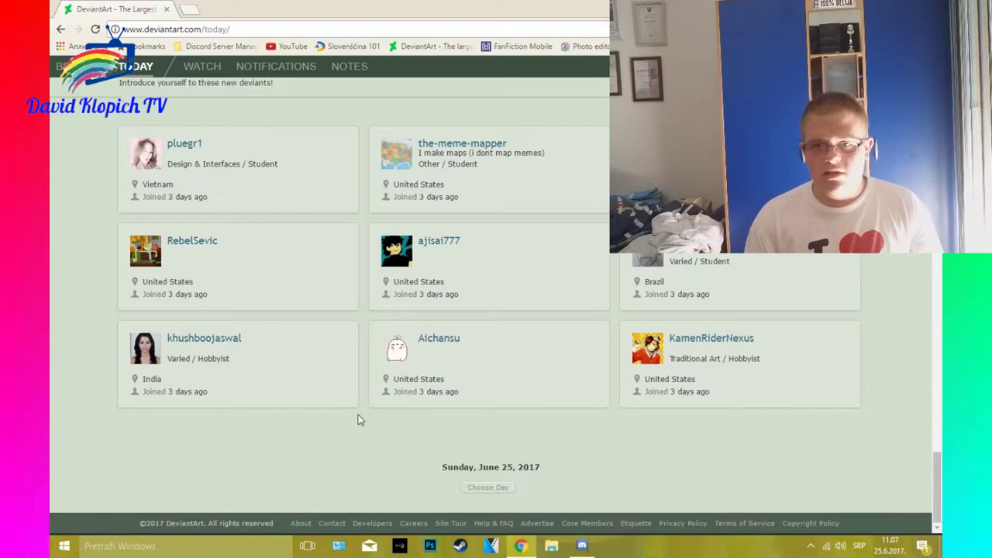
pyautogui.moveTo(238, 169)
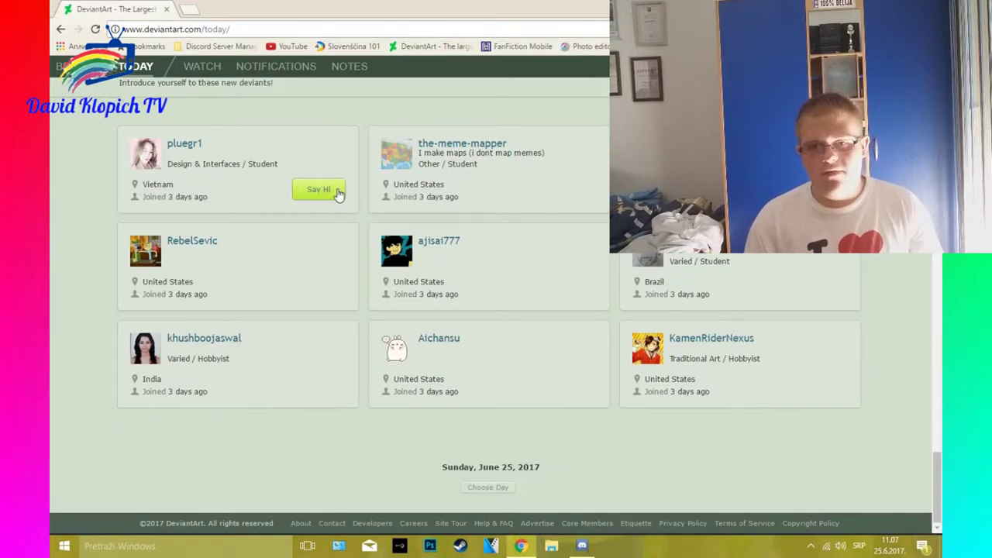
pyautogui.middleClick(338, 193)
pyautogui.middleClick(576, 196)
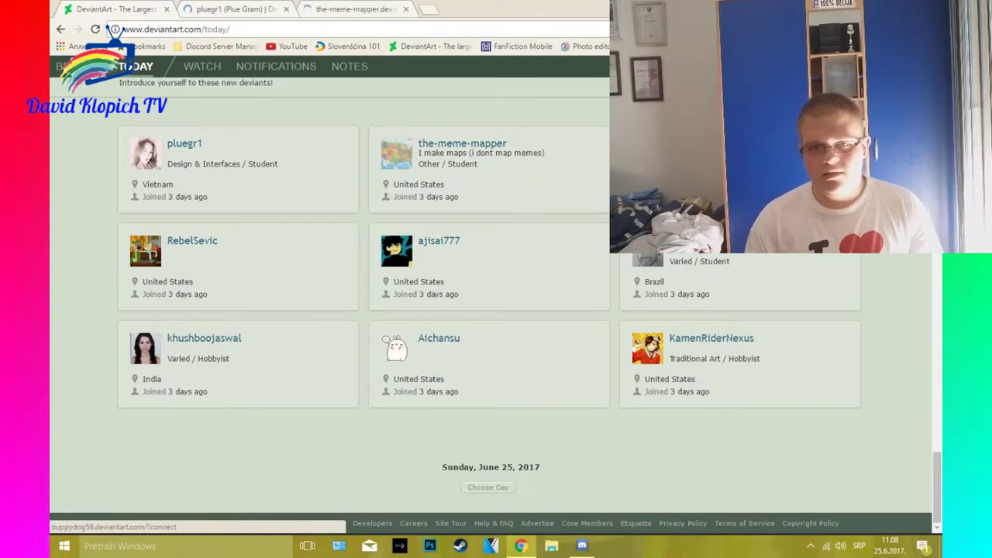
pyautogui.click(203, 8)
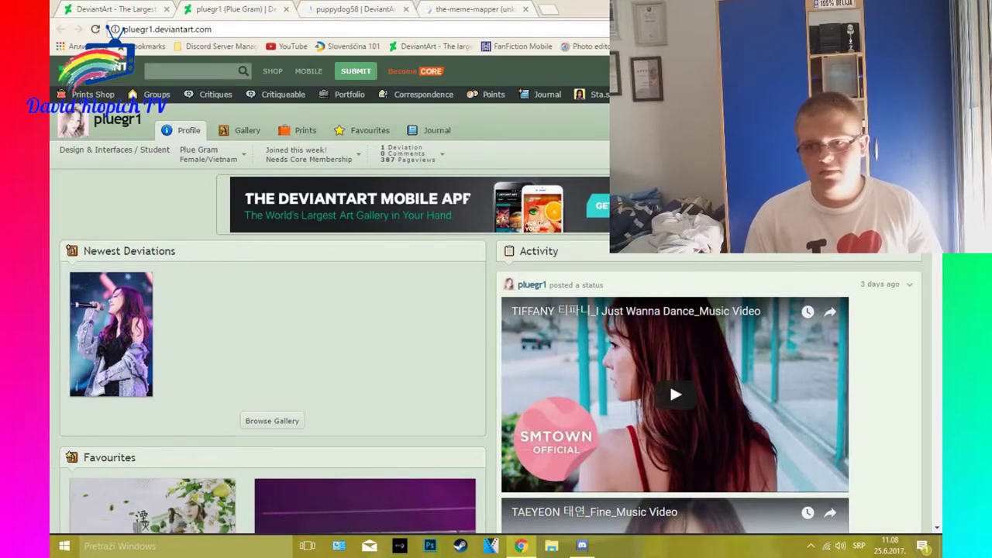
pyautogui.scroll(-6, 941, 289)
pyautogui.scroll(6, 940, 289)
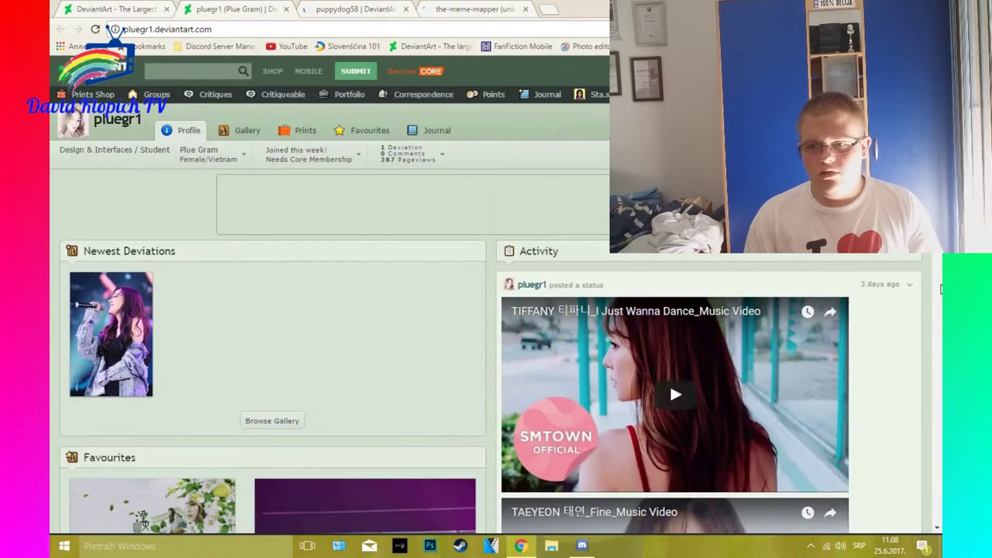
pyautogui.scroll(-6, 940, 289)
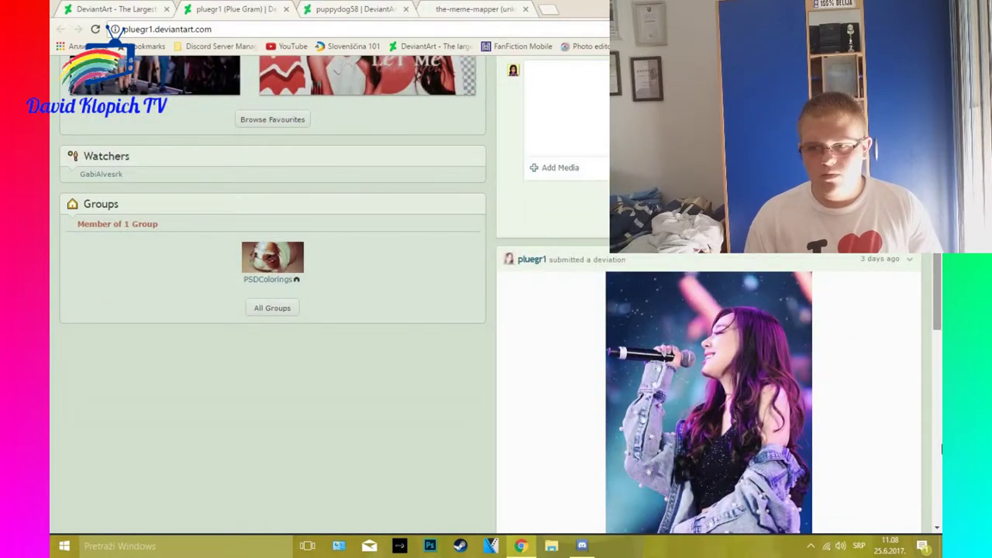
pyautogui.scroll(-3, 942, 448)
pyautogui.scroll(-5, 940, 496)
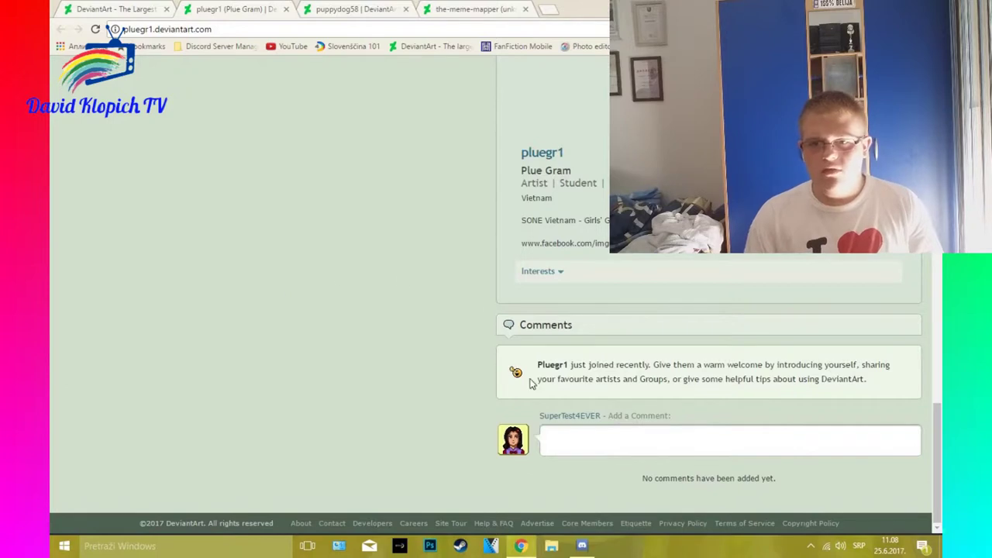
pyautogui.click(591, 431)
pyautogui.hotkey('ctrl', 'v')
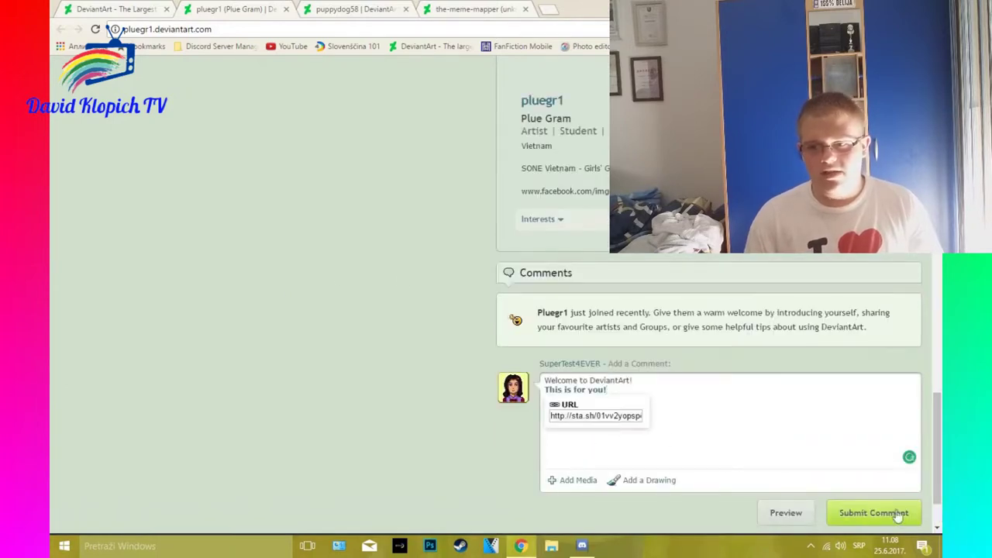
pyautogui.click(892, 518)
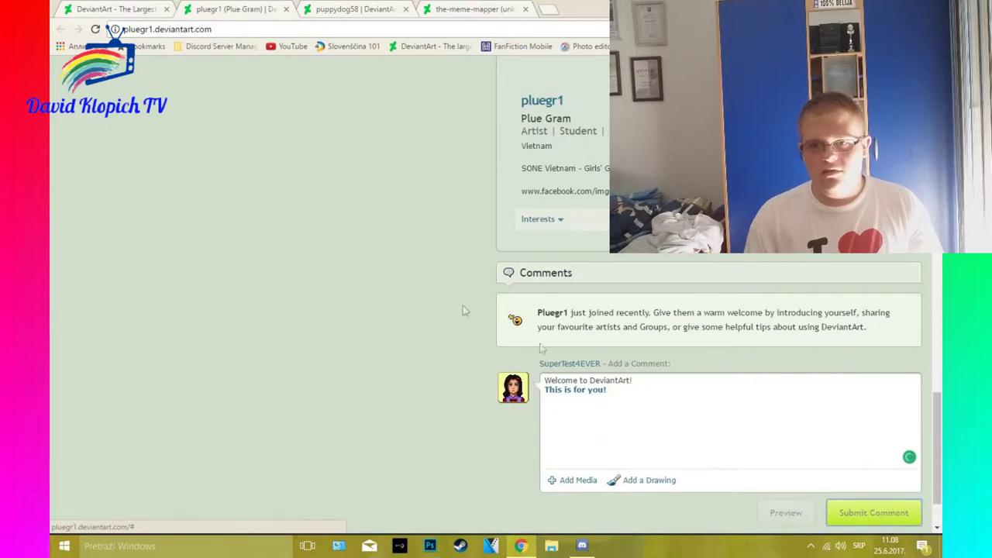
pyautogui.click(285, 10)
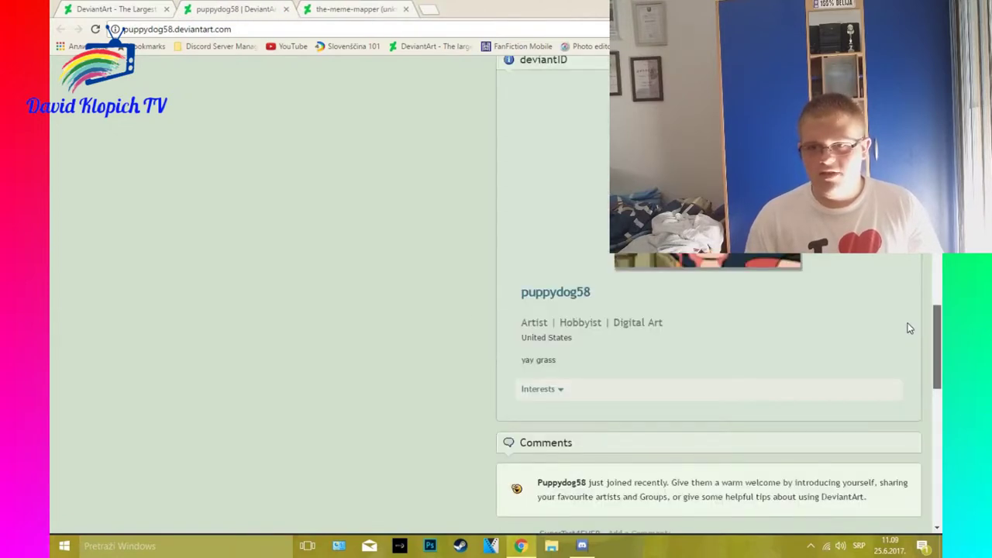
pyautogui.scroll(-1, 910, 329)
pyautogui.scroll(-1, 909, 329)
pyautogui.scroll(-3, 910, 329)
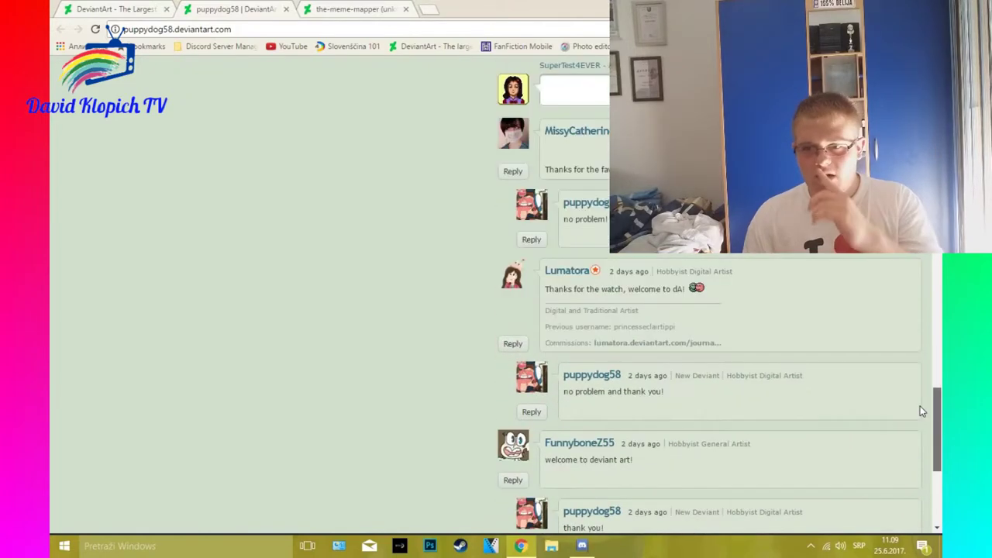
pyautogui.scroll(1, 902, 364)
pyautogui.scroll(2, 886, 316)
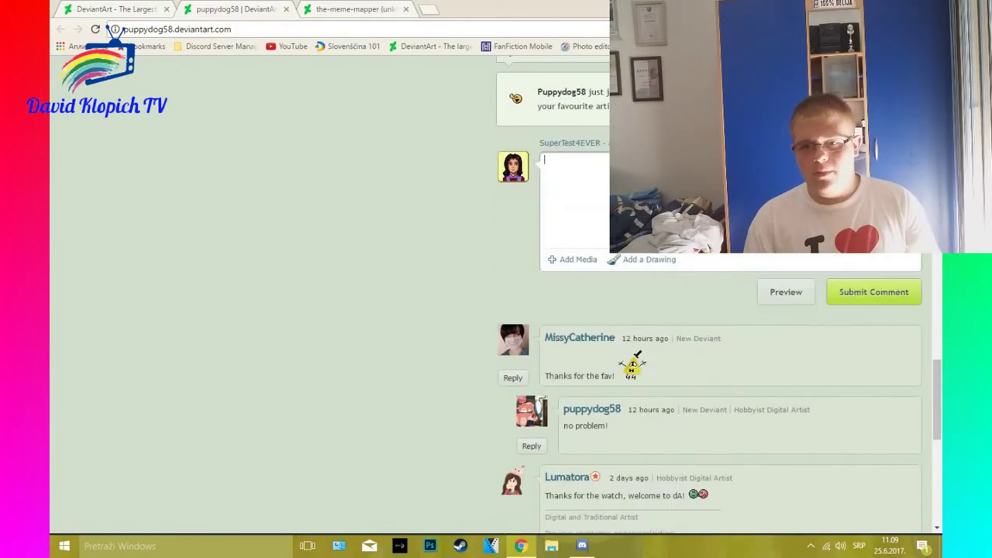
pyautogui.hotkey('ctrl', 'v')
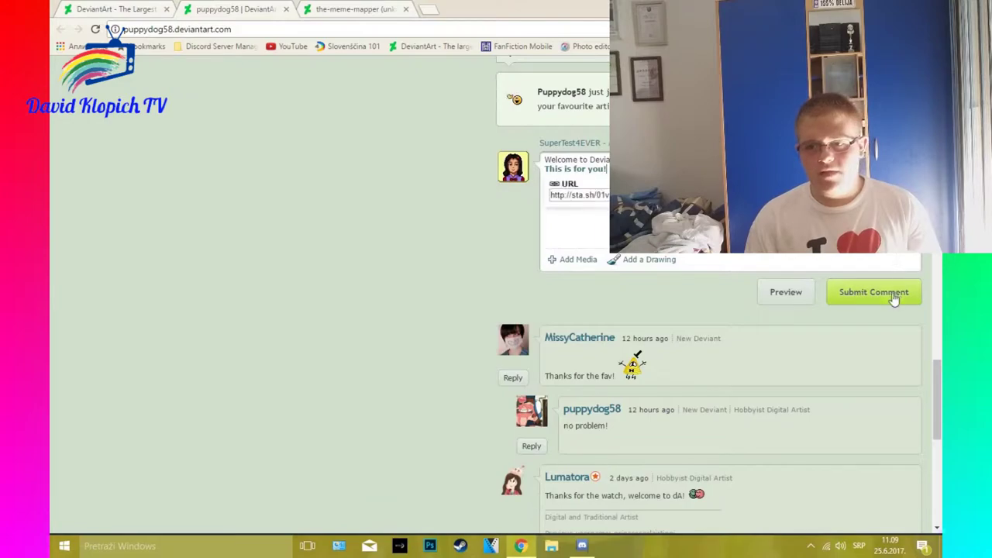
pyautogui.click(894, 294)
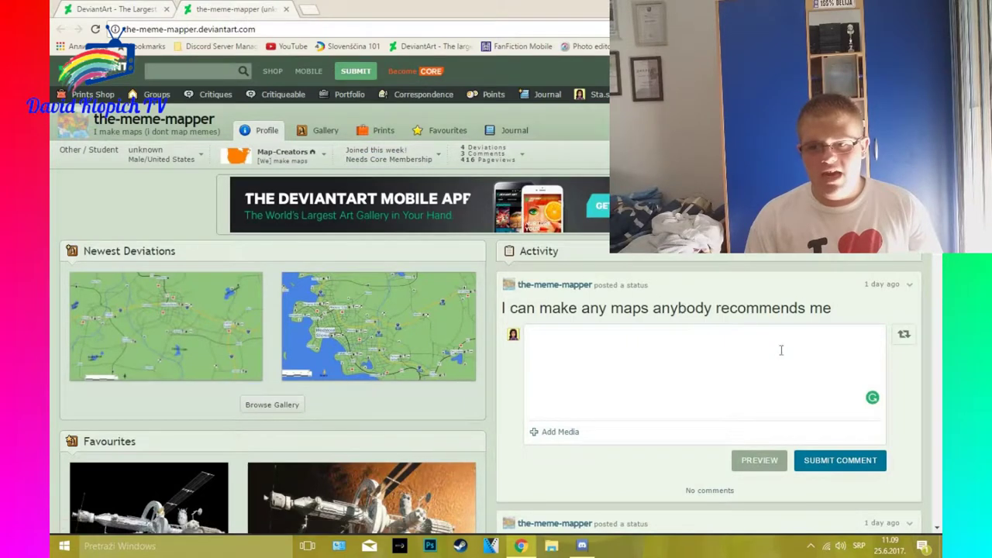
# - Open the-meme-mapper's Maps (2) coastal city map deviation in its own tab
pyautogui.middleClick(321, 324)
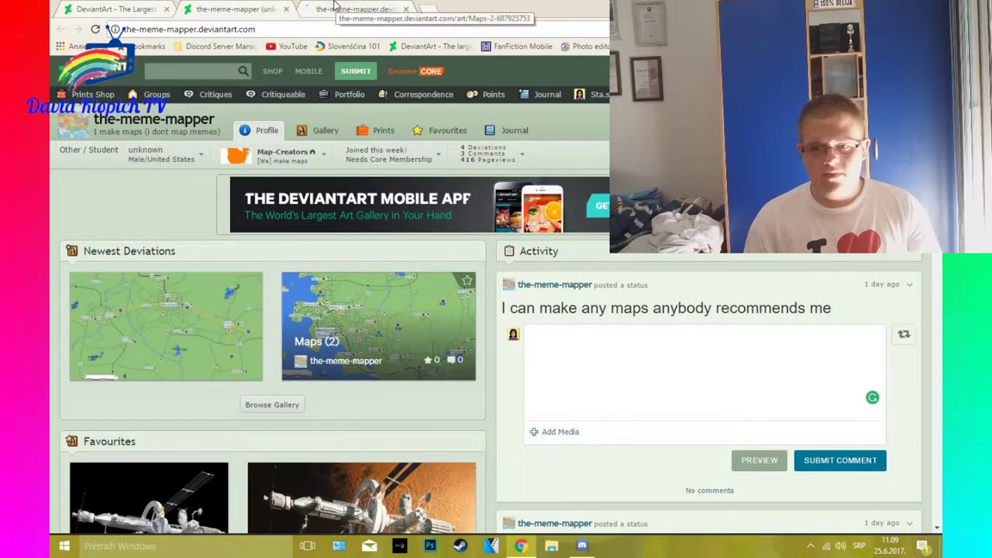
pyautogui.click(356, 8)
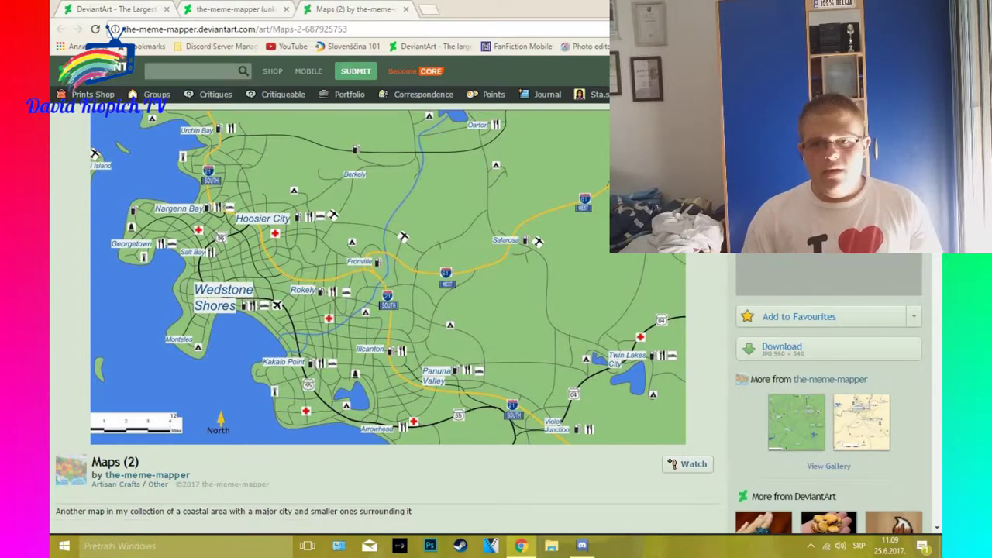
pyautogui.rightClick(342, 11)
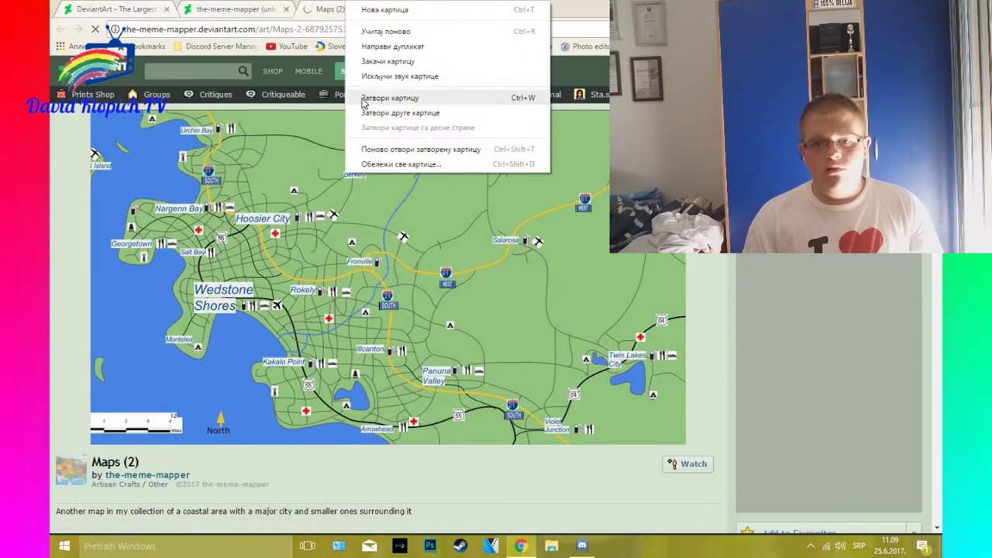
pyautogui.click(372, 30)
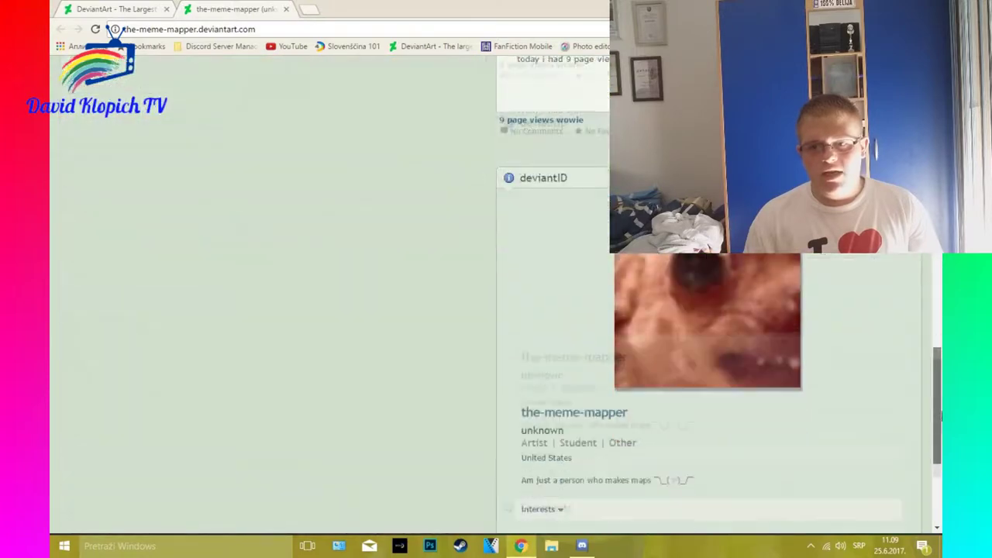
pyautogui.scroll(8, 941, 315)
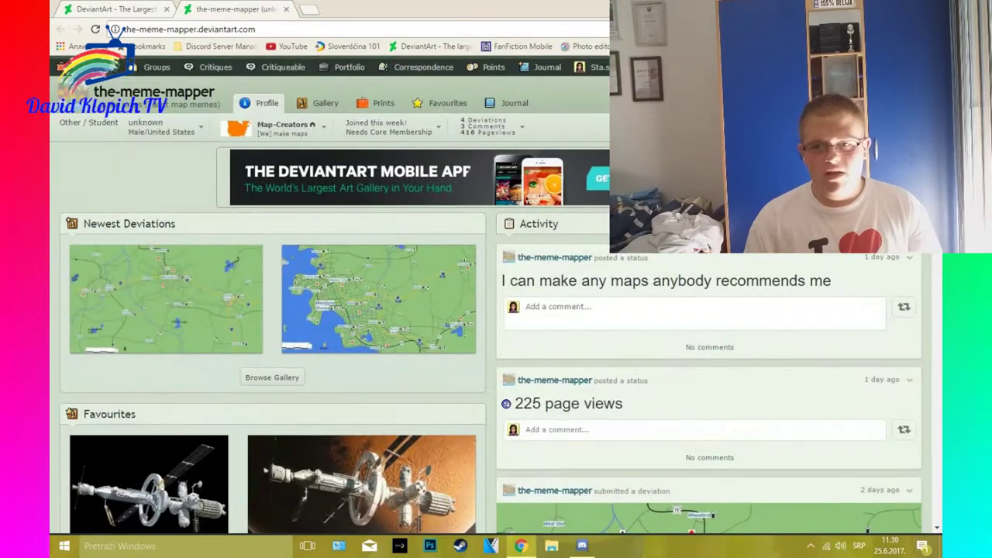
pyautogui.scroll(-10, 838, 444)
pyautogui.scroll(-8, 837, 444)
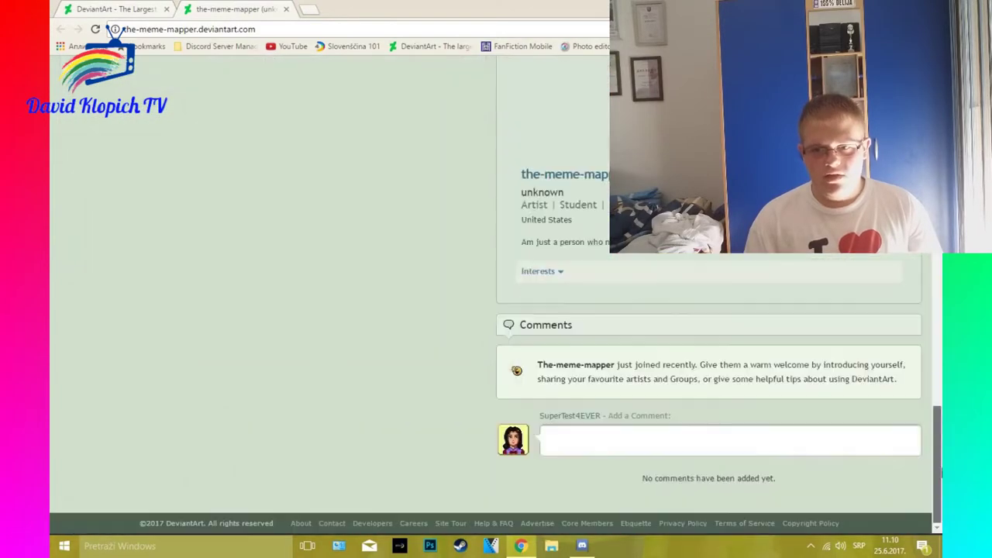
pyautogui.click(834, 427)
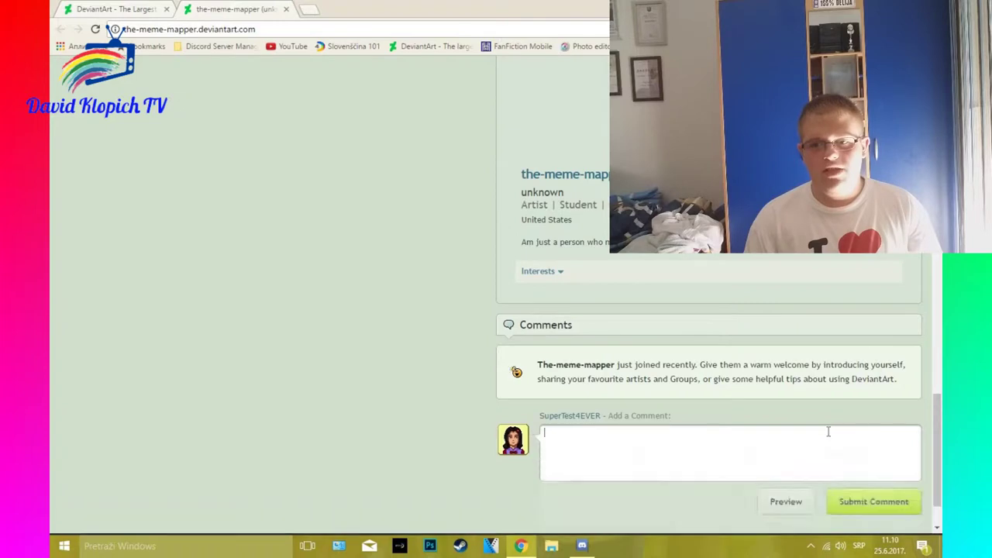
pyautogui.hotkey('ctrl', 'v')
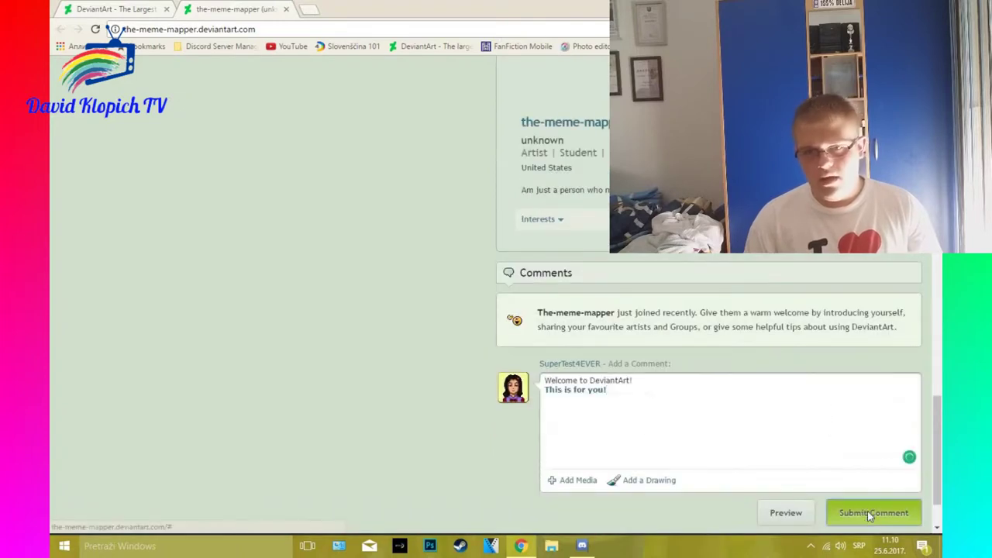
pyautogui.click(867, 510)
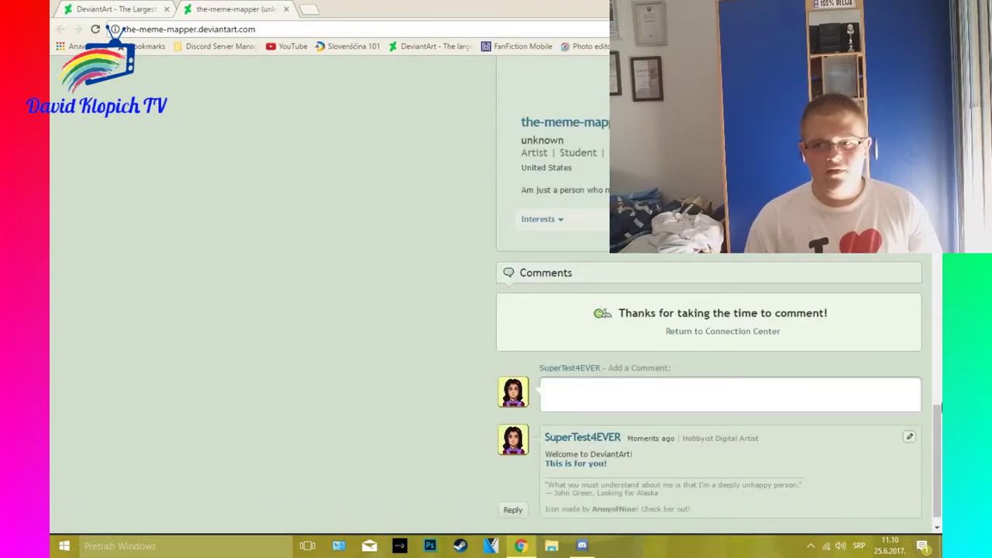
pyautogui.moveTo(937, 423); pyautogui.dragTo(938, 78)
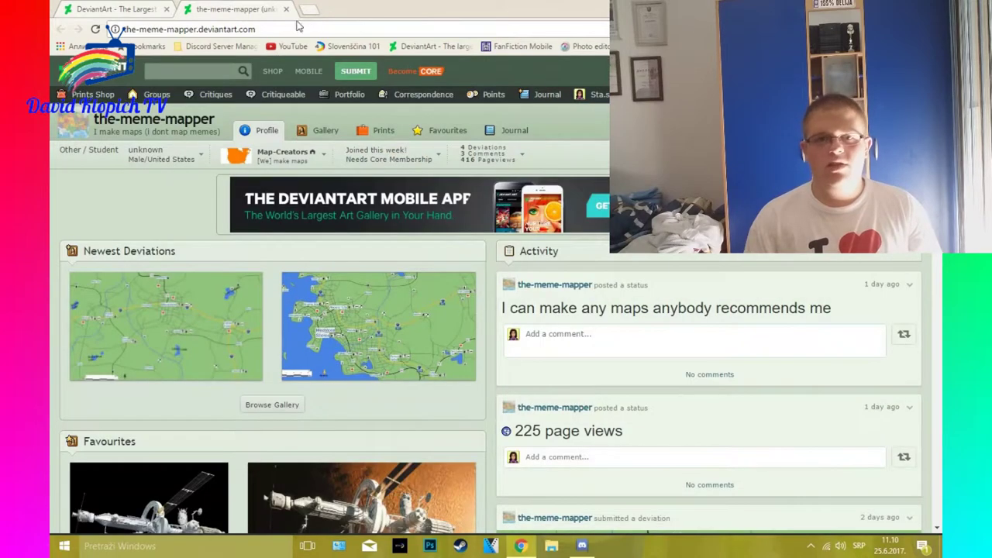
pyautogui.click(286, 9)
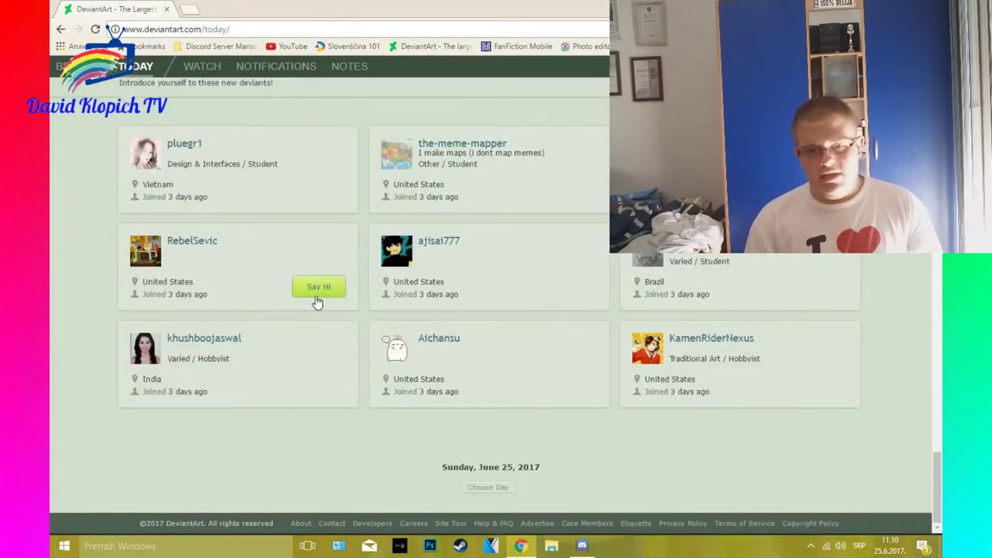
# - Open three new deviants' profiles from the Today list in background tabs, viewing the first
pyautogui.middleClick(317, 303)
pyautogui.middleClick(569, 289)
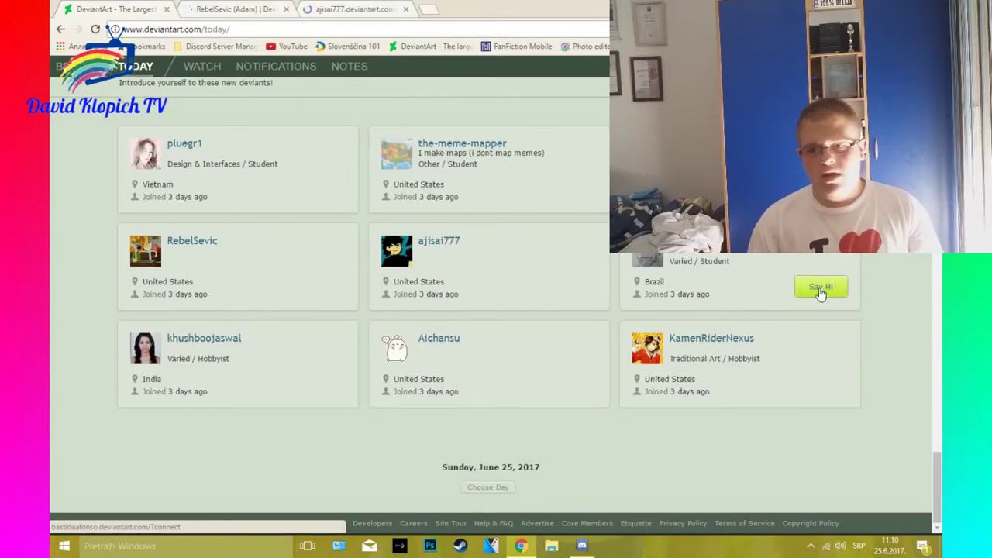
pyautogui.middleClick(820, 292)
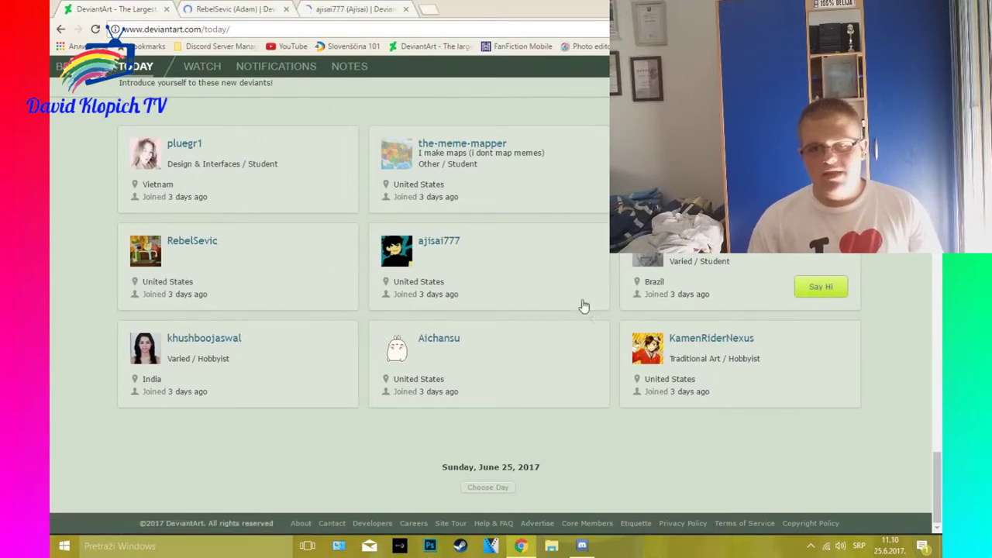
pyautogui.click(236, 8)
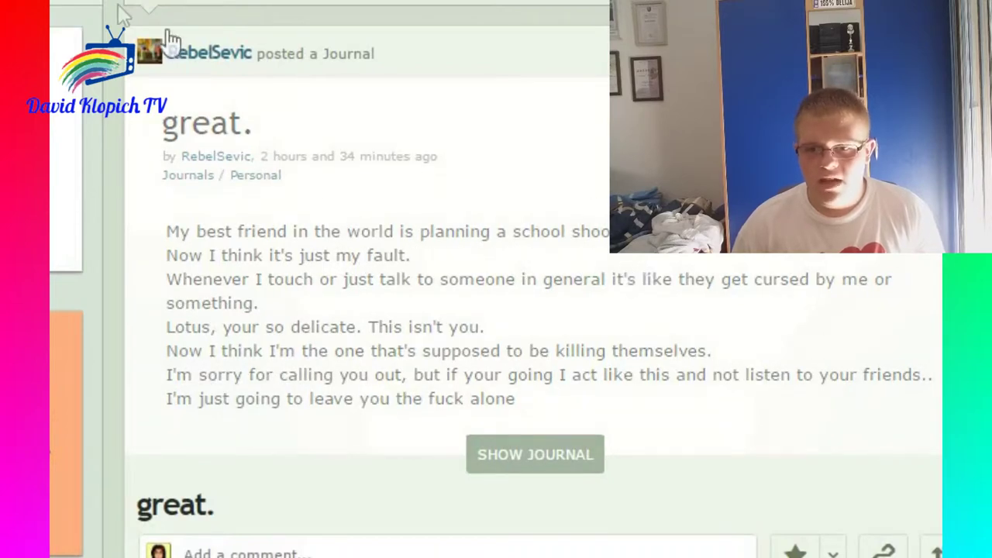
pyautogui.scroll(1, 81, 2)
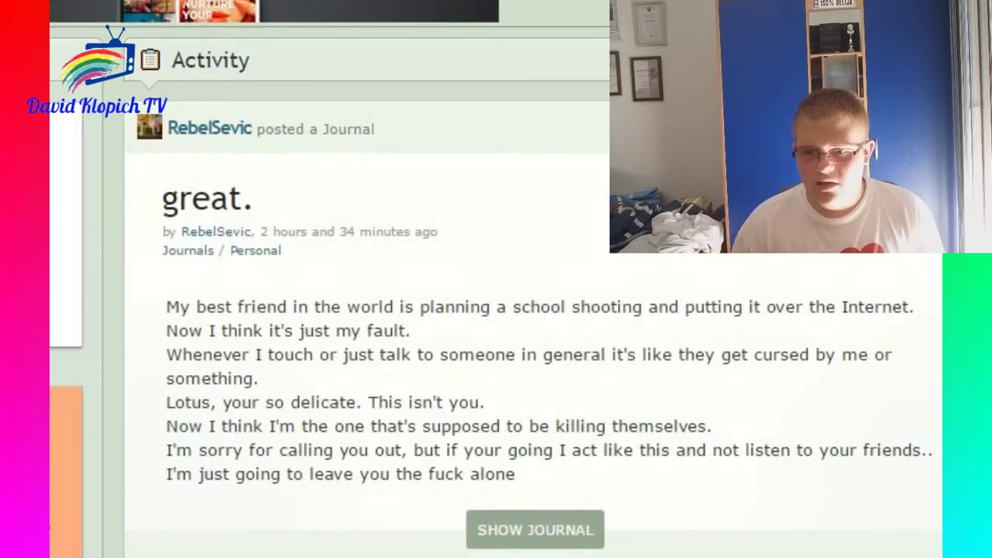
pyautogui.scroll(-1, 329, 279)
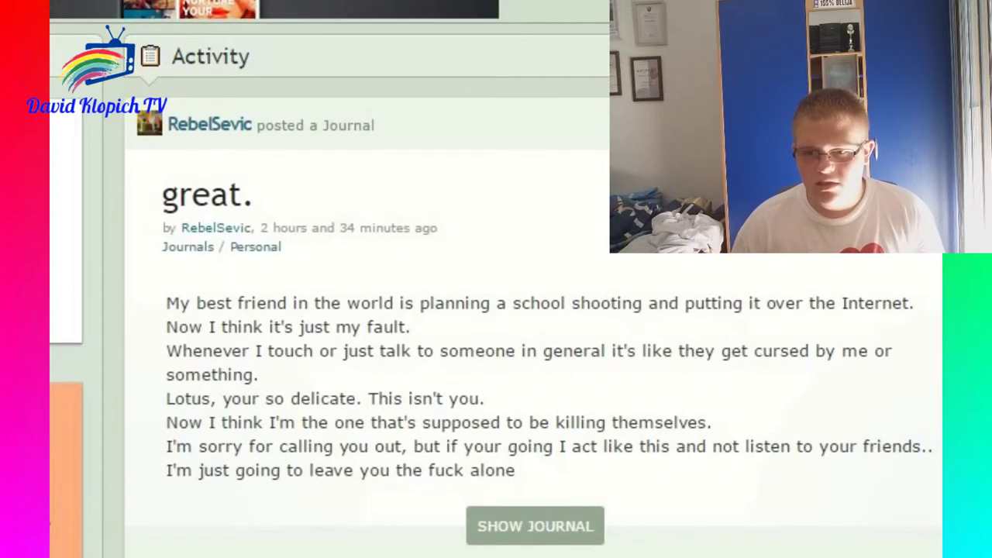
pyautogui.scroll(-2, 496, 310)
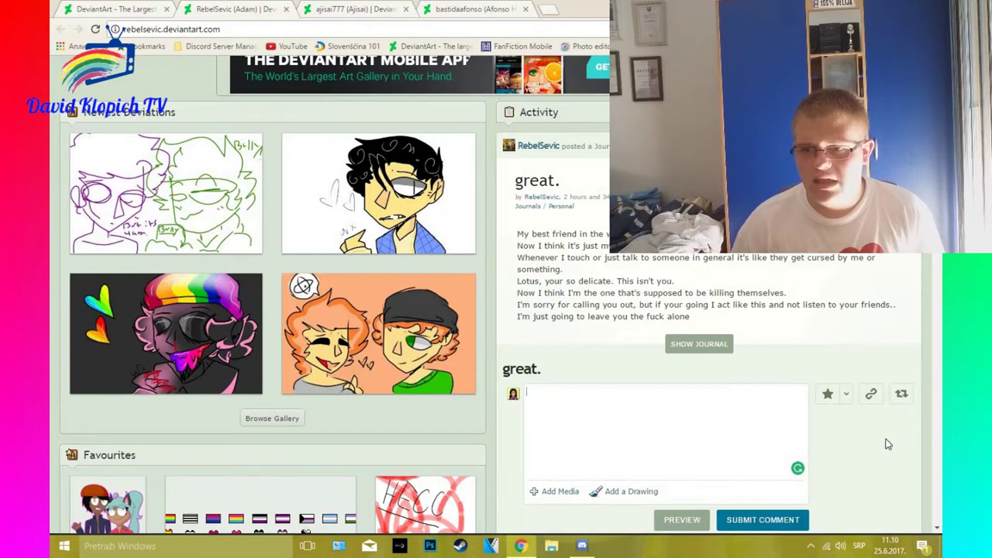
pyautogui.click(711, 346)
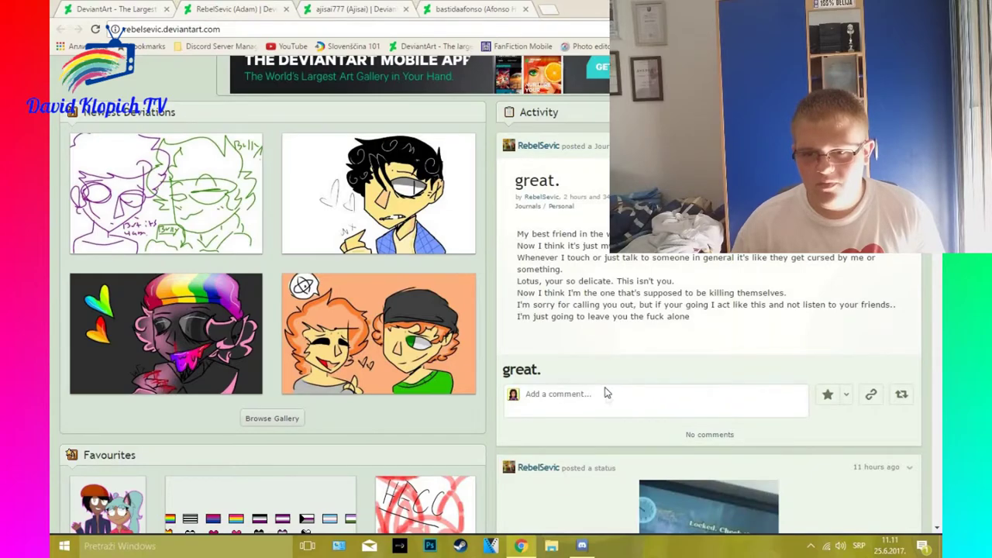
pyautogui.scroll(3, 491, 295)
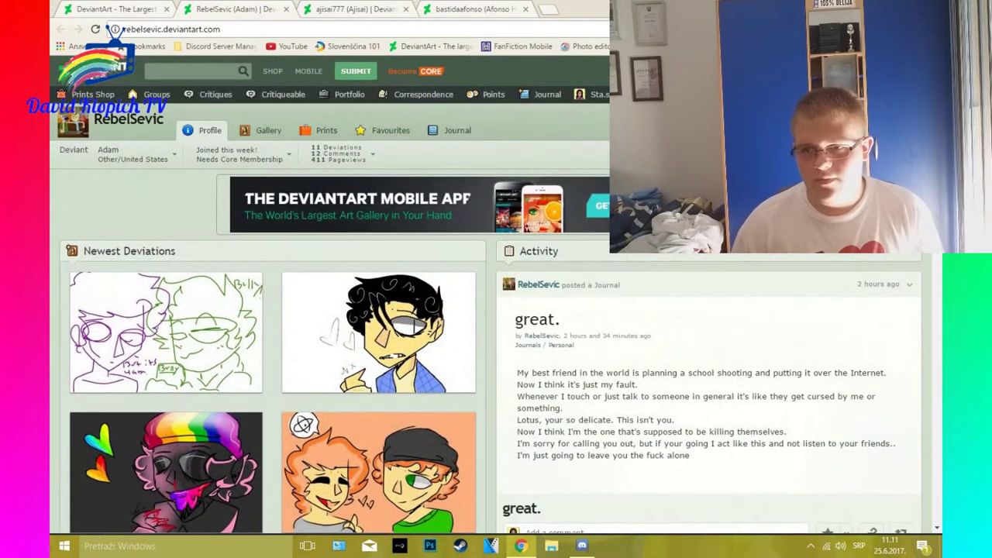
pyautogui.scroll(-8, 626, 284)
pyautogui.scroll(2, 626, 284)
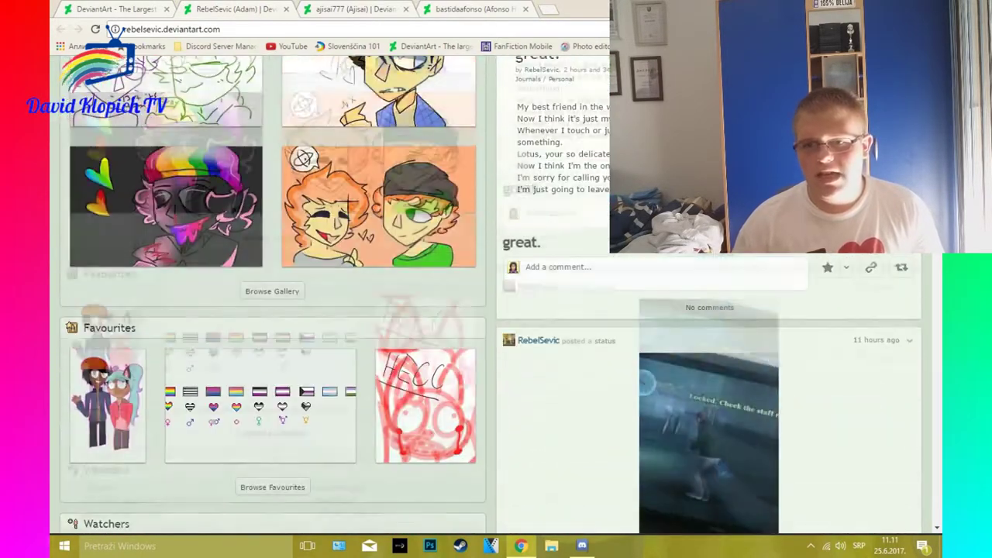
pyautogui.click(590, 275)
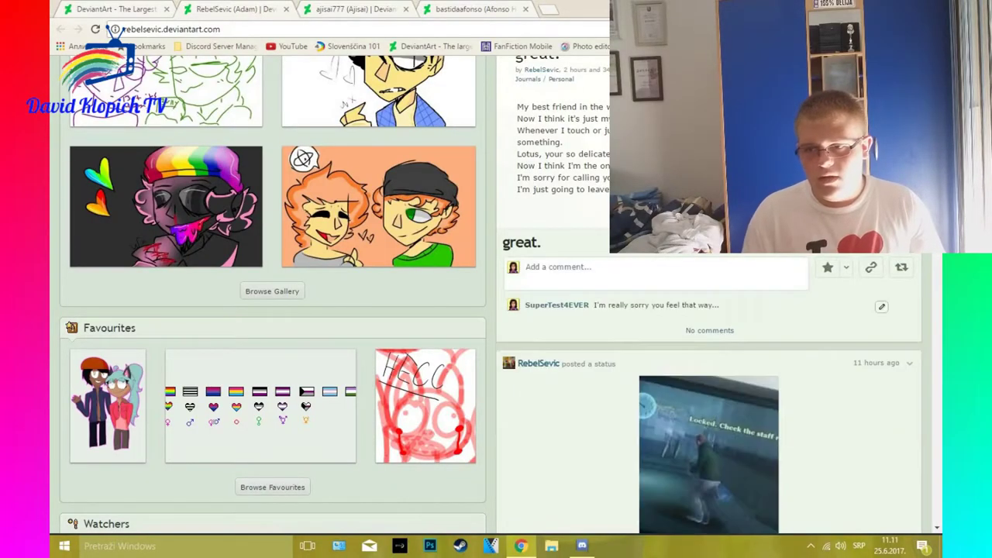
pyautogui.scroll(-5, 496, 295)
pyautogui.scroll(-3, 496, 295)
pyautogui.scroll(-2, 496, 294)
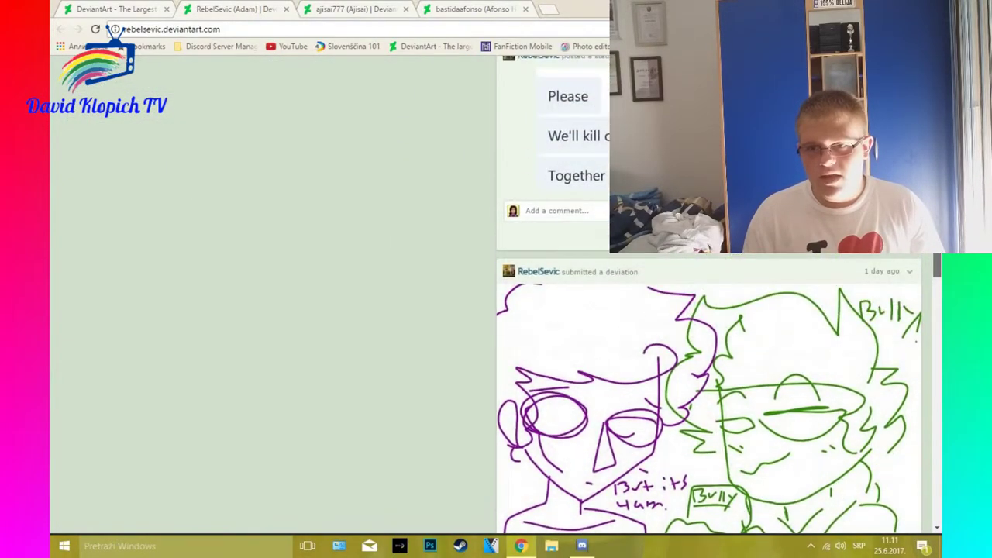
pyautogui.scroll(1, 709, 295)
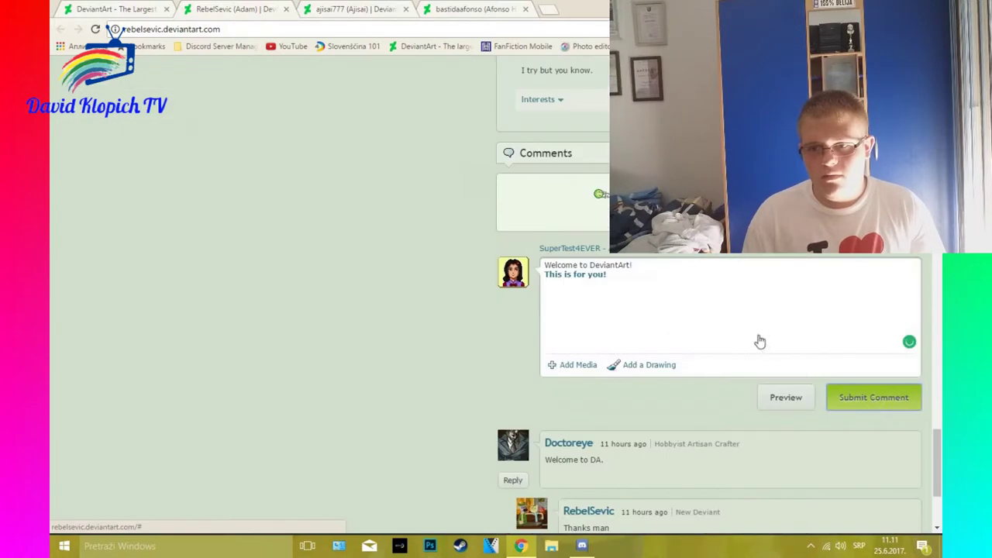
pyautogui.hotkey('shift', 'Home')
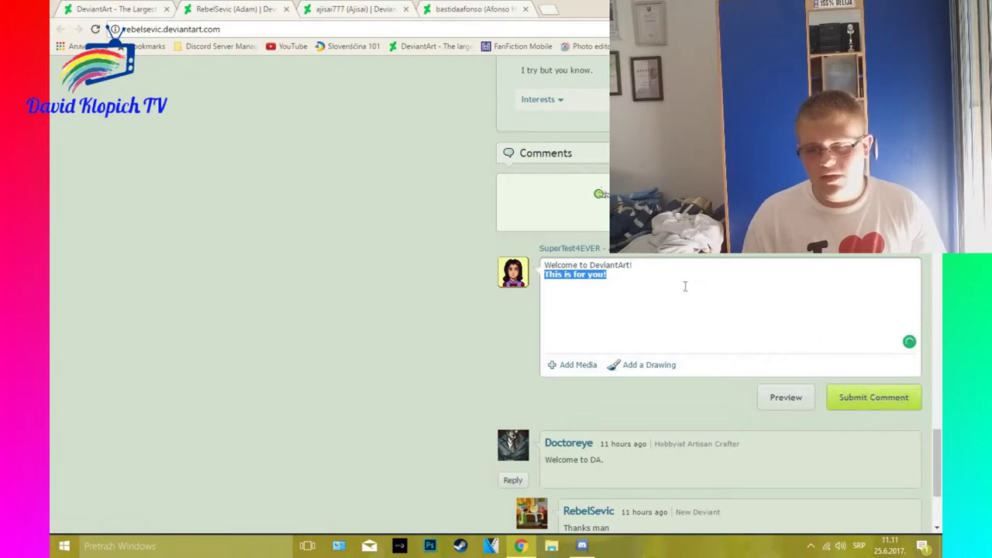
pyautogui.hotkey('ctrl', 'b')
pyautogui.press('End')
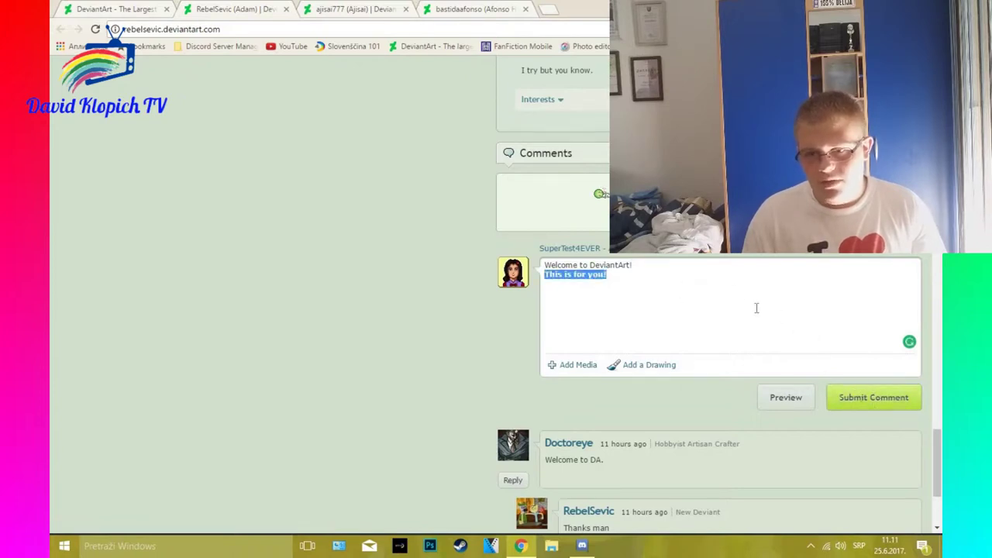
pyautogui.click(286, 9)
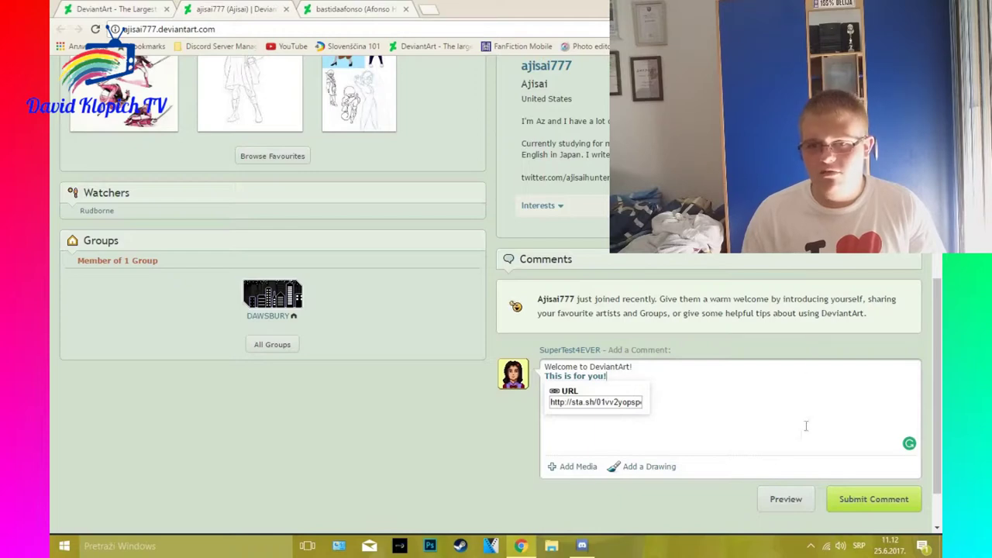
pyautogui.click(887, 502)
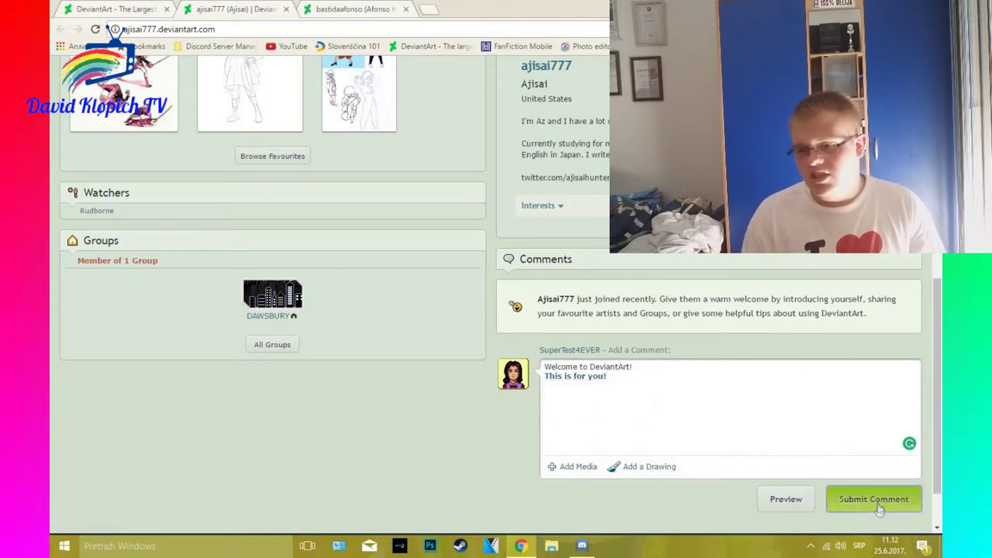
pyautogui.moveTo(937, 364); pyautogui.dragTo(937, 271)
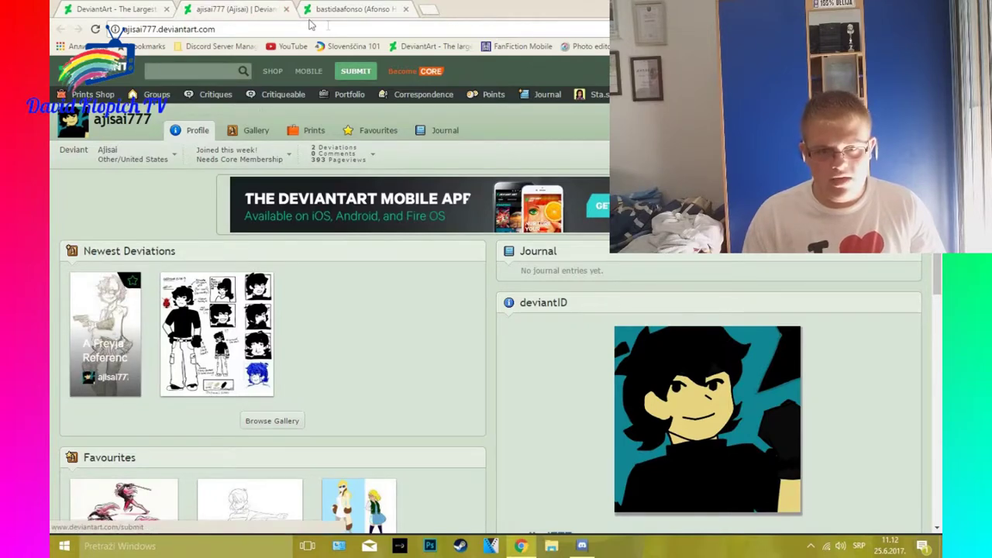
pyautogui.click(312, 9)
pyautogui.click(286, 9)
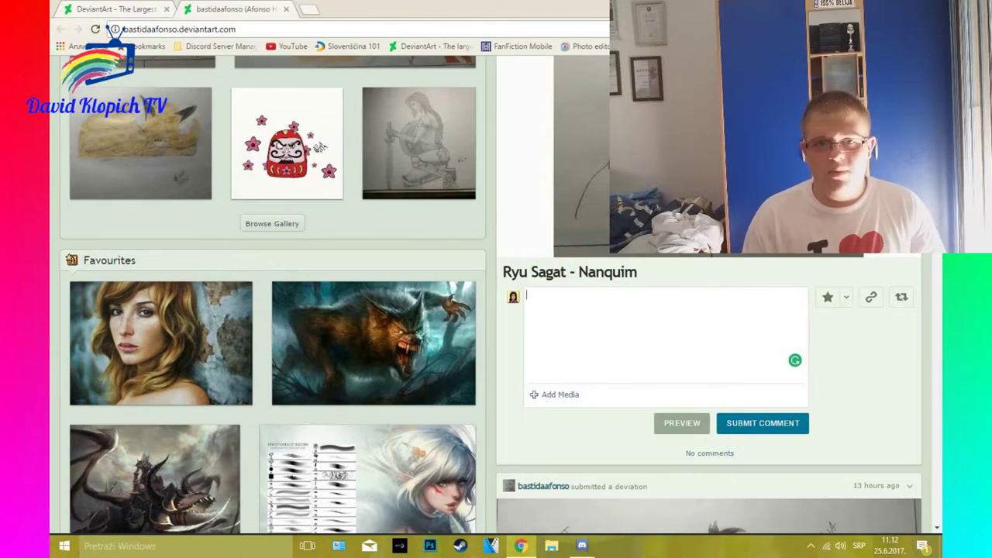
pyautogui.scroll(2, 496, 310)
pyautogui.scroll(2, 496, 310)
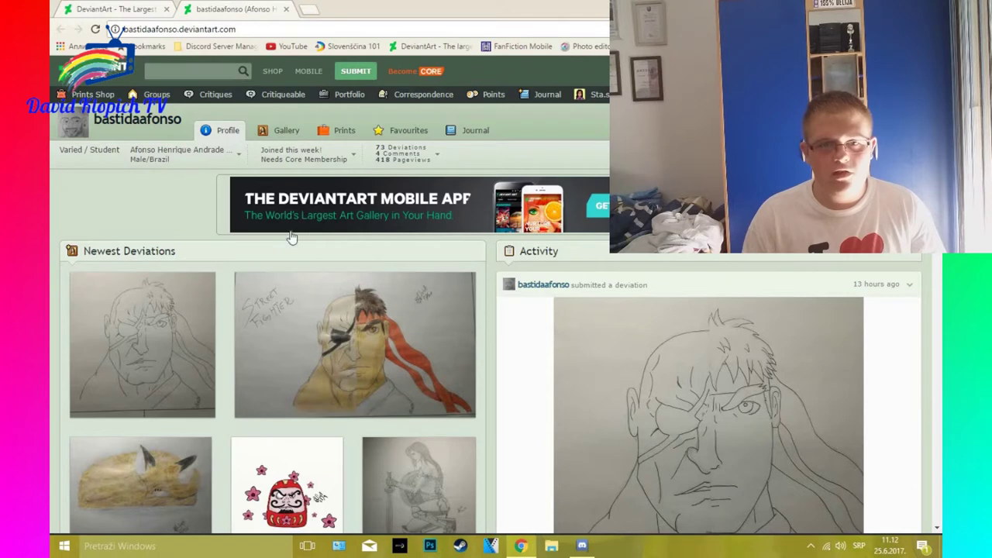
pyautogui.click(208, 159)
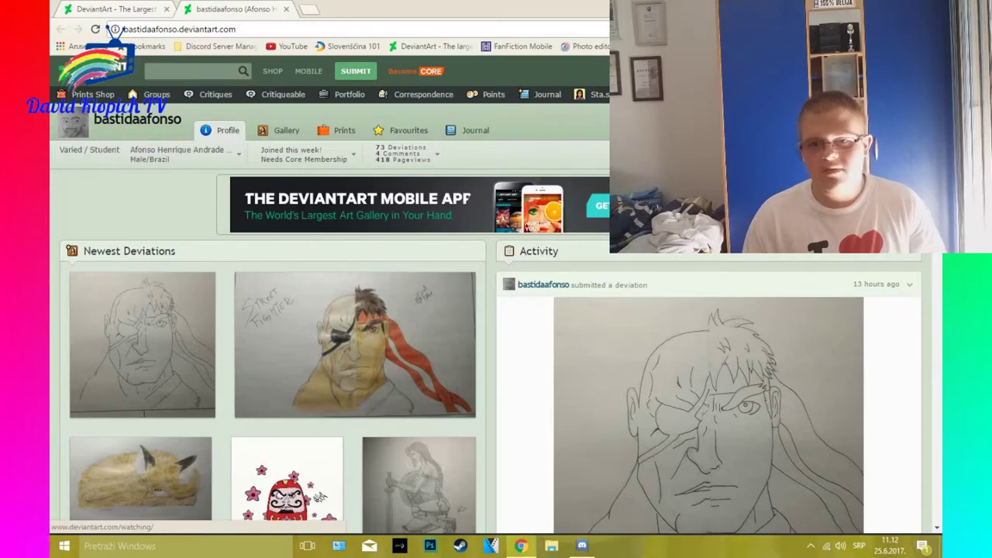
pyautogui.scroll(-10, 495, 310)
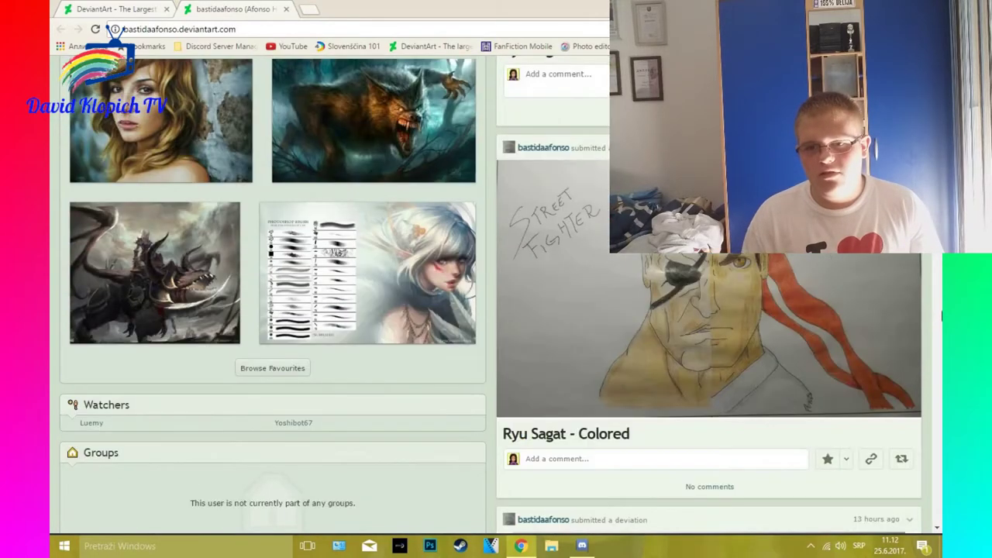
pyautogui.scroll(-3, 496, 310)
pyautogui.scroll(5, 122, 289)
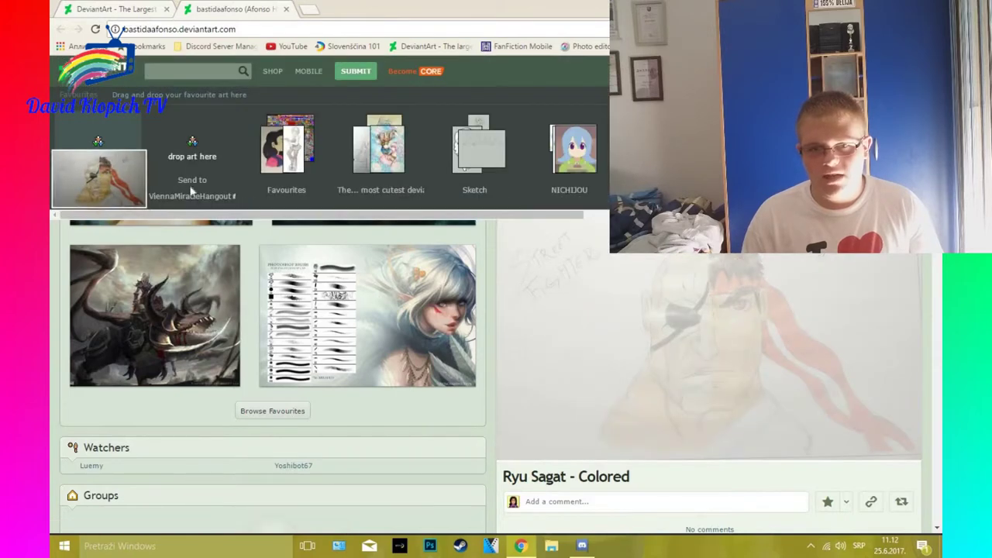
pyautogui.moveTo(122, 288); pyautogui.dragTo(294, 151)
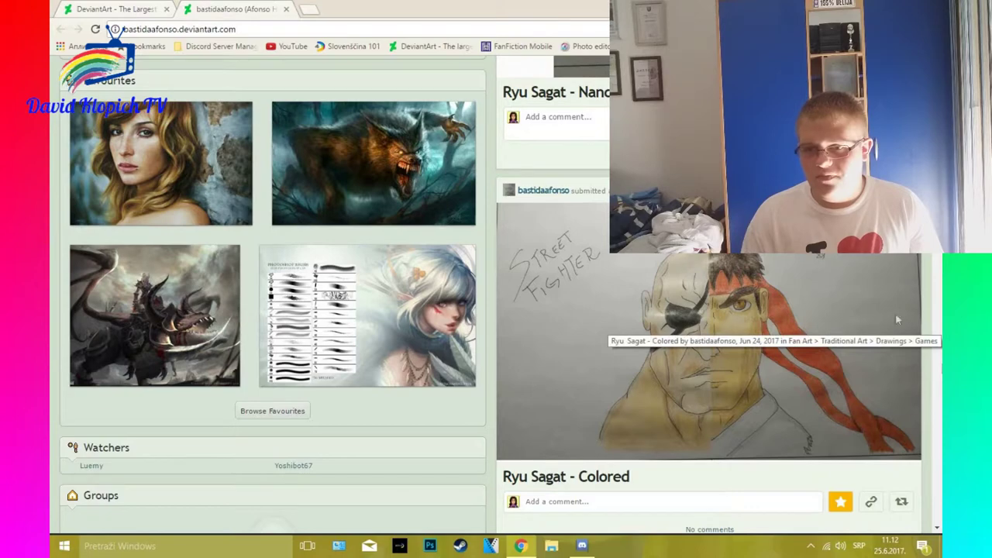
pyautogui.scroll(-5, 911, 345)
pyautogui.scroll(-5, 922, 374)
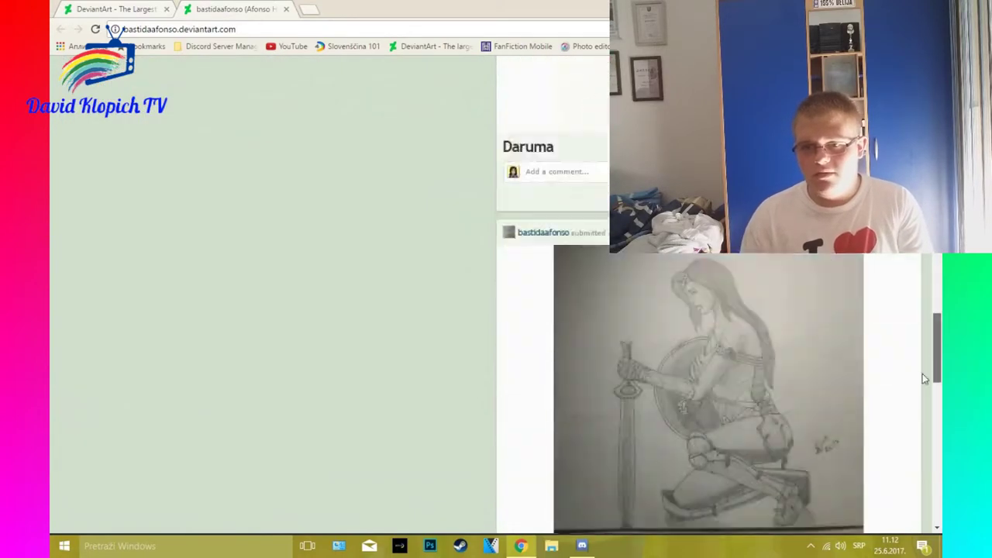
pyautogui.scroll(-10, 922, 374)
pyautogui.scroll(-5, 886, 497)
pyautogui.click(578, 290)
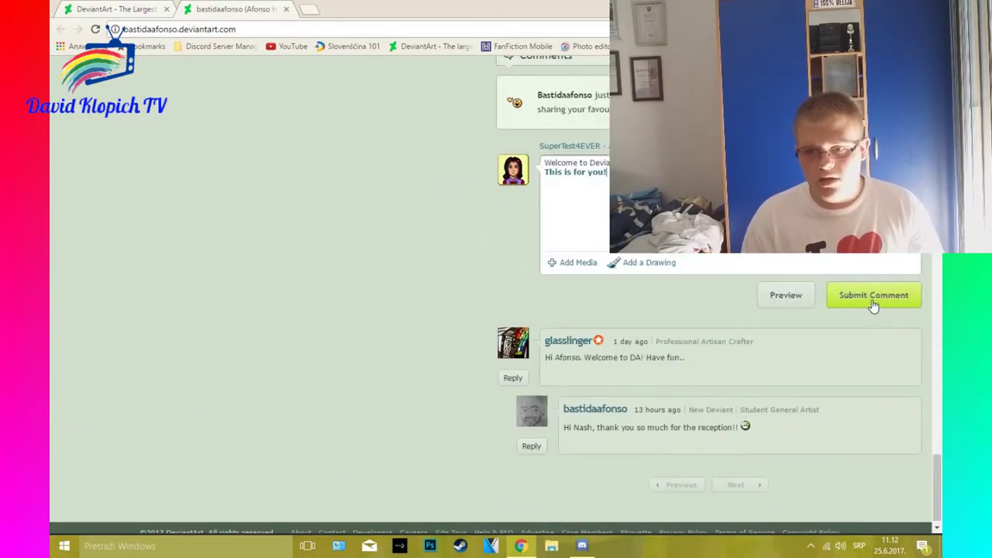
# - Close the finished profile and open the remaining new deviants' profiles in new tabs
pyautogui.click(873, 297)
pyautogui.hotkey('ctrl', 'w')
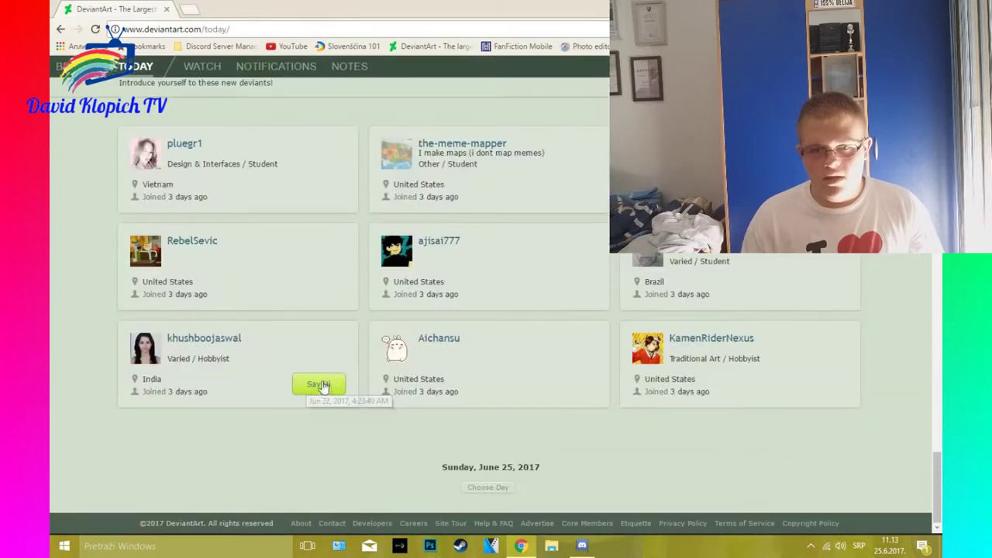
pyautogui.middleClick(323, 385)
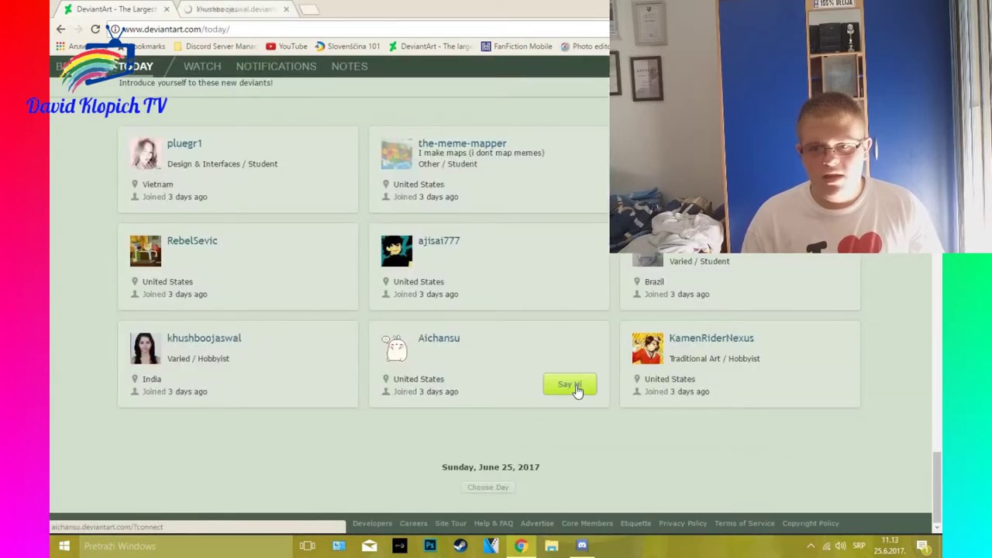
pyautogui.middleClick(820, 392)
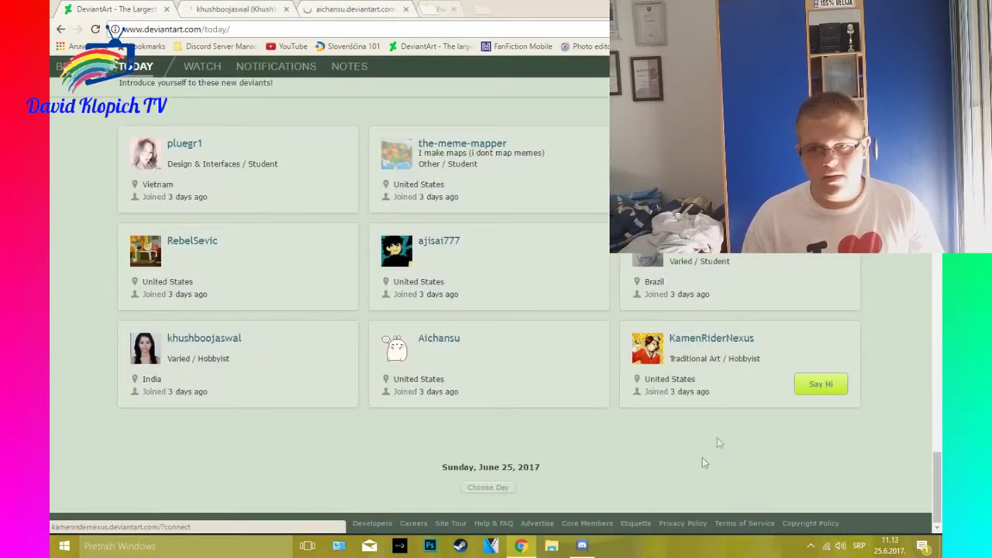
pyautogui.click(228, 8)
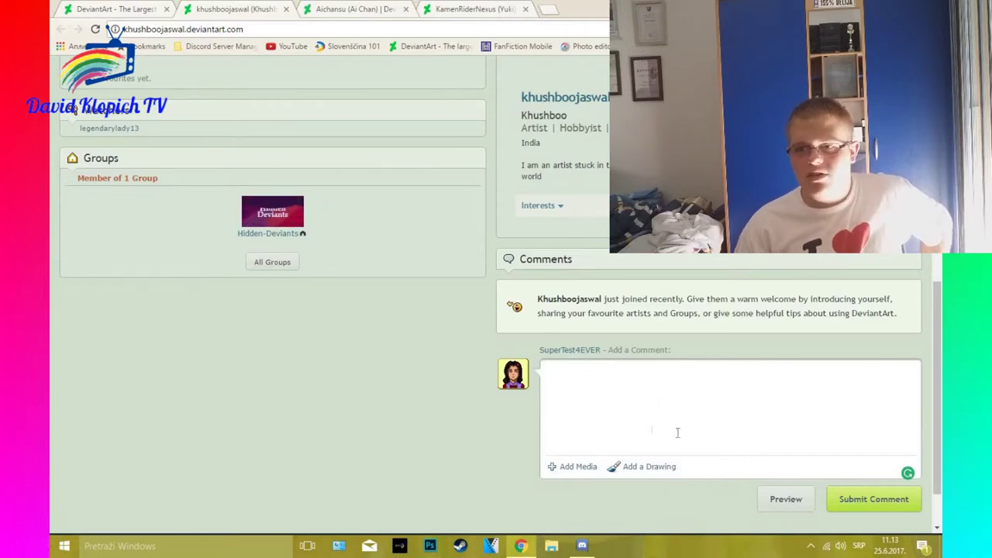
pyautogui.rightClick(650, 399)
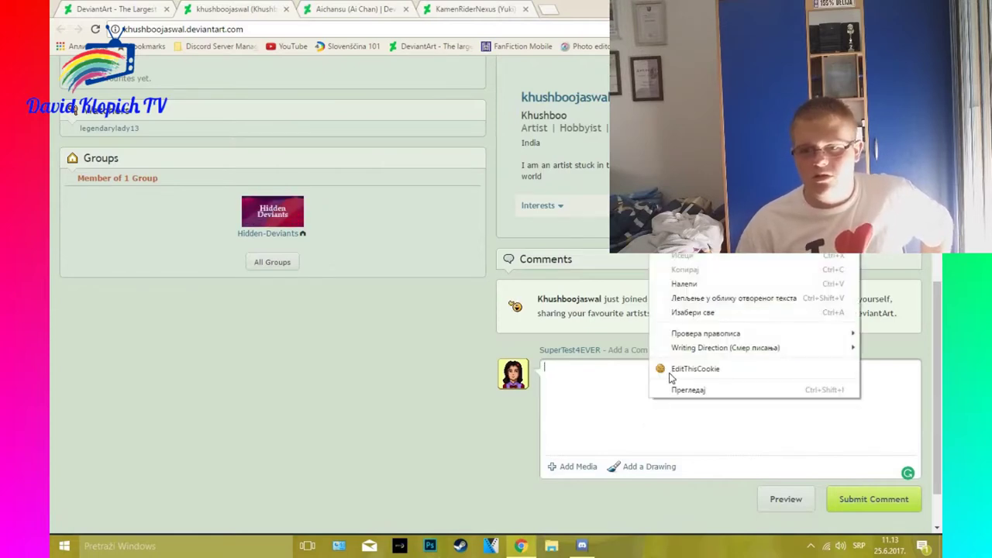
pyautogui.click(723, 284)
pyautogui.click(843, 500)
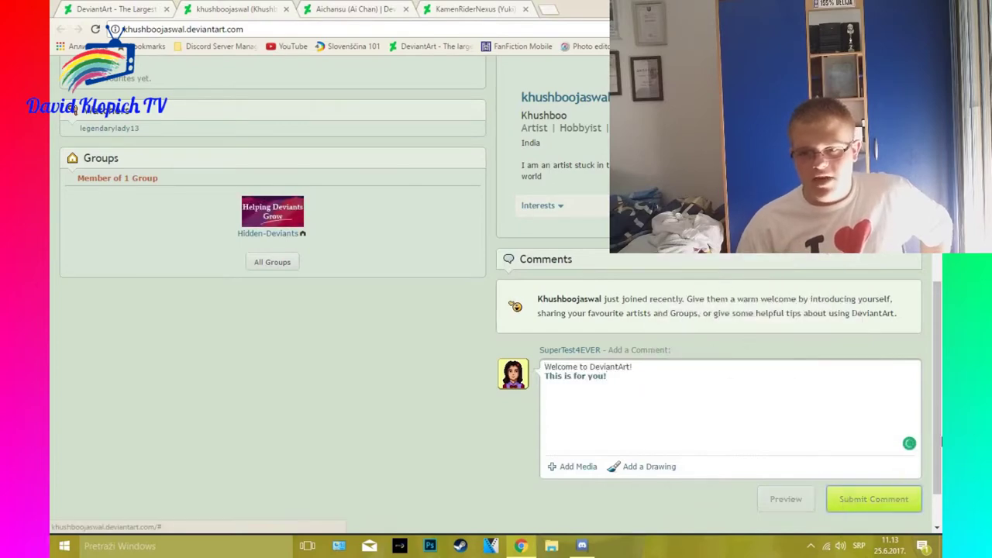
pyautogui.scroll(15, 941, 409)
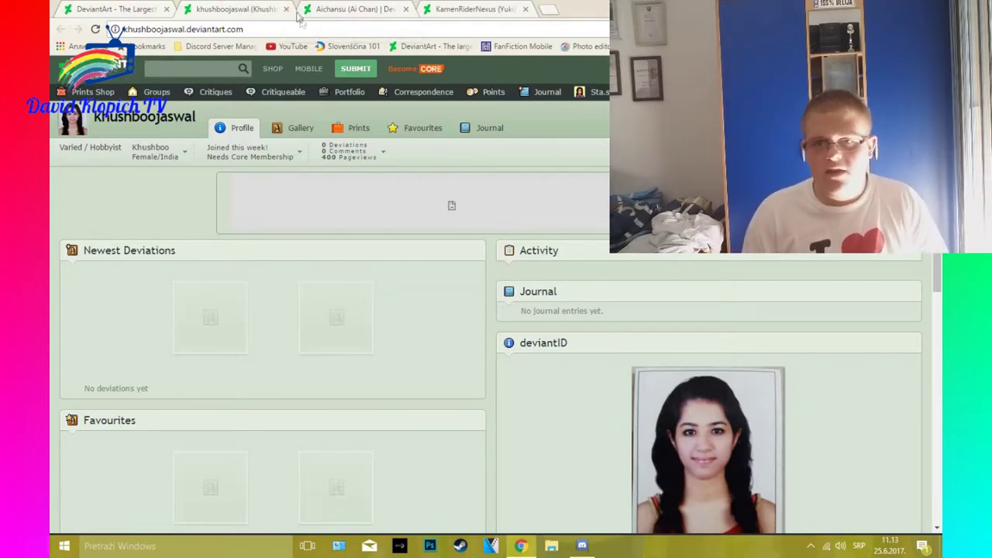
pyautogui.click(286, 9)
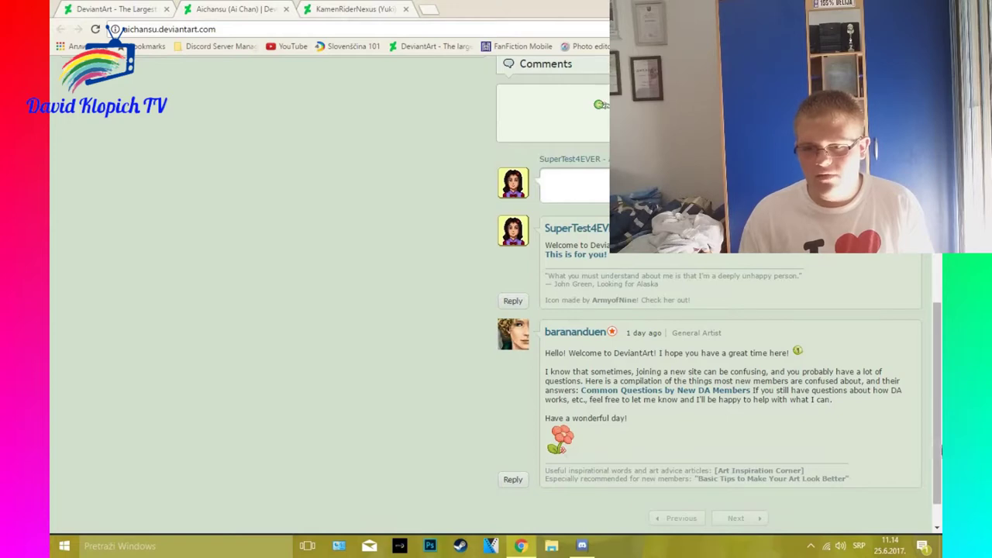
pyautogui.moveTo(936, 387); pyautogui.dragTo(936, 263)
# - Paste the welcome message with its Sta.sh link into KamenRiderNexus's comment box and submit it
pyautogui.click(286, 8)
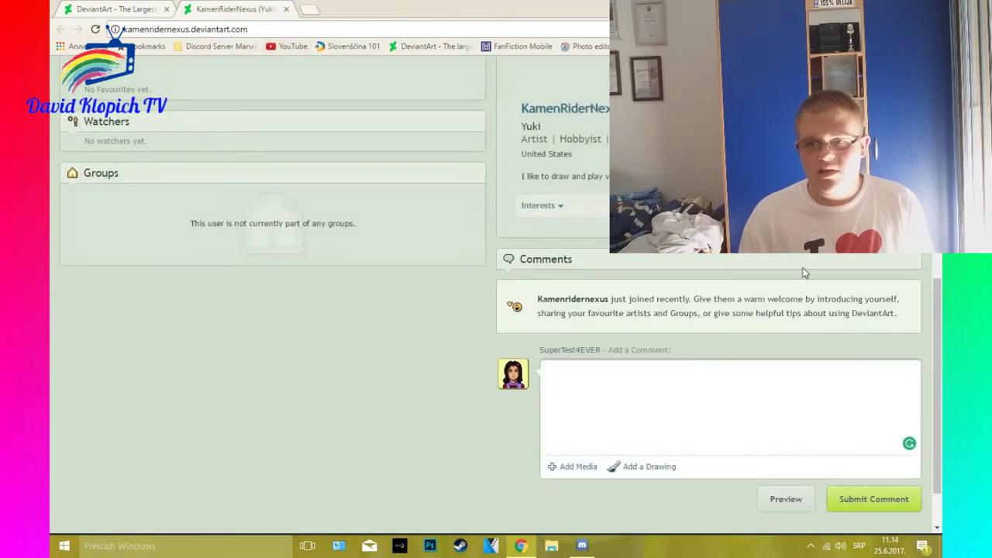
pyautogui.scroll(-1, 938, 313)
pyautogui.click(785, 316)
pyautogui.write('Welcome to DeviantArt! This is for you!')
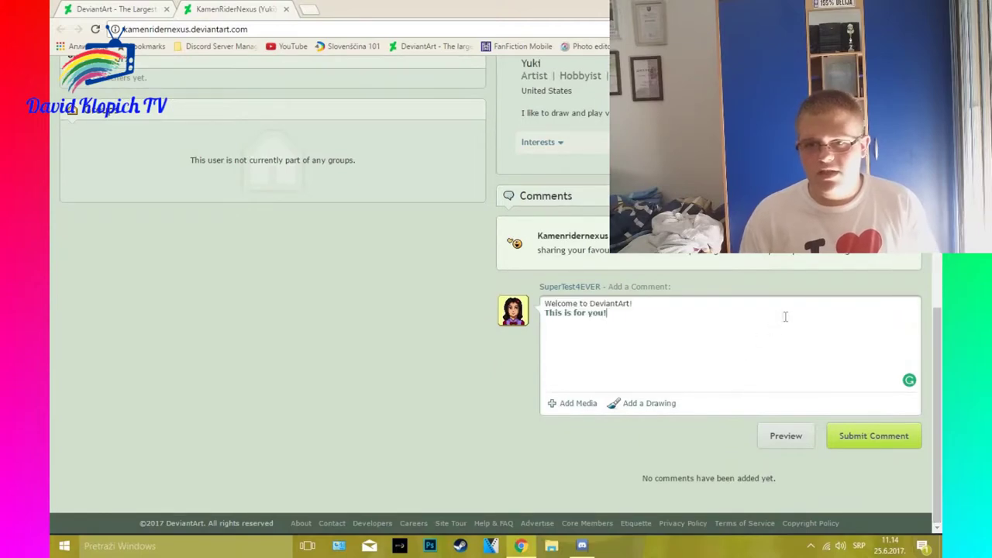
pyautogui.click(912, 436)
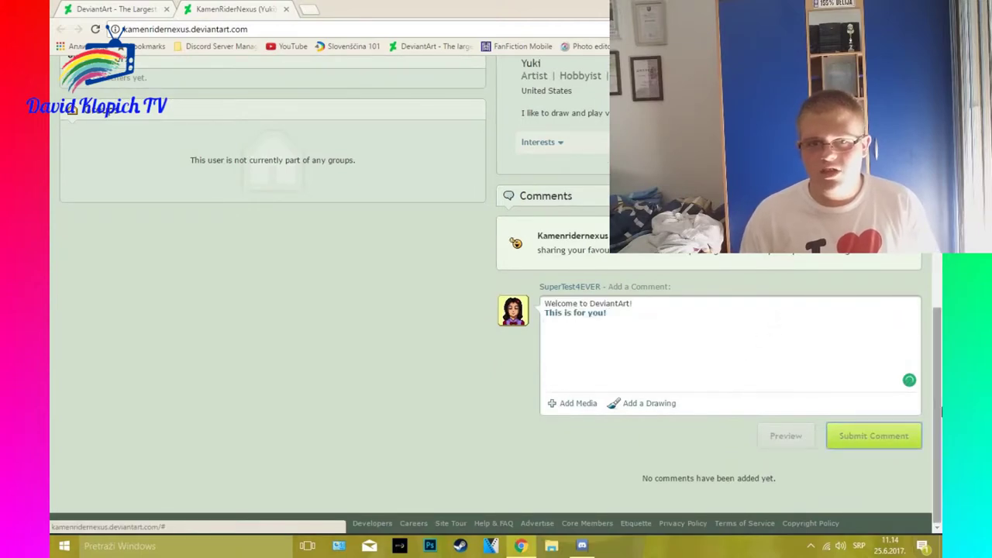
pyautogui.scroll(15, 938, 349)
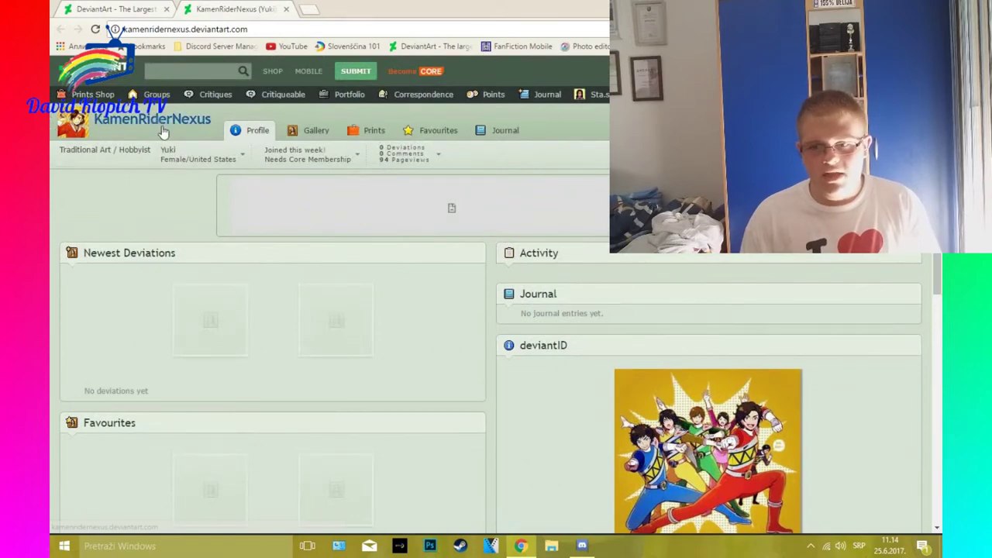
pyautogui.scroll(-3, 165, 133)
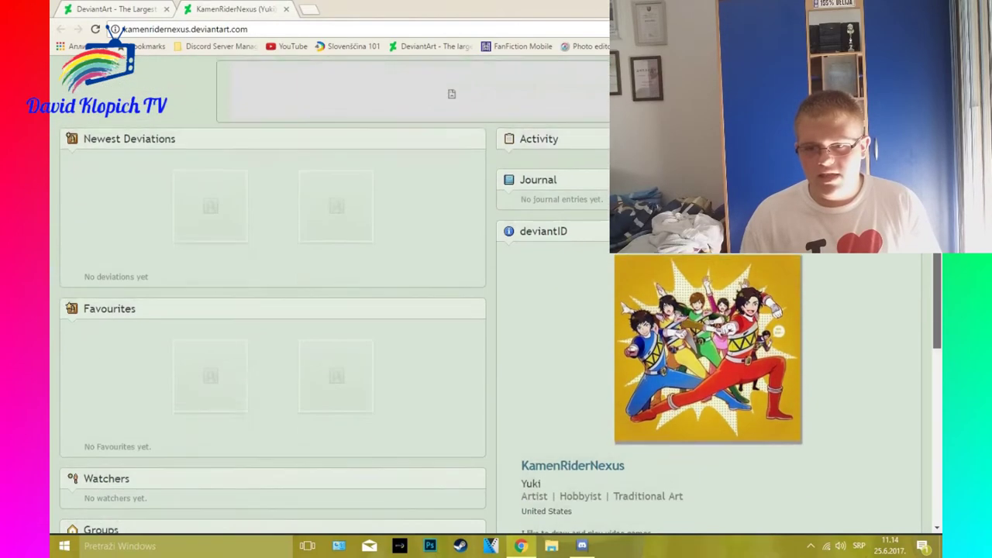
pyautogui.scroll(3, 279, 155)
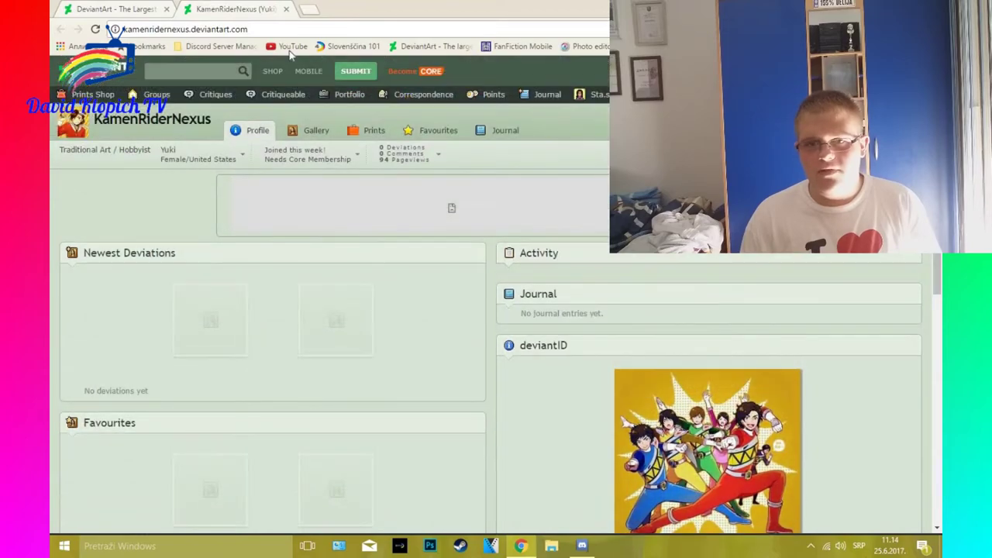
pyautogui.click(285, 9)
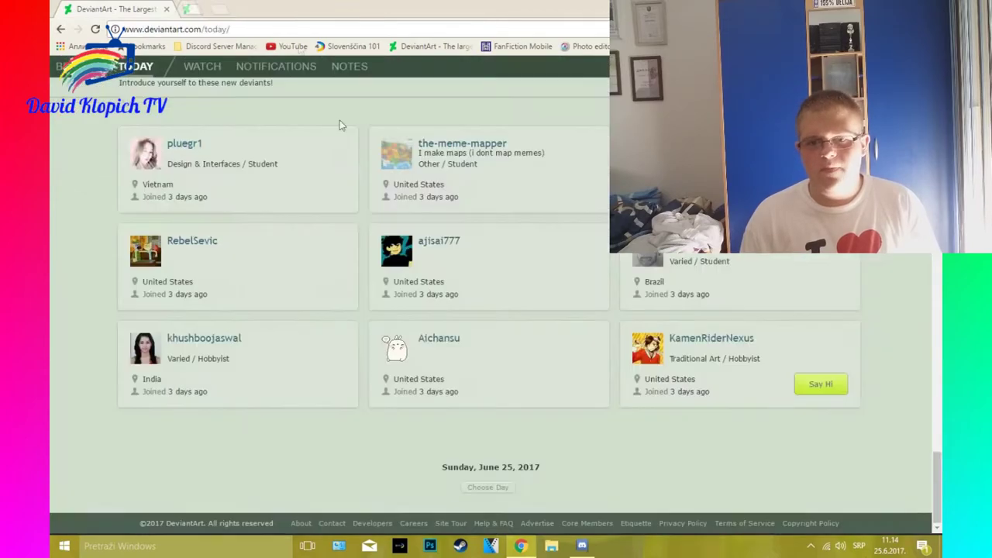
pyautogui.scroll(2, 941, 341)
pyautogui.scroll(5, 941, 339)
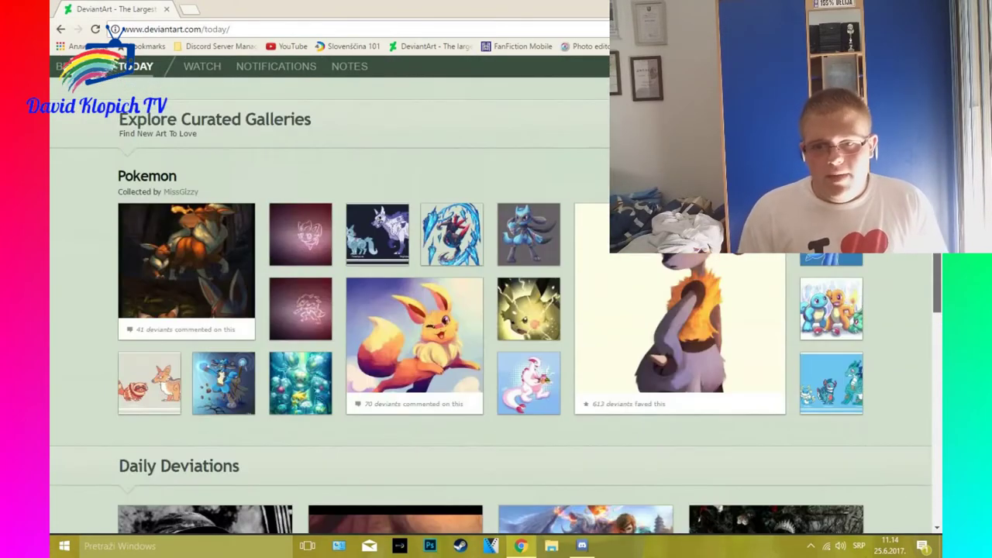
pyautogui.scroll(5, 941, 338)
pyautogui.scroll(5, 186, 179)
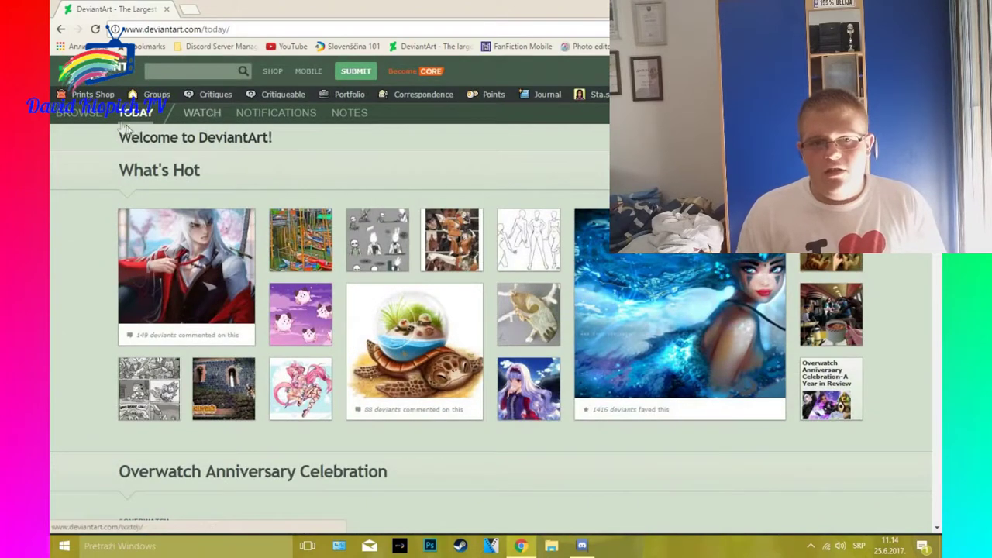
pyautogui.click(95, 29)
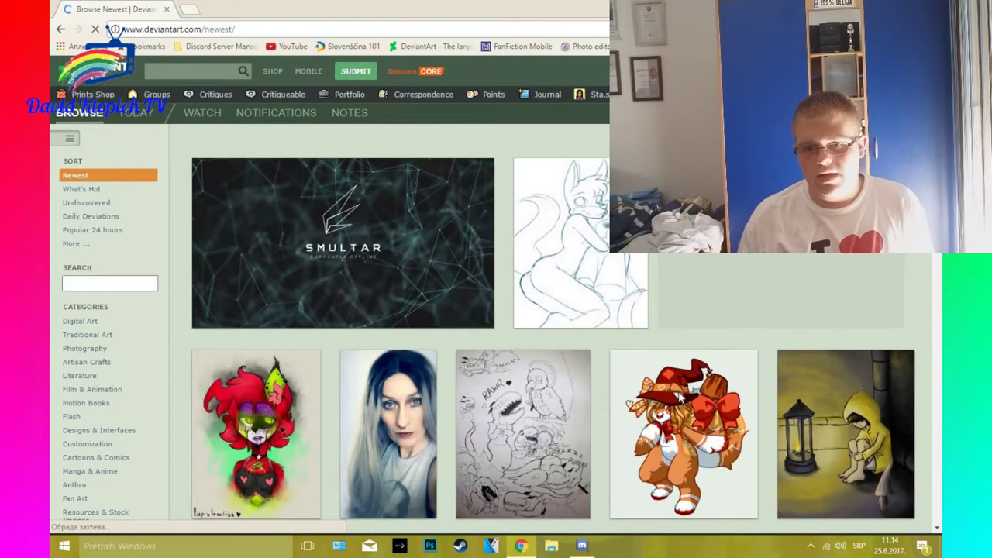
pyautogui.moveTo(846, 434)
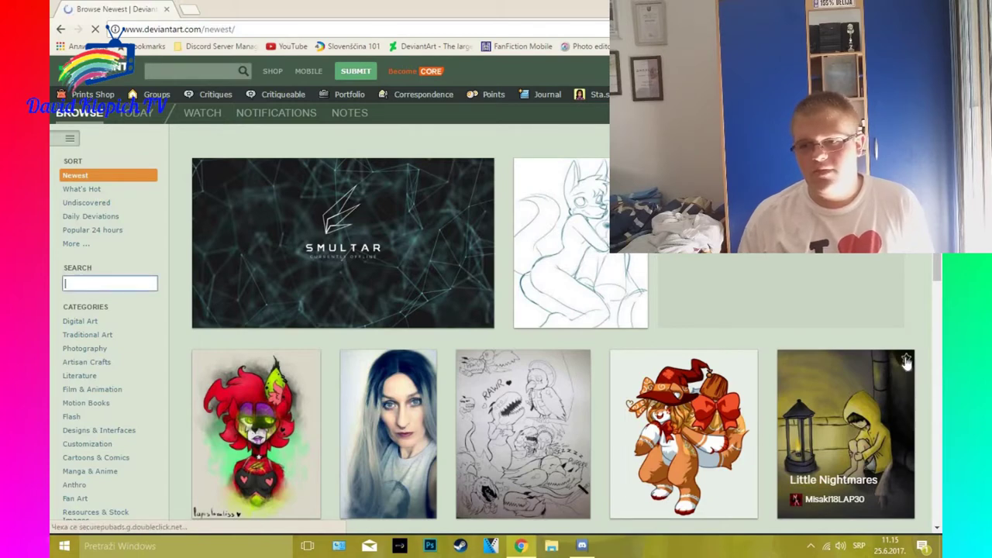
pyautogui.click(906, 360)
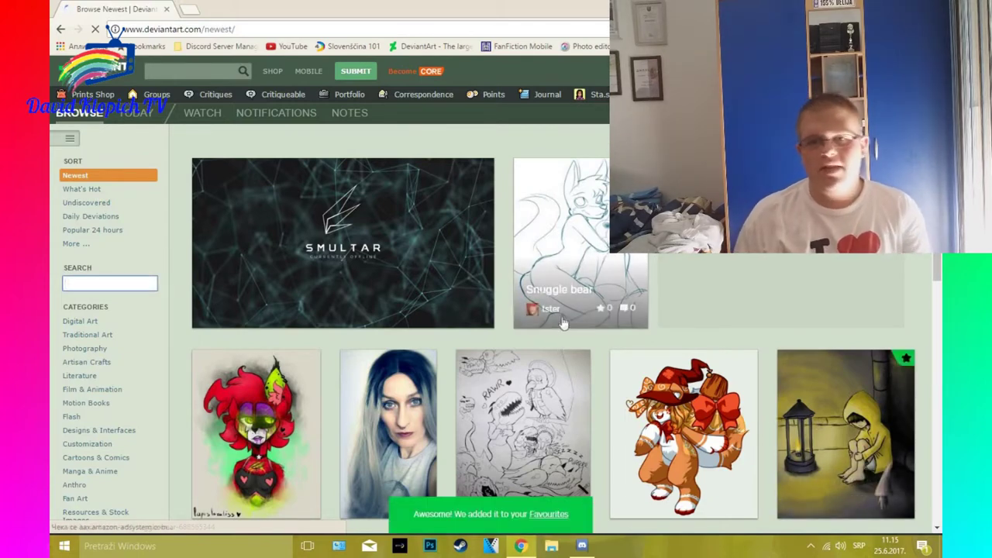
pyautogui.scroll(-5, 563, 323)
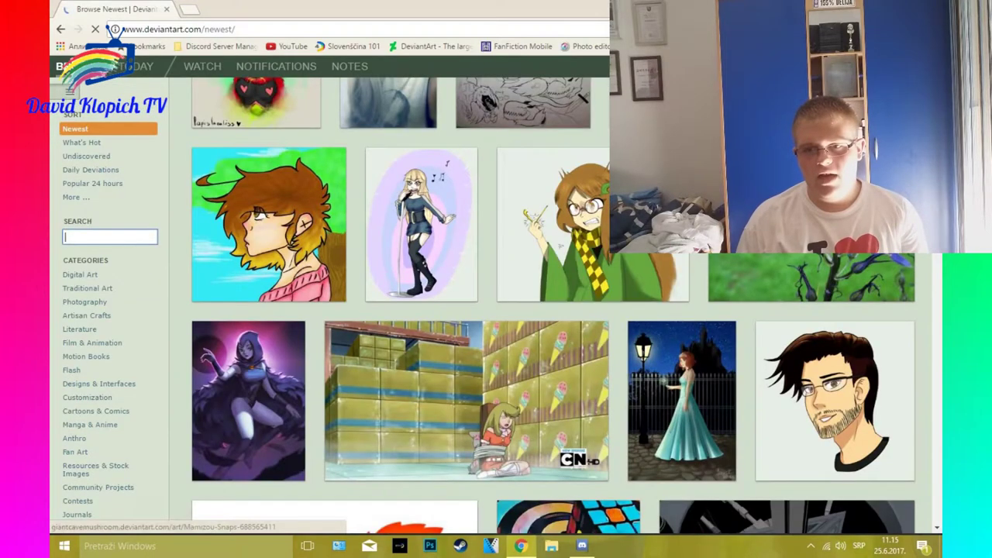
pyautogui.click(469, 156)
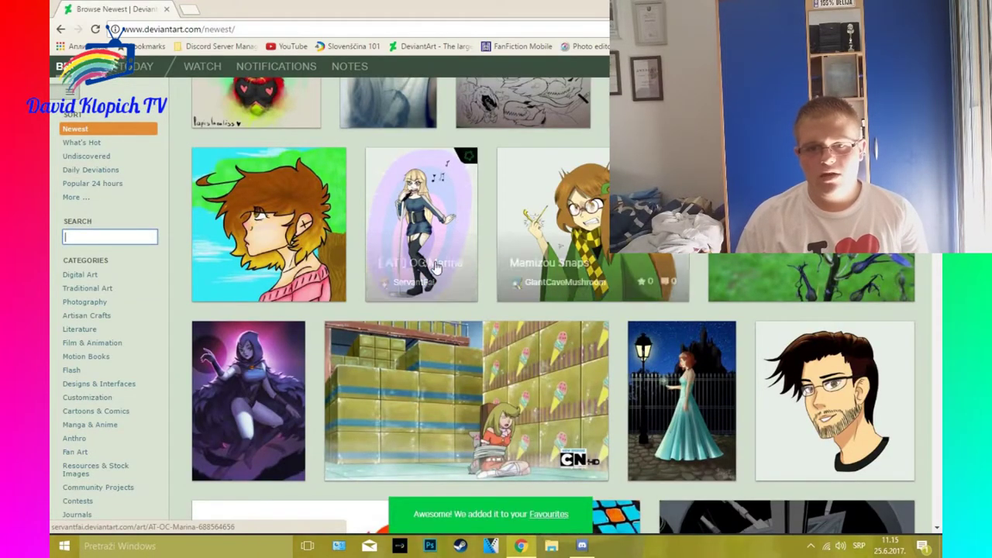
pyautogui.click(436, 236)
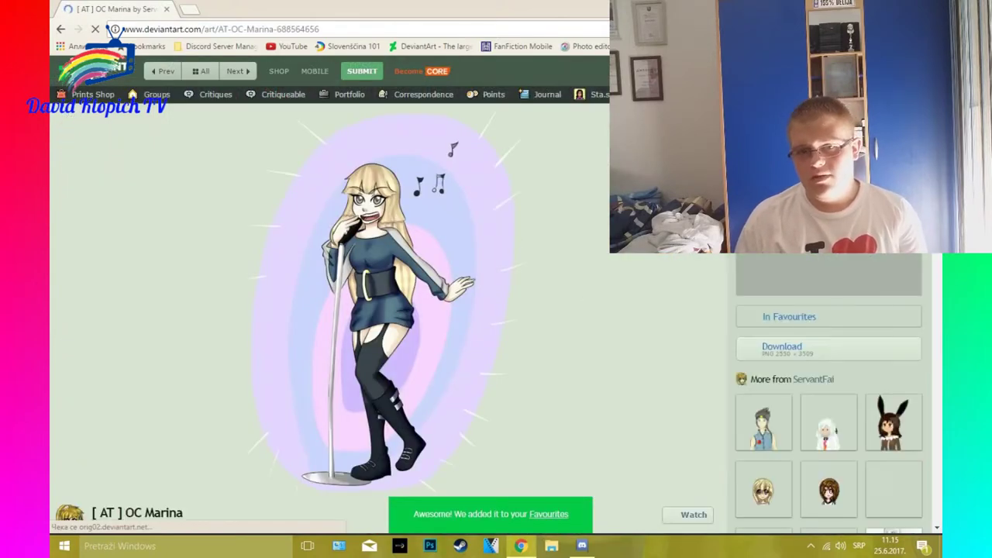
pyautogui.scroll(-2, 360, 326)
pyautogui.scroll(-3, 360, 326)
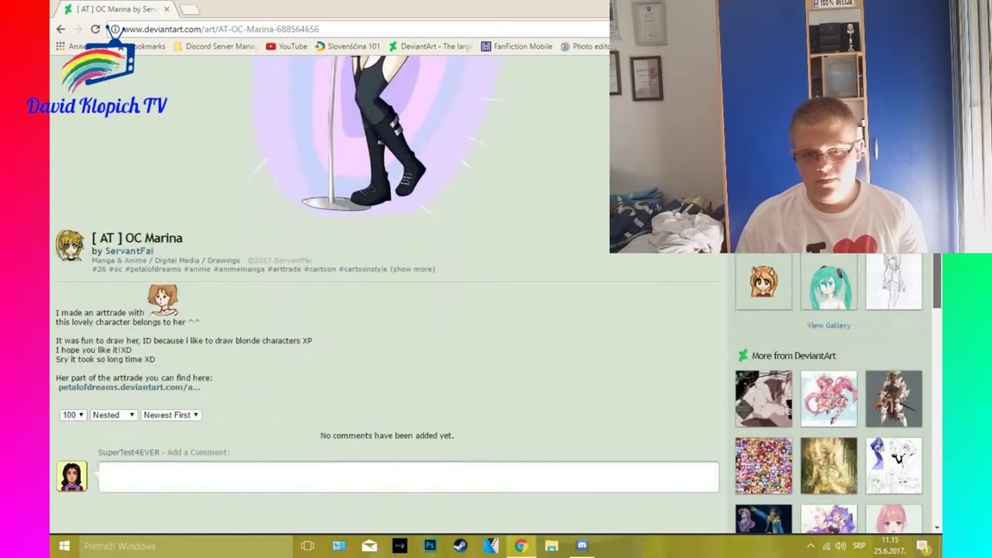
pyautogui.scroll(-2, 360, 326)
pyautogui.click(306, 386)
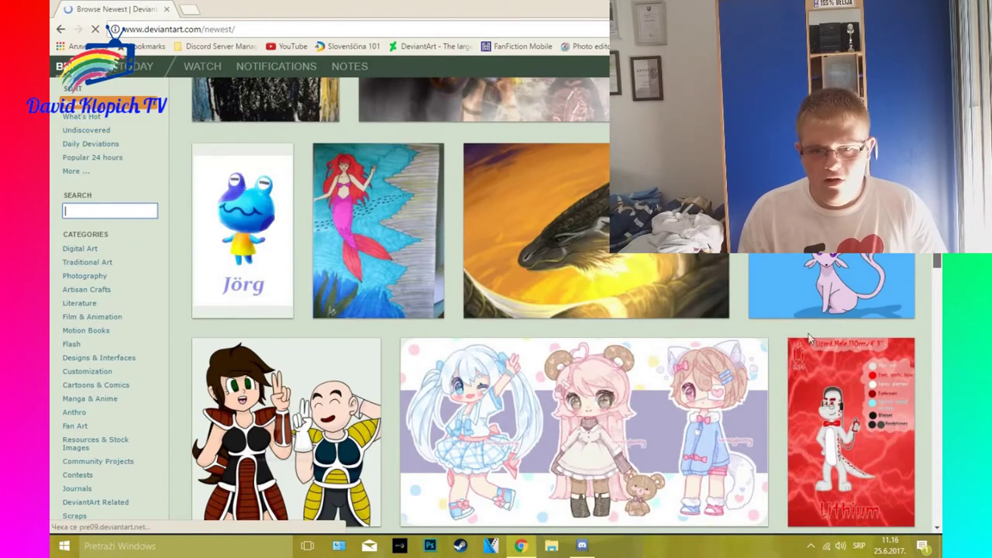
pyautogui.scroll(-2, 808, 339)
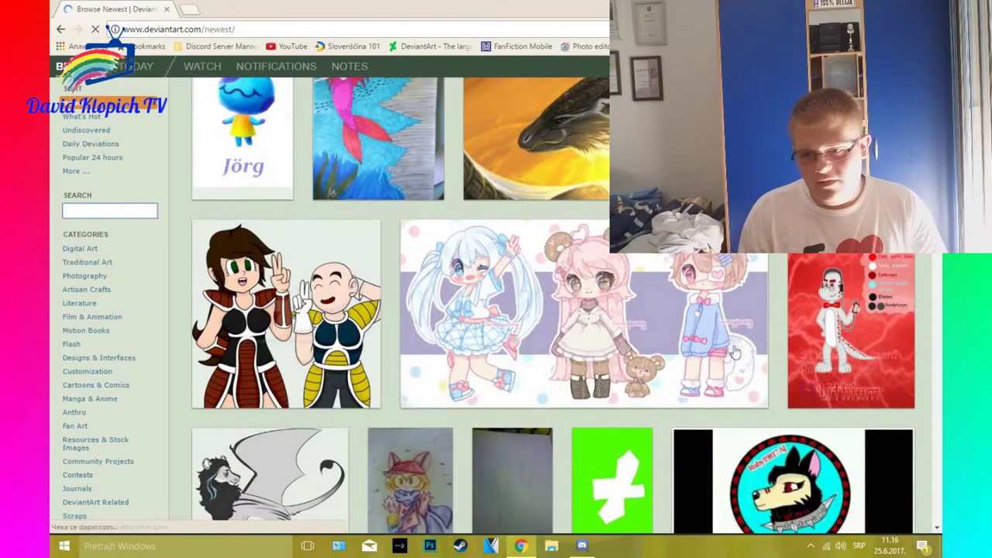
pyautogui.moveTo(584, 314)
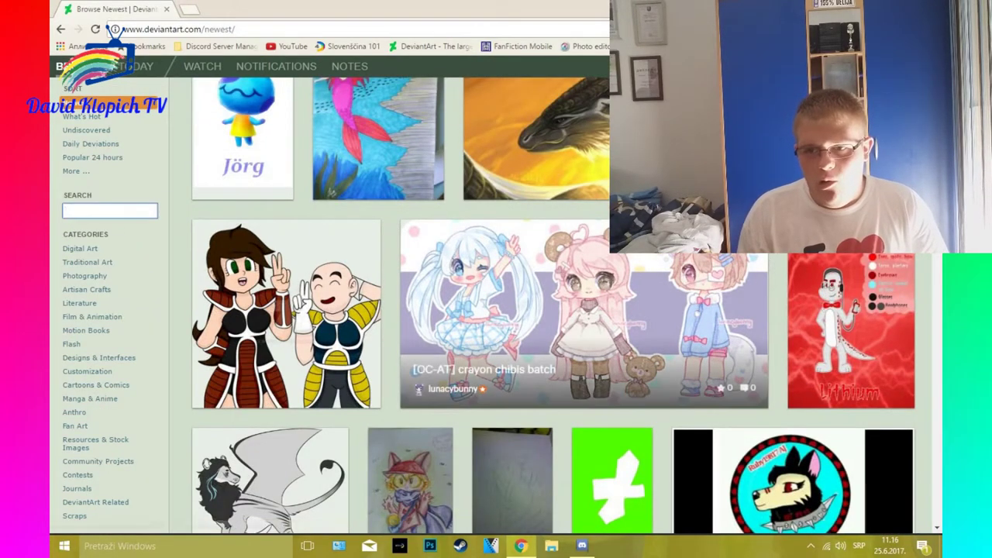
pyautogui.click(536, 394)
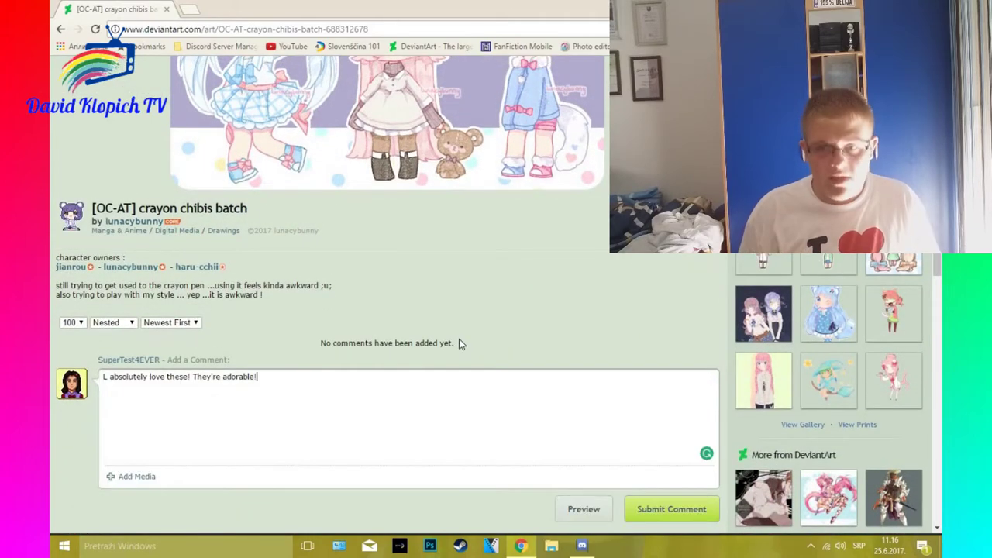
pyautogui.hotkey('ctrl', 'Return')
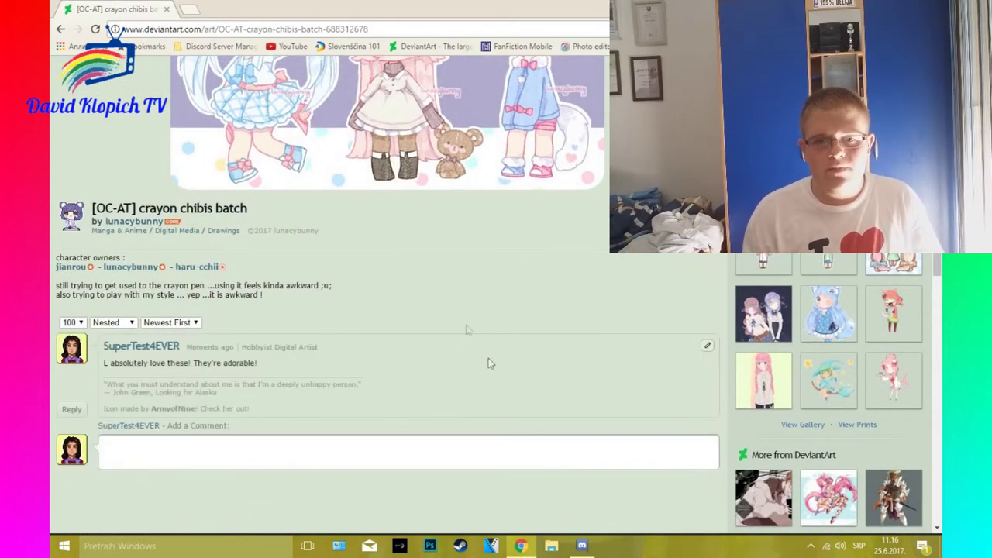
pyautogui.middleClick(66, 267)
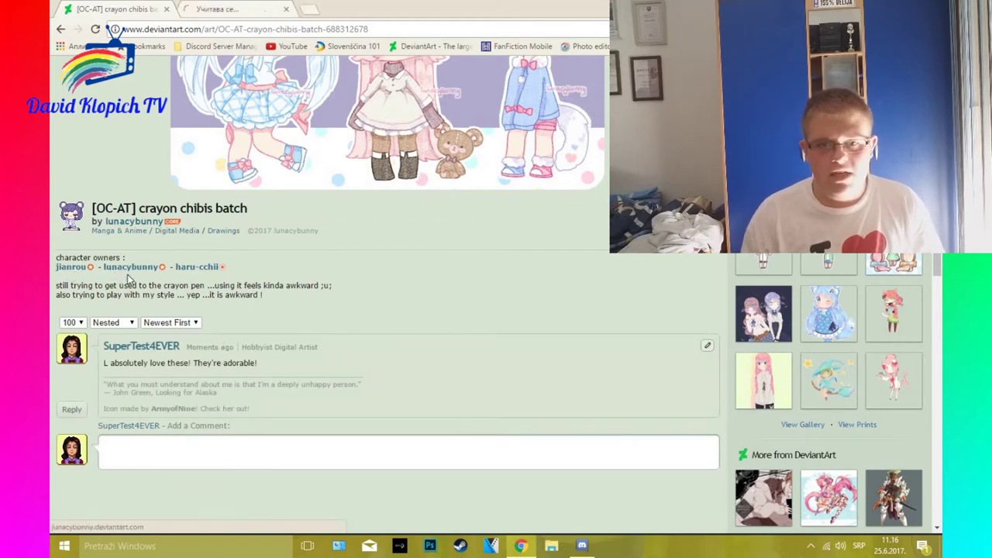
pyautogui.middleClick(132, 267)
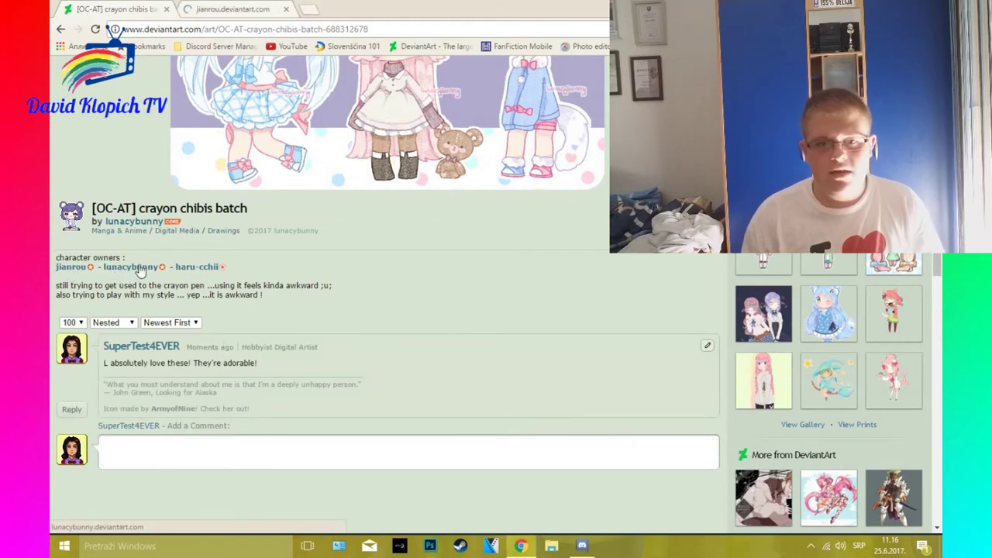
pyautogui.middleClick(203, 267)
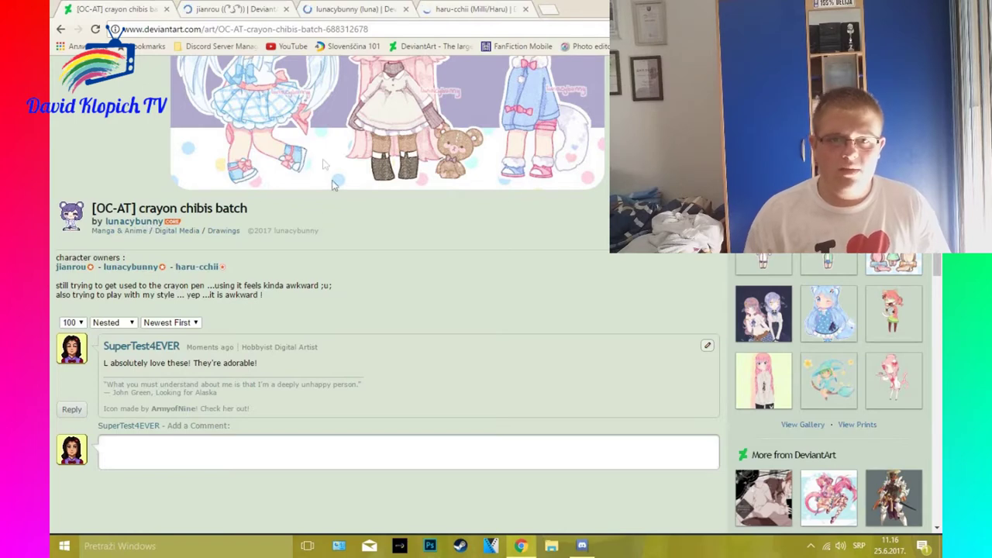
pyautogui.click(231, 8)
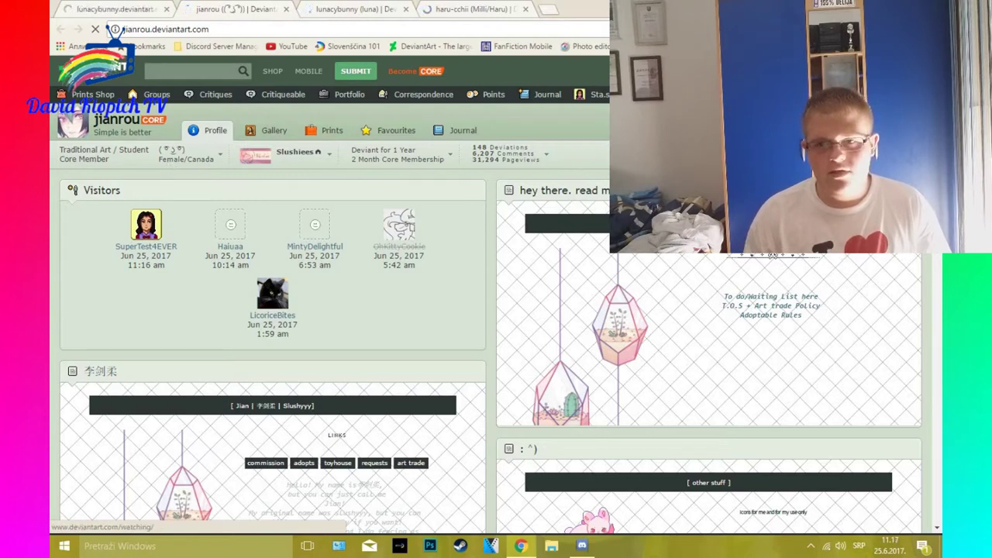
pyautogui.hotkey('ctrl', 'w')
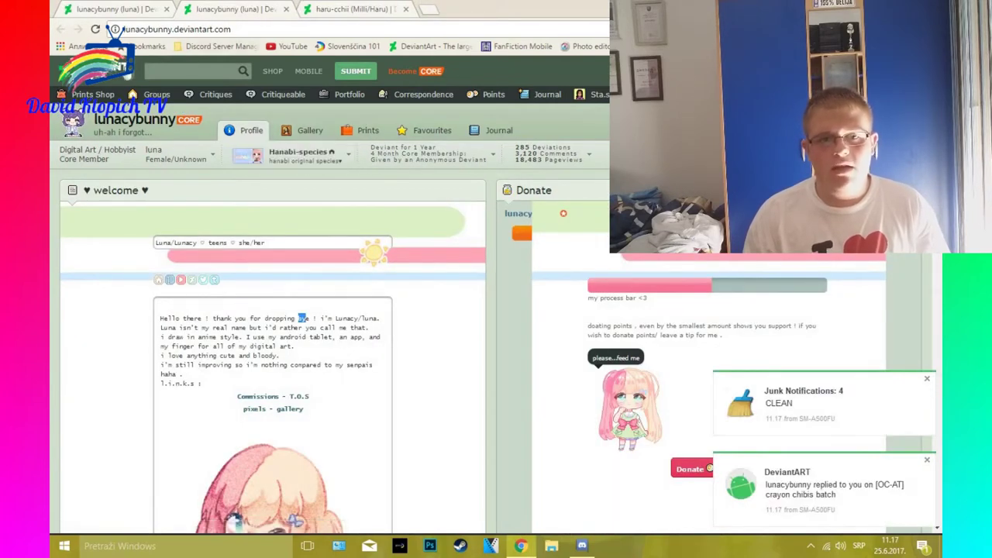
pyautogui.click(166, 10)
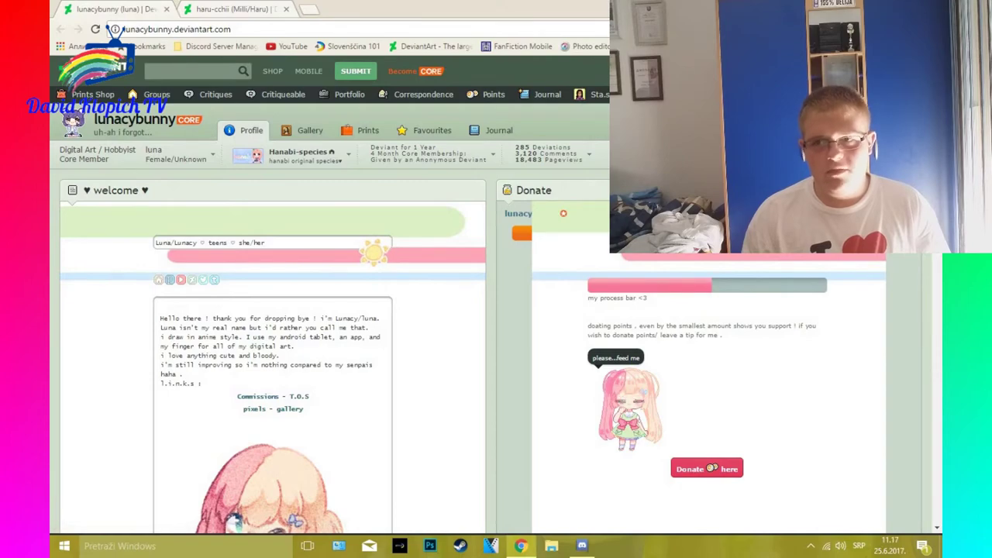
pyautogui.scroll(-10, 941, 351)
pyautogui.scroll(-4, 941, 352)
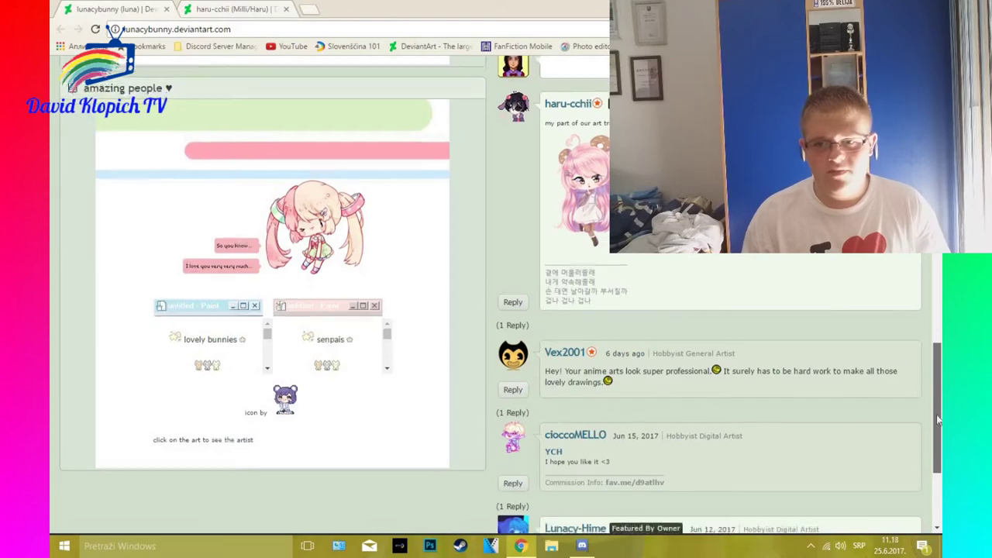
pyautogui.scroll(-1, 935, 422)
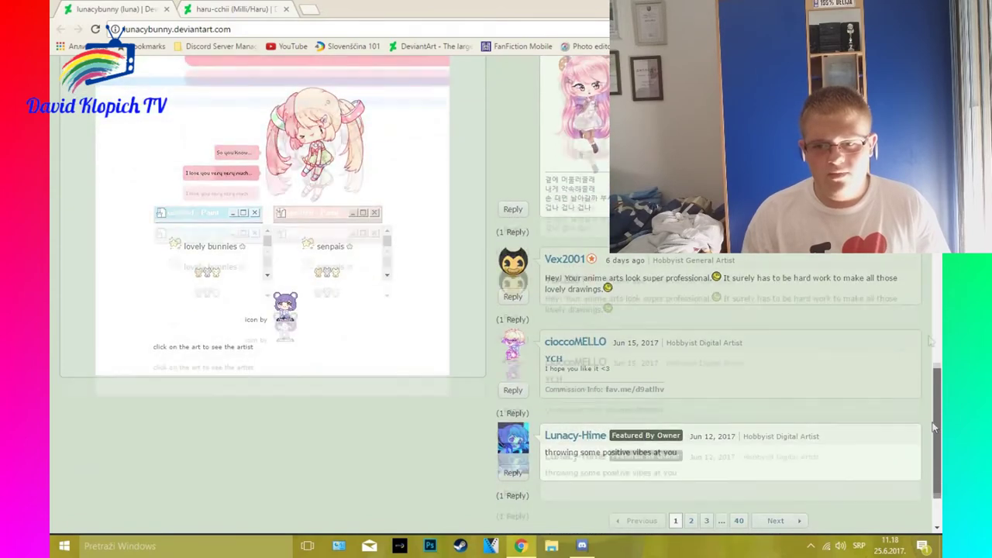
pyautogui.moveTo(933, 425); pyautogui.dragTo(934, 193)
pyautogui.scroll(2, 293, 71)
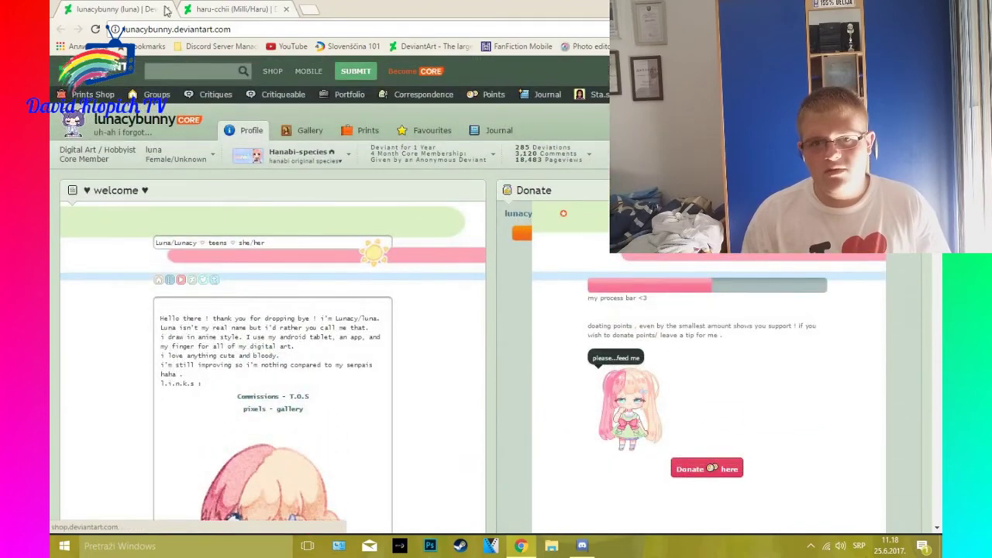
pyautogui.click(166, 9)
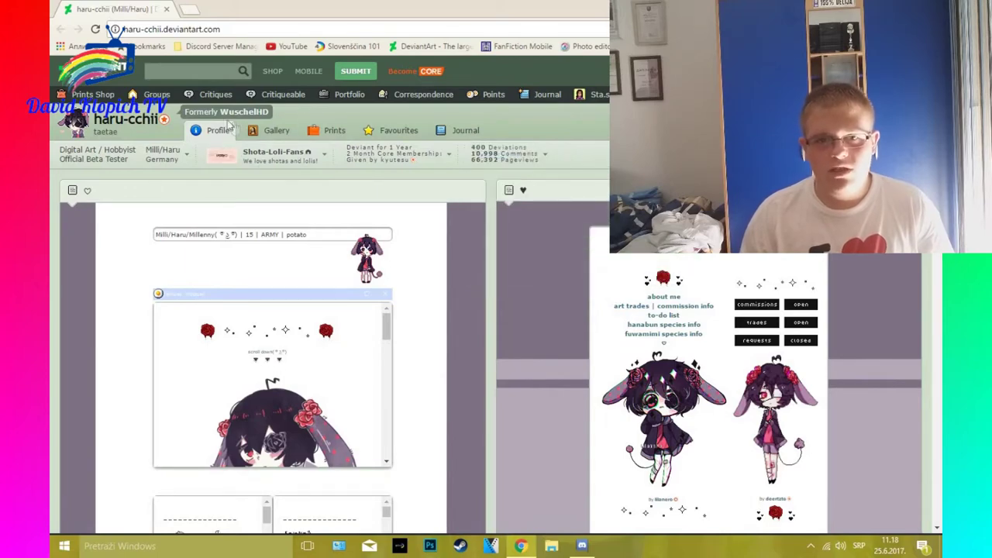
pyautogui.scroll(-5, 942, 374)
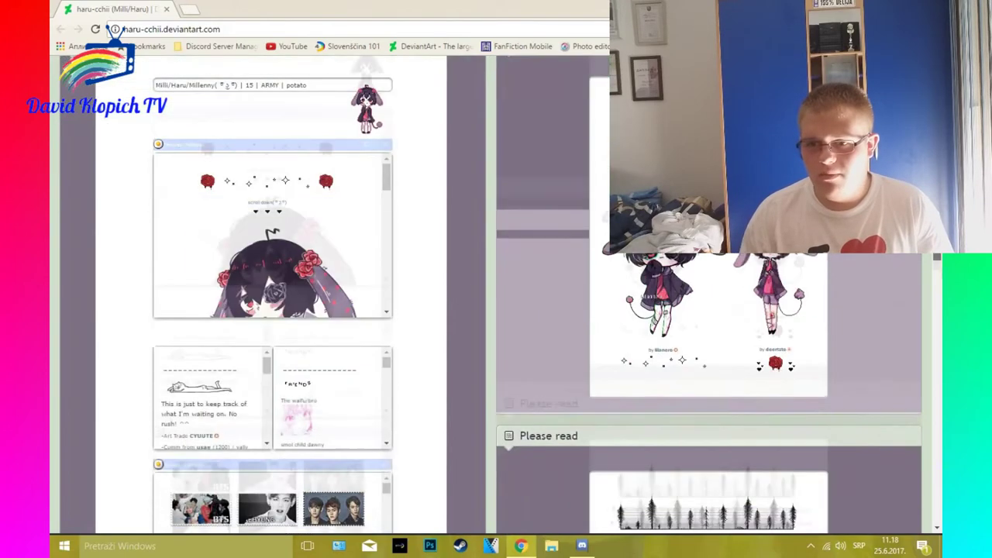
pyautogui.scroll(-10, 941, 375)
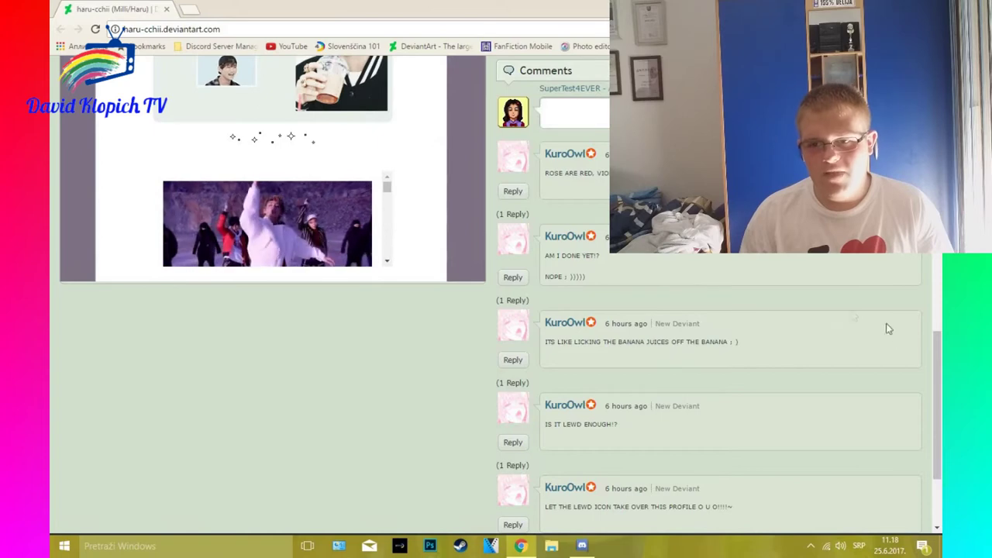
pyautogui.scroll(1, 937, 397)
pyautogui.scroll(1, 937, 398)
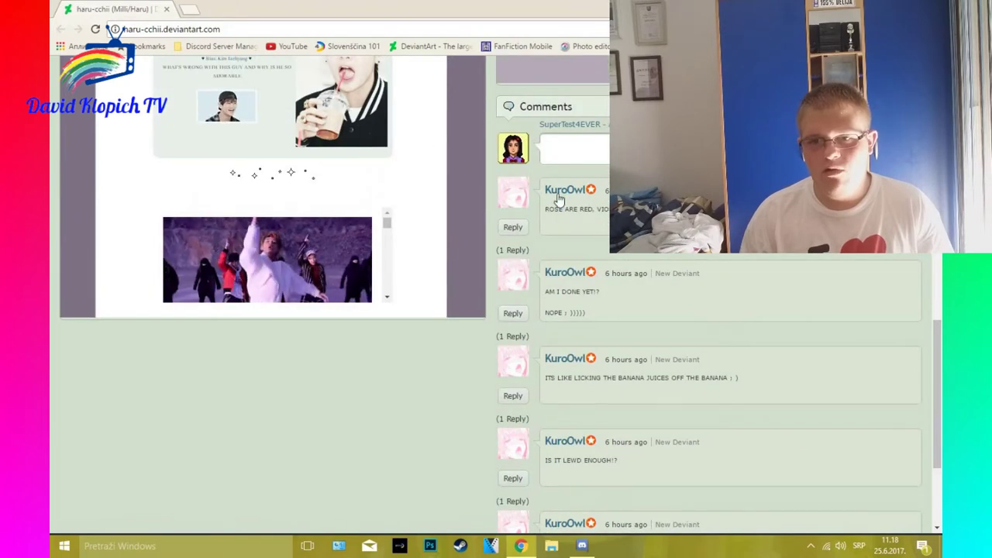
pyautogui.click(512, 192)
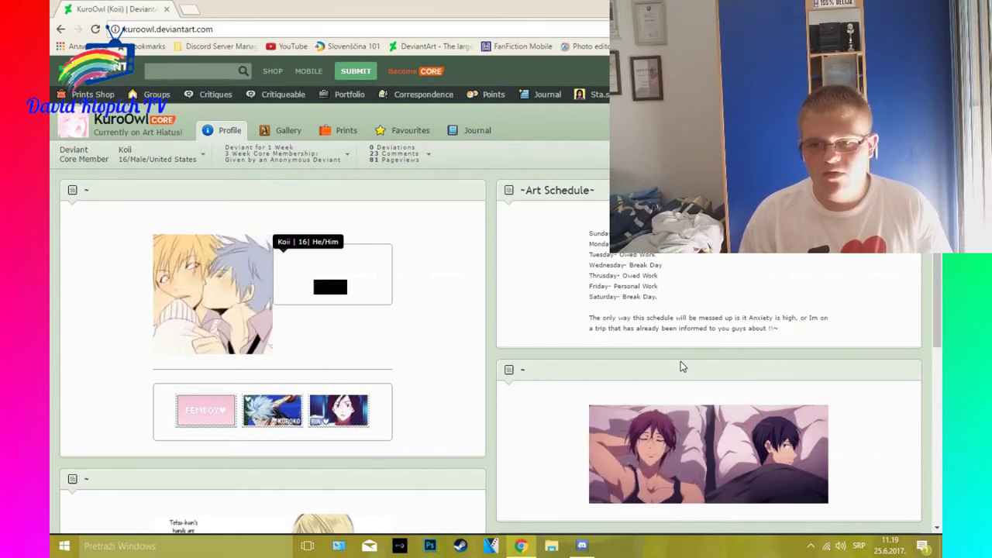
pyautogui.press('F5')
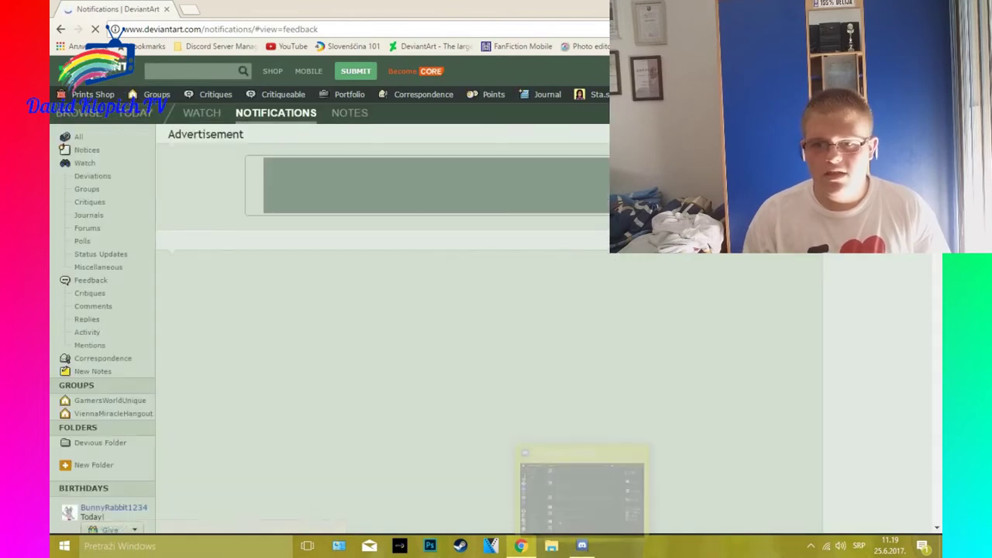
pyautogui.click(582, 546)
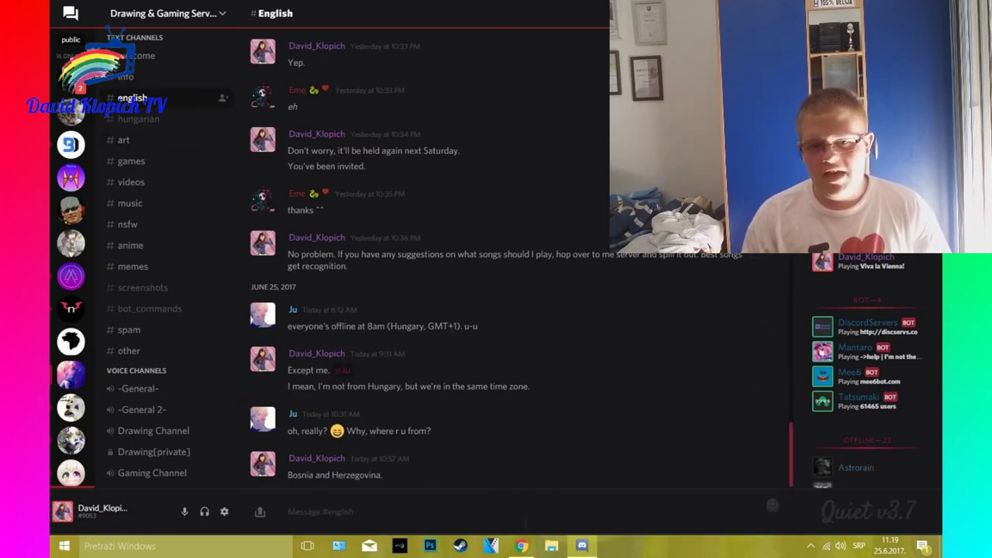
pyautogui.moveTo(521, 545)
pyautogui.click(570, 481)
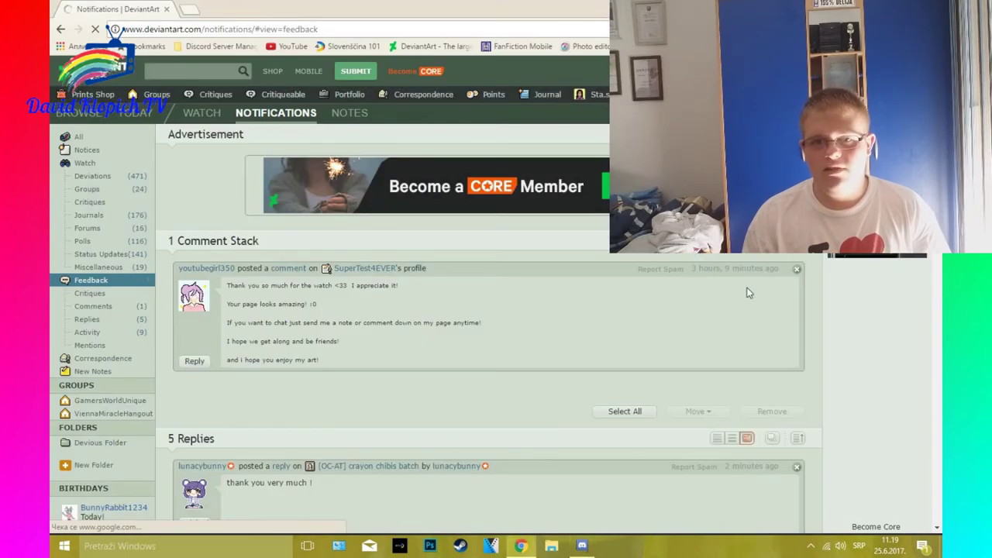
pyautogui.scroll(-2, 749, 292)
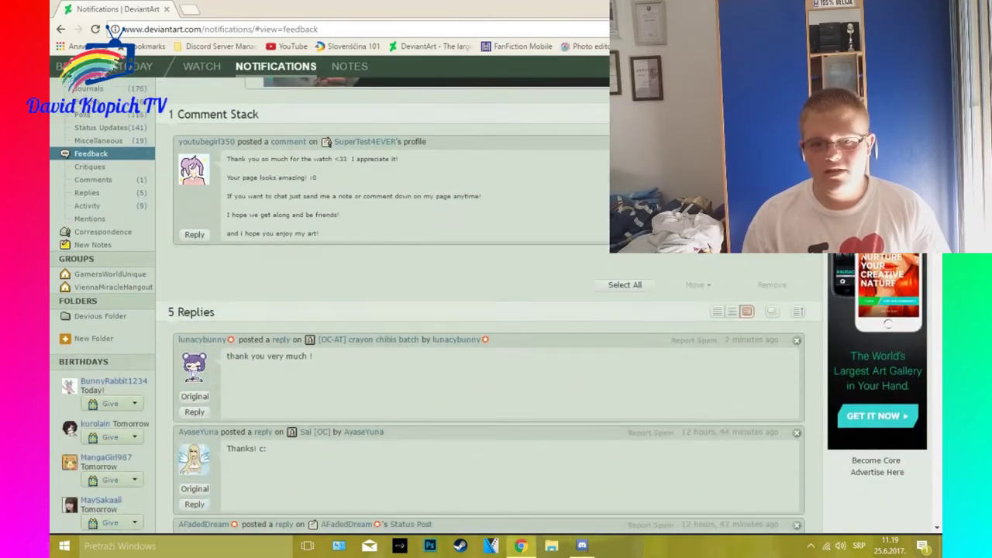
pyautogui.scroll(-2, 934, 293)
pyautogui.scroll(-1, 934, 292)
pyautogui.scroll(-3, 933, 293)
pyautogui.scroll(-3, 934, 292)
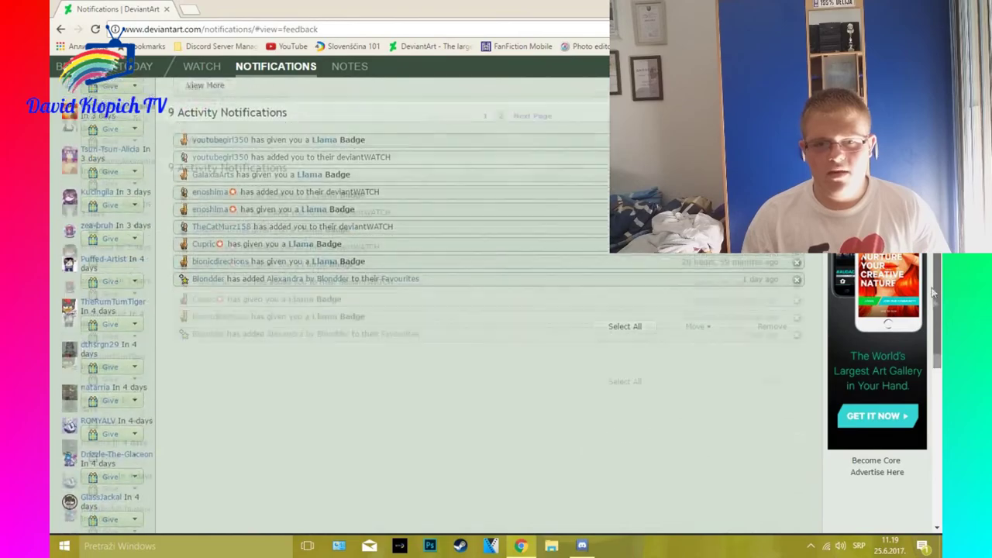